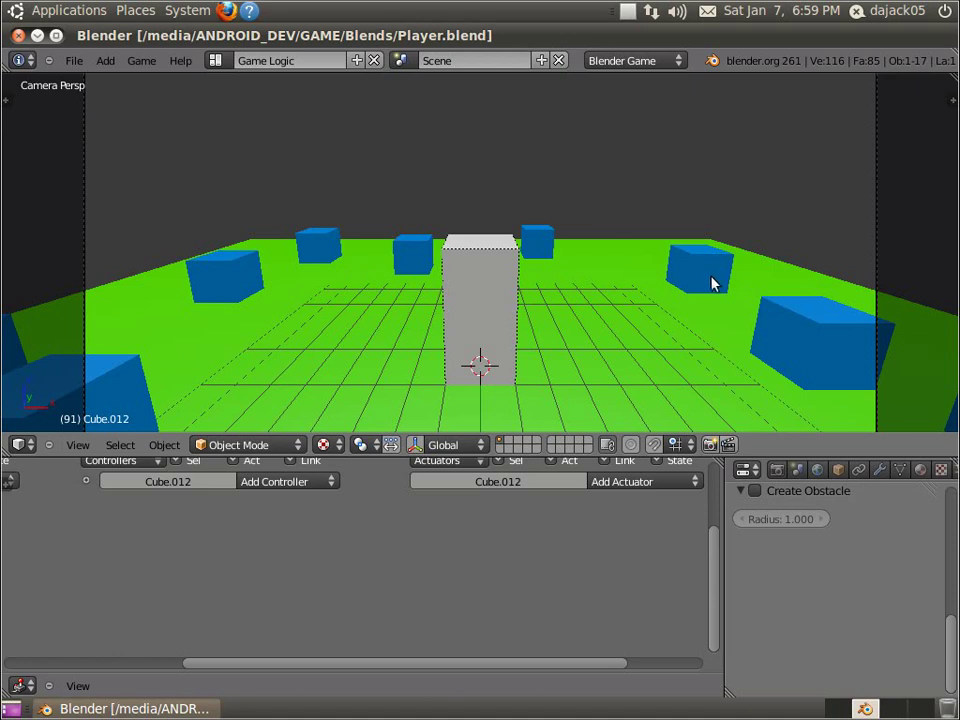
pyautogui.moveTo(783, 299); pyautogui.dragTo(602, 309, button='middle')
pyautogui.keyDown('shift'); pyautogui.moveTo(355, 279); pyautogui.dragTo(649, 294, button='middle'); pyautogui.keyUp('shift')
pyautogui.keyDown('shift'); pyautogui.moveTo(573, 187); pyautogui.dragTo(647, 200, button='middle'); pyautogui.keyUp('shift')
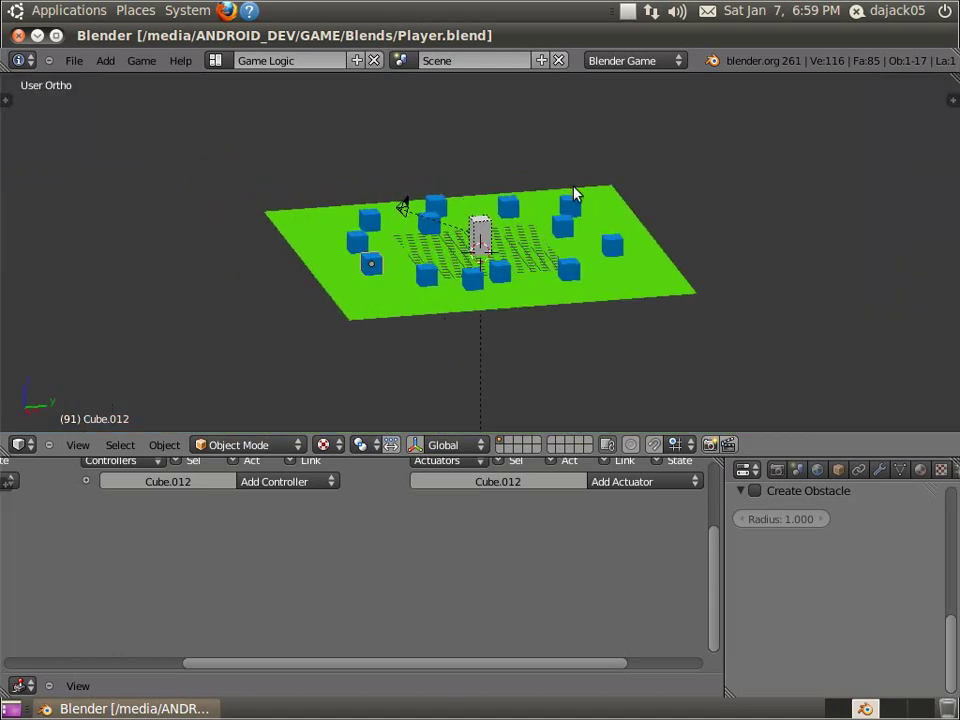
pyautogui.moveTo(575, 193); pyautogui.dragTo(515, 305, button='middle')
pyautogui.press('KP_0')
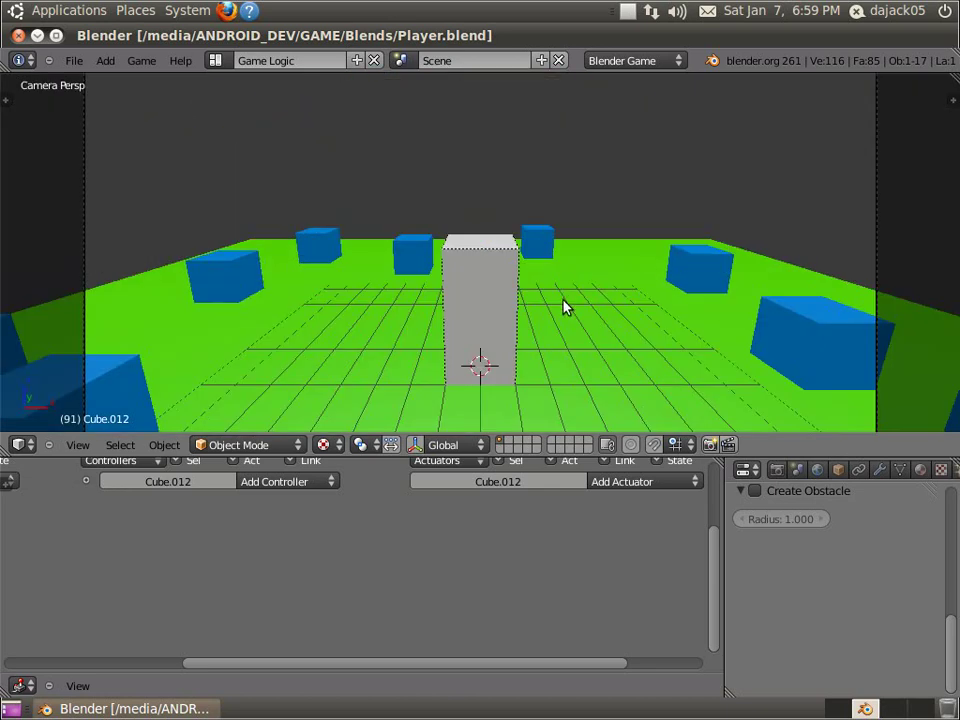
# Step: Maximize the camera view, run the game to steer the player box around the cubes, ignoring the disk warning, and stop it
pyautogui.hotkey('ctrl', 'Up')
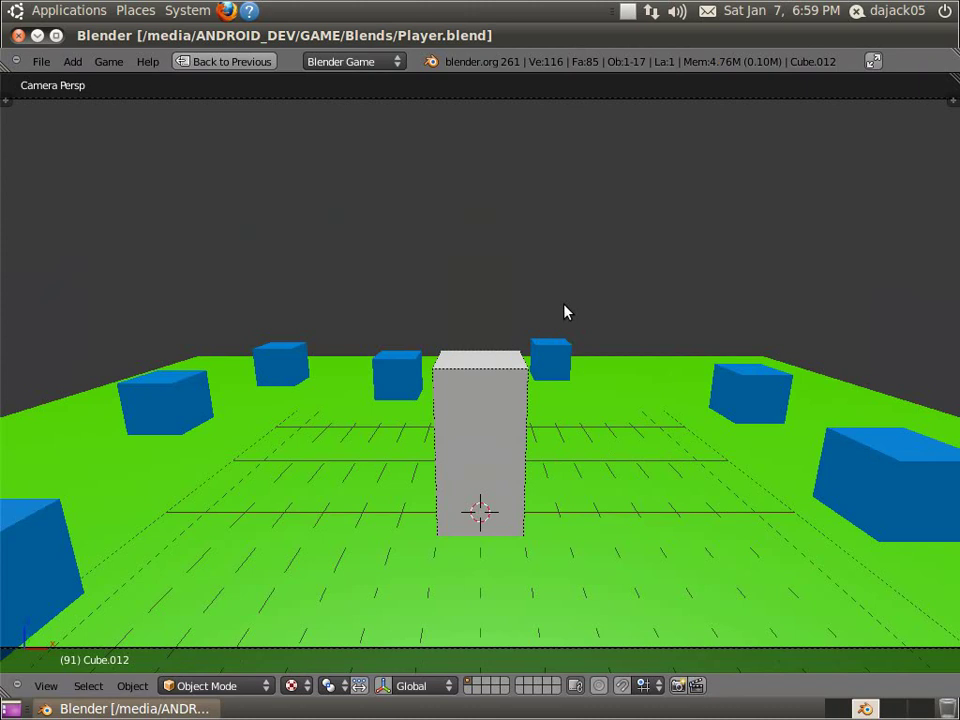
pyautogui.press('p')
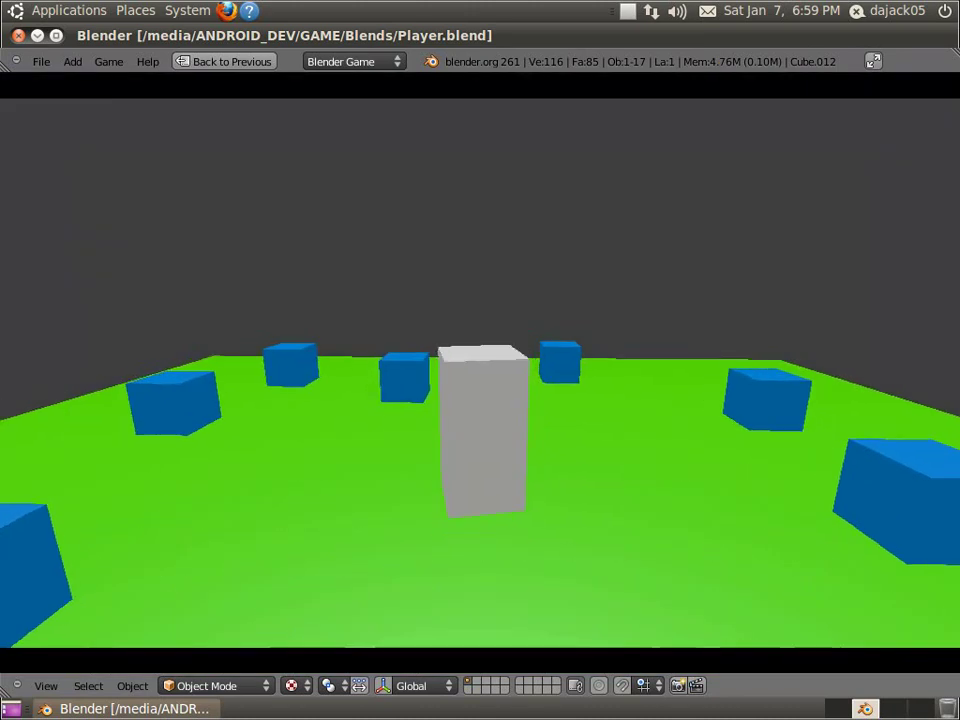
pyautogui.press('Left')
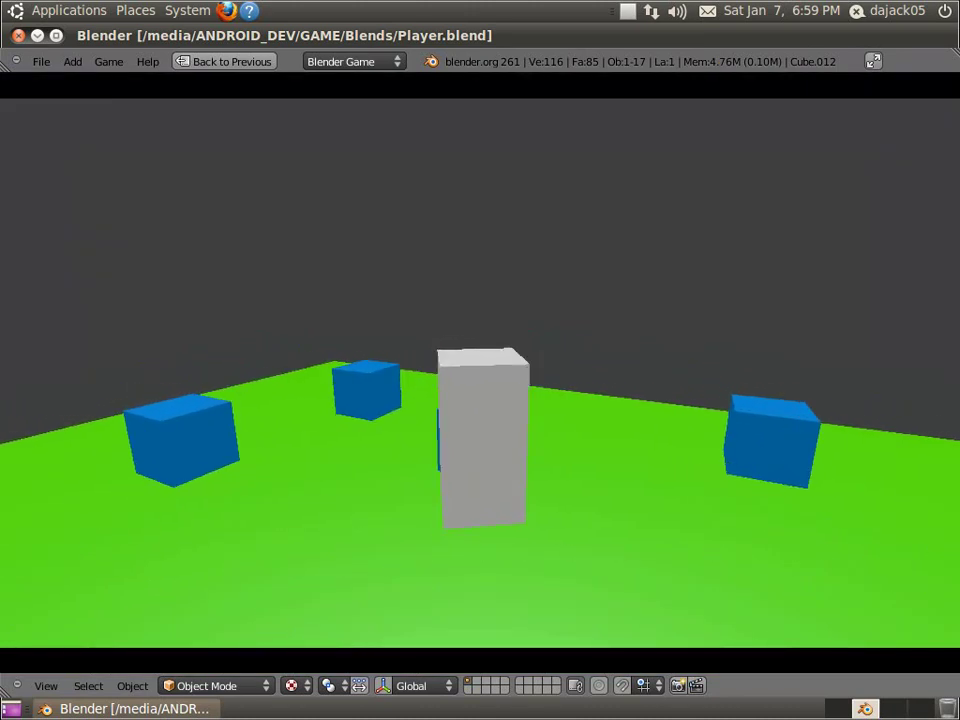
pyautogui.press('Right')
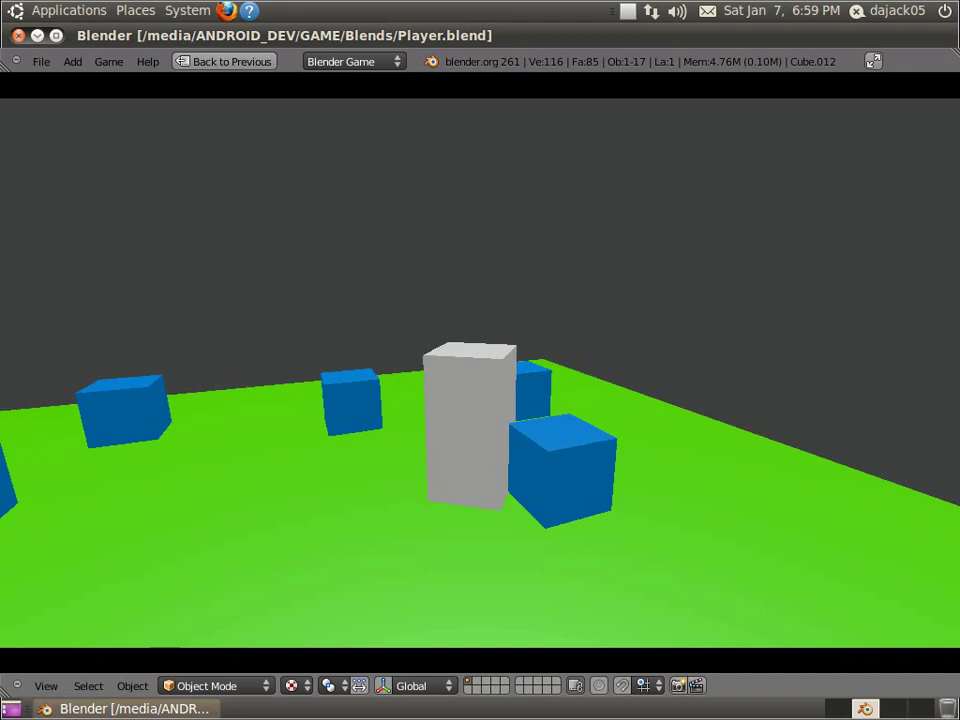
pyautogui.press('Right')
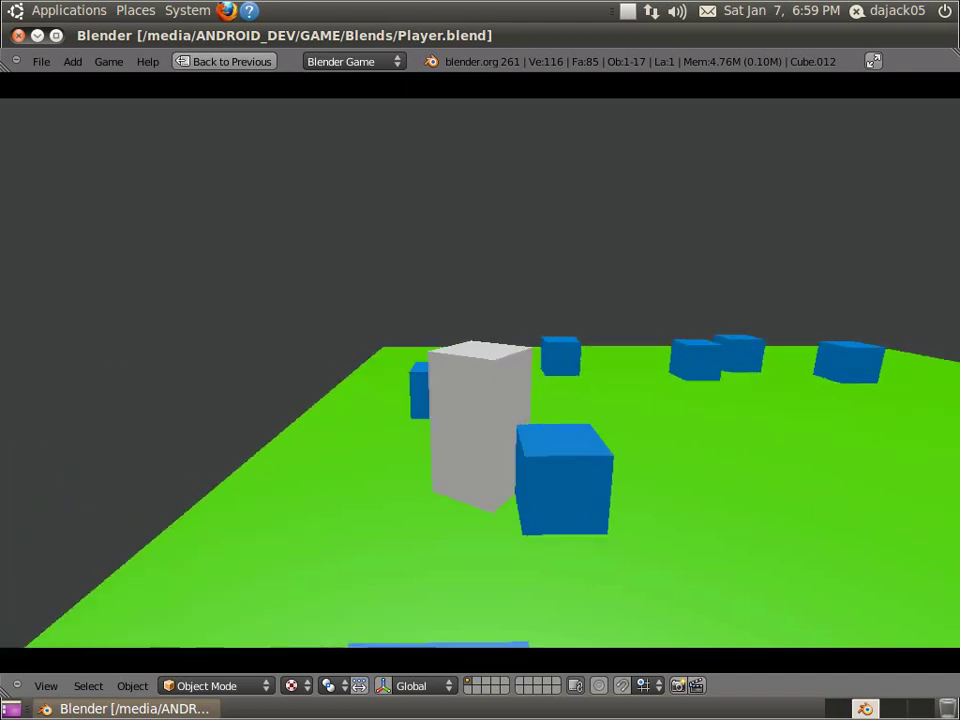
pyautogui.press('Right')
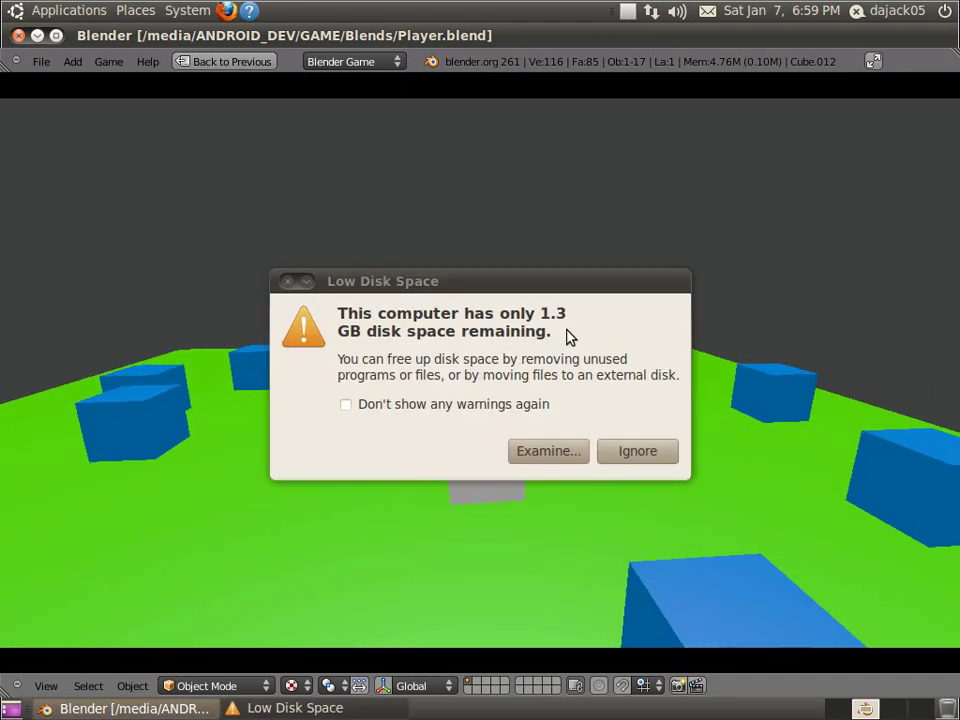
pyautogui.click(649, 453)
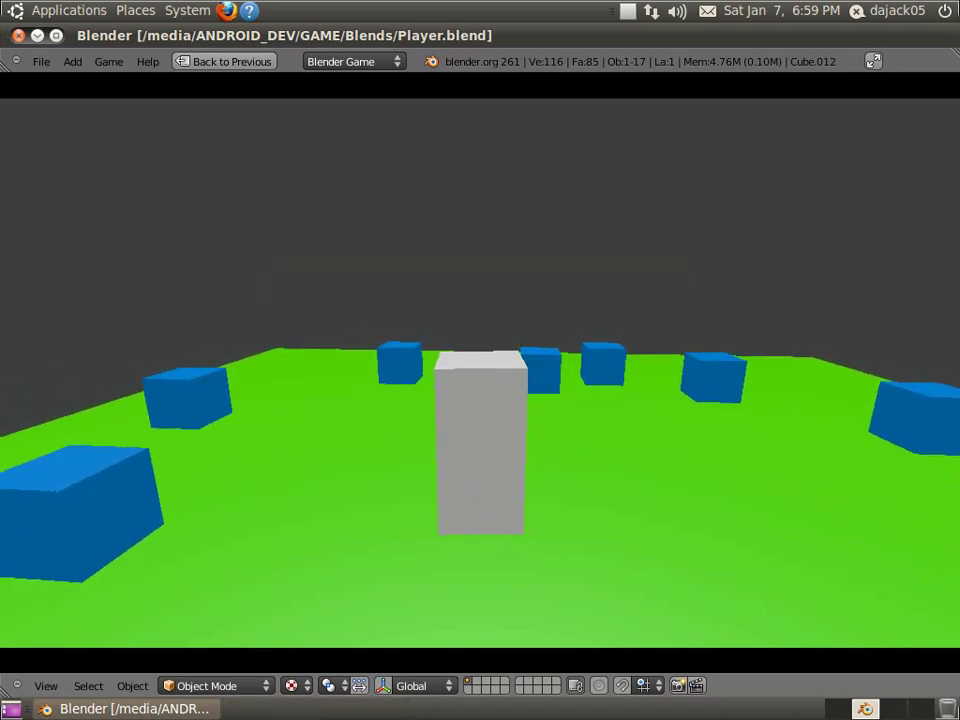
pyautogui.press('Left')
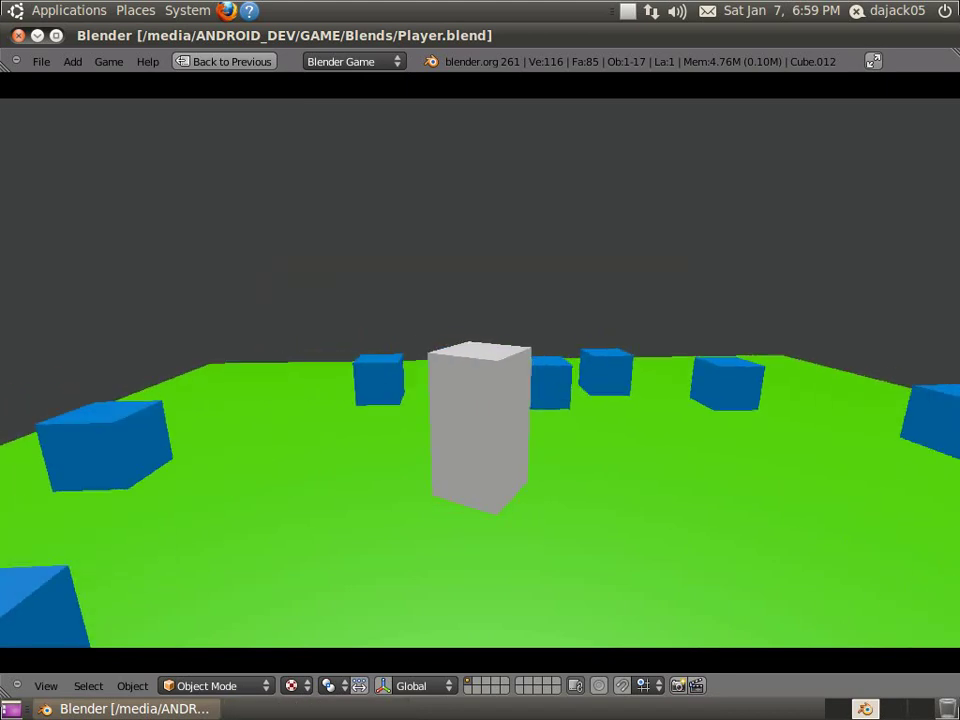
pyautogui.press('Right')
pyautogui.press('Left')
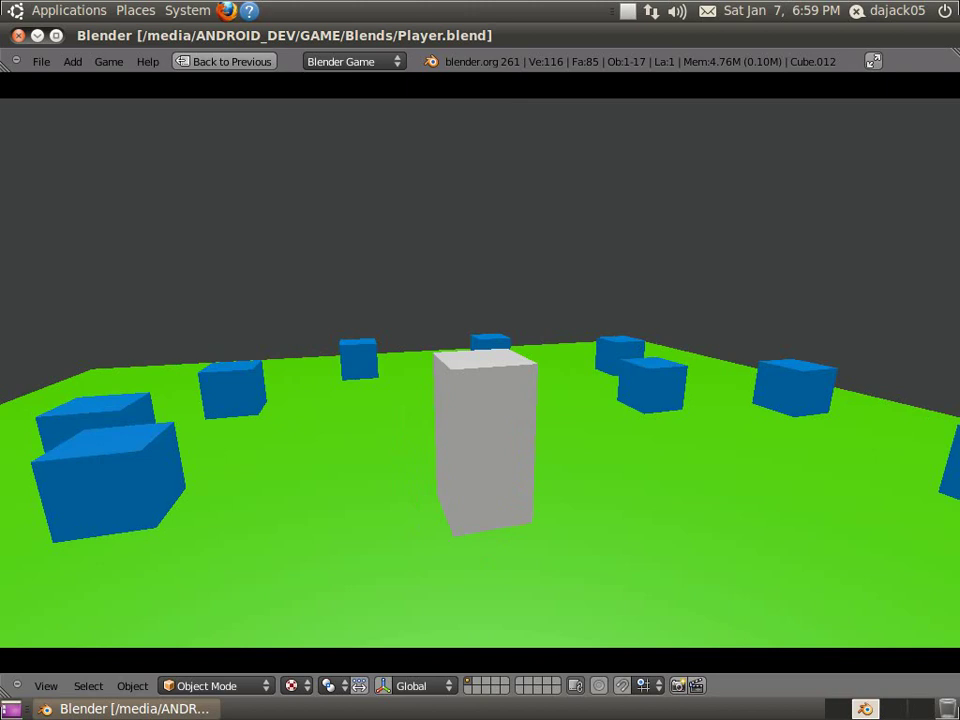
pyautogui.press('Left')
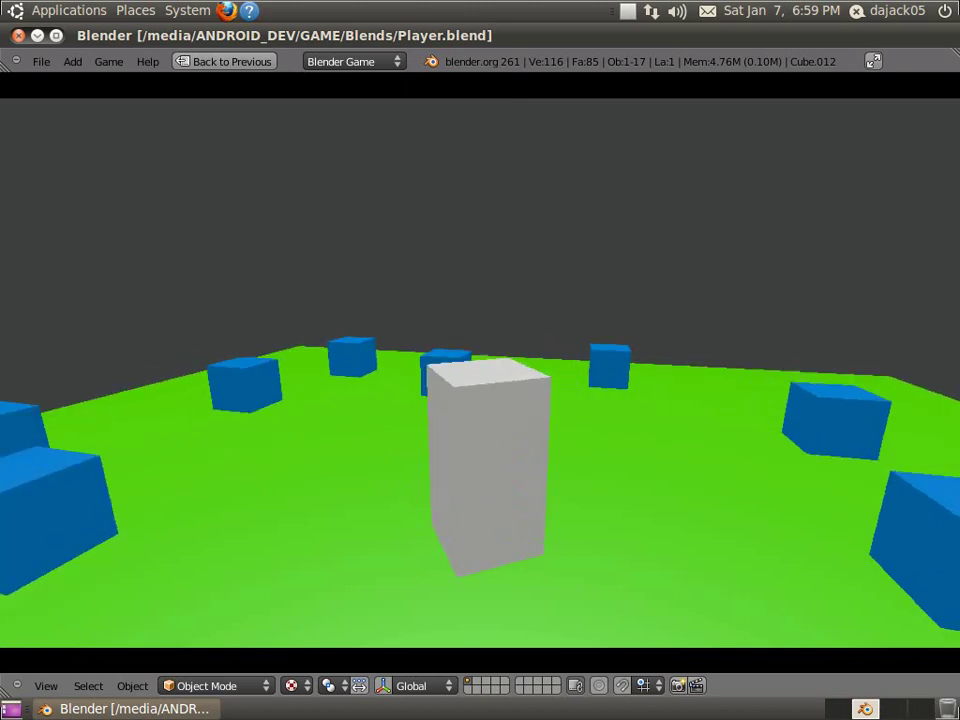
pyautogui.press('Right')
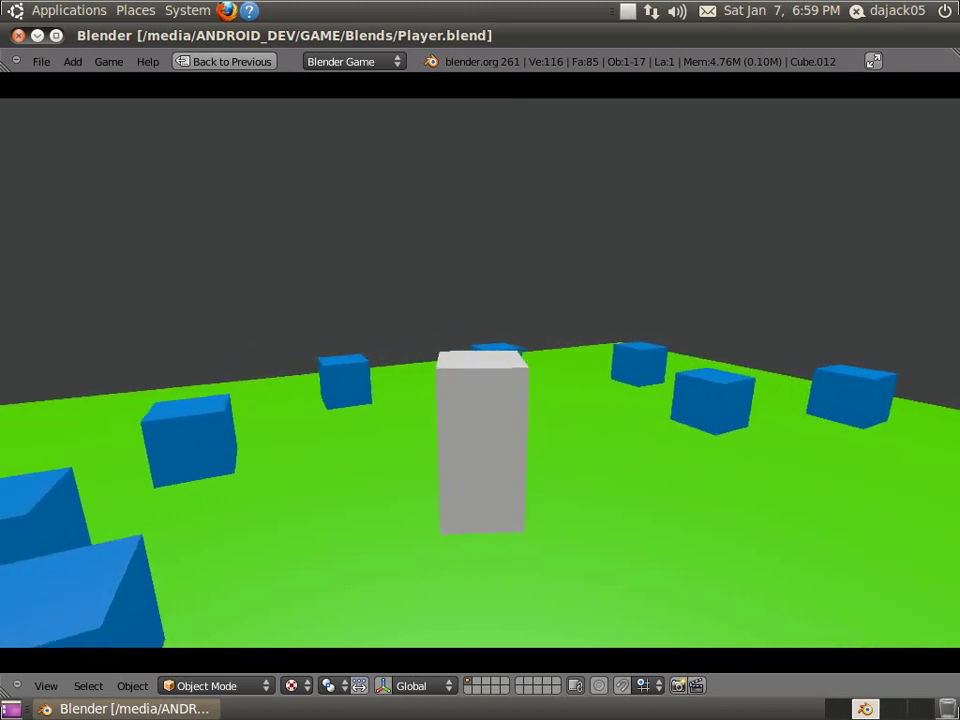
pyautogui.press('Escape')
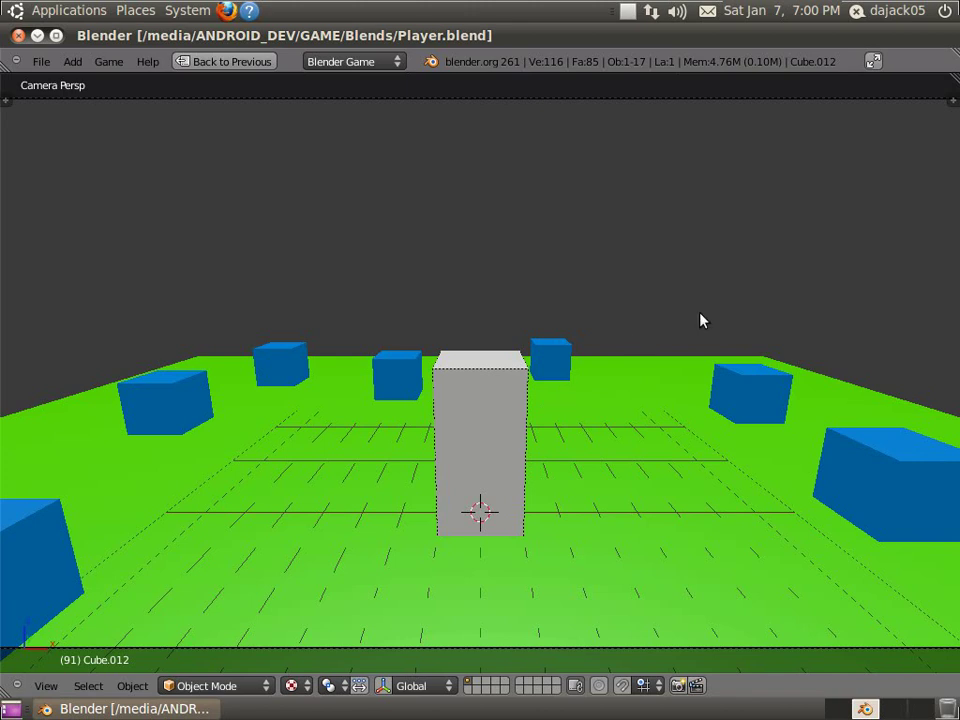
# Step: Display the scene in wireframe and delete the lamp, all the surrounding cubes and the ground plane
pyautogui.moveTo(701, 319); pyautogui.dragTo(664, 416, button='middle')
pyautogui.rightClick(474, 401)
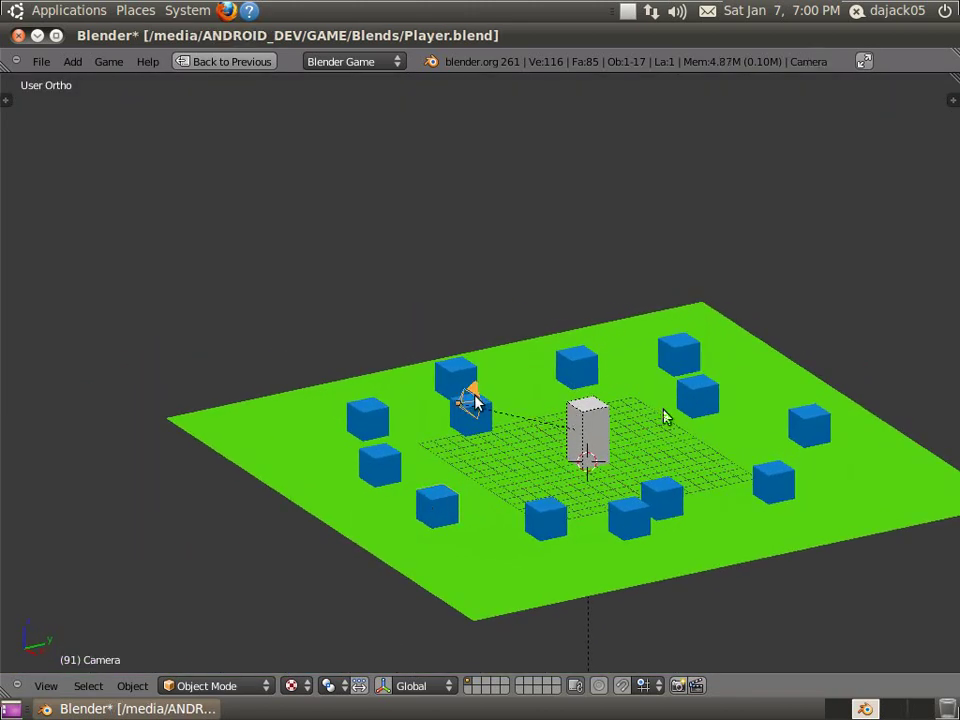
pyautogui.rightClick(636, 449)
pyautogui.press('z')
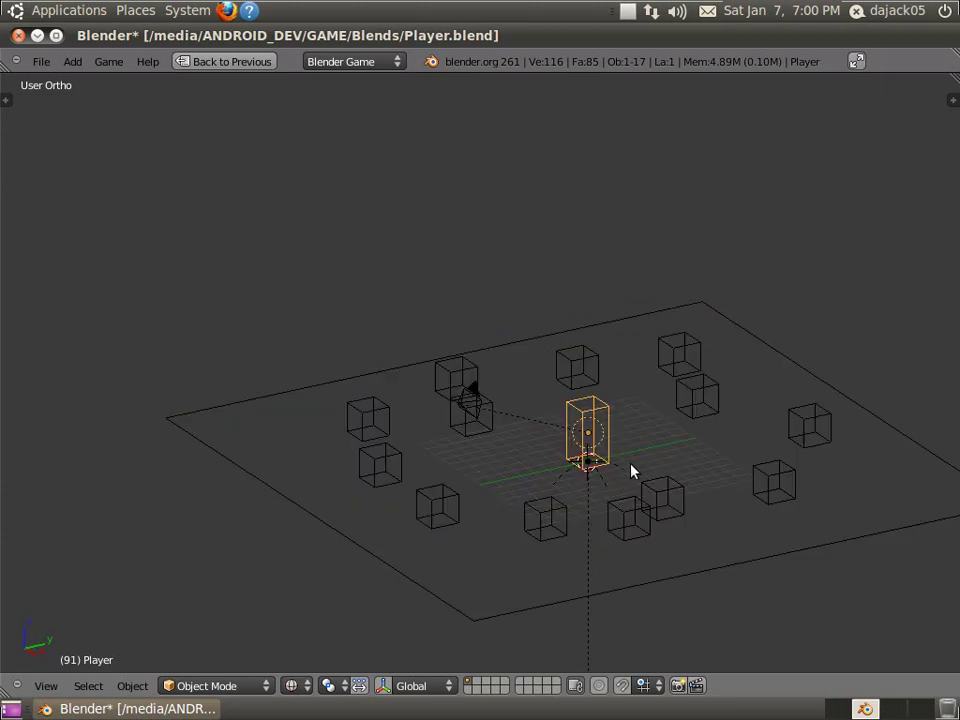
pyautogui.moveTo(634, 468)
pyautogui.mouseDown(button='middle')
pyautogui.moveTo(587, 489)
pyautogui.moveTo(394, 400)
pyautogui.mouseUp(button='middle')
pyautogui.moveTo(566, 455); pyautogui.dragTo(729, 433, button='middle')
pyautogui.rightClick(729, 433)
pyautogui.keyDown('shift'); pyautogui.rightClick(720, 492); pyautogui.keyUp('shift')
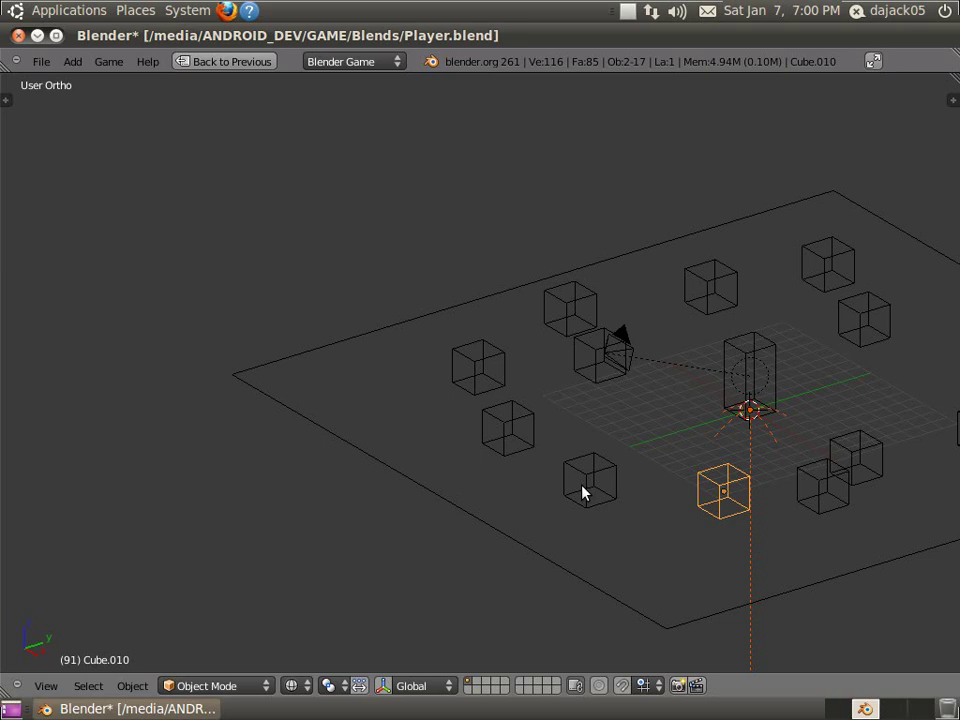
pyautogui.keyDown('shift'); pyautogui.rightClick(585, 488); pyautogui.keyUp('shift')
pyautogui.keyDown('shift'); pyautogui.rightClick(491, 426); pyautogui.keyUp('shift')
pyautogui.keyDown('shift'); pyautogui.rightClick(478, 368); pyautogui.keyUp('shift')
pyautogui.keyDown('shift'); pyautogui.rightClick(568, 318); pyautogui.keyUp('shift')
pyautogui.keyDown('shift'); pyautogui.rightClick(594, 347); pyautogui.keyUp('shift')
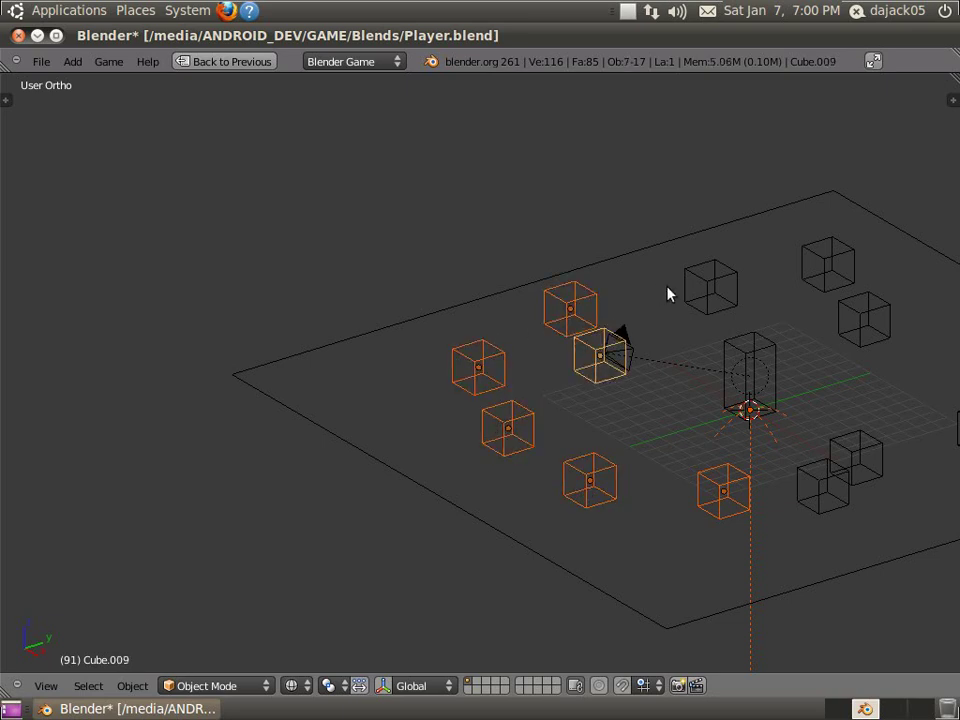
pyautogui.keyDown('shift'); pyautogui.rightClick(705, 277); pyautogui.keyUp('shift')
pyautogui.keyDown('shift'); pyautogui.rightClick(828, 264); pyautogui.keyUp('shift')
pyautogui.keyDown('shift'); pyautogui.rightClick(872, 314); pyautogui.keyUp('shift')
pyautogui.keyDown('shift'); pyautogui.moveTo(870, 318); pyautogui.dragTo(741, 273, button='middle'); pyautogui.keyUp('shift')
pyautogui.keyDown('shift'); pyautogui.rightClick(882, 320); pyautogui.keyUp('shift')
pyautogui.keyDown('shift'); pyautogui.rightClick(868, 400); pyautogui.keyUp('shift')
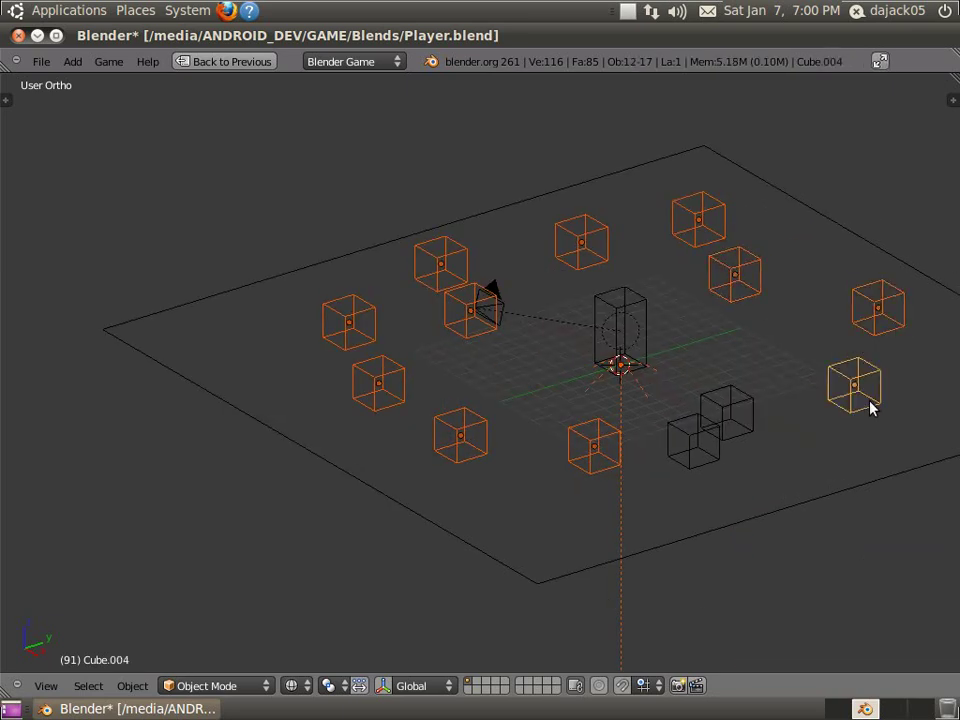
pyautogui.keyDown('shift'); pyautogui.rightClick(705, 443); pyautogui.keyUp('shift')
pyautogui.keyDown('shift'); pyautogui.rightClick(728, 410); pyautogui.keyUp('shift')
pyautogui.keyDown('shift'); pyautogui.rightClick(806, 504); pyautogui.keyUp('shift')
pyautogui.moveTo(806, 504); pyautogui.dragTo(716, 492, button='middle')
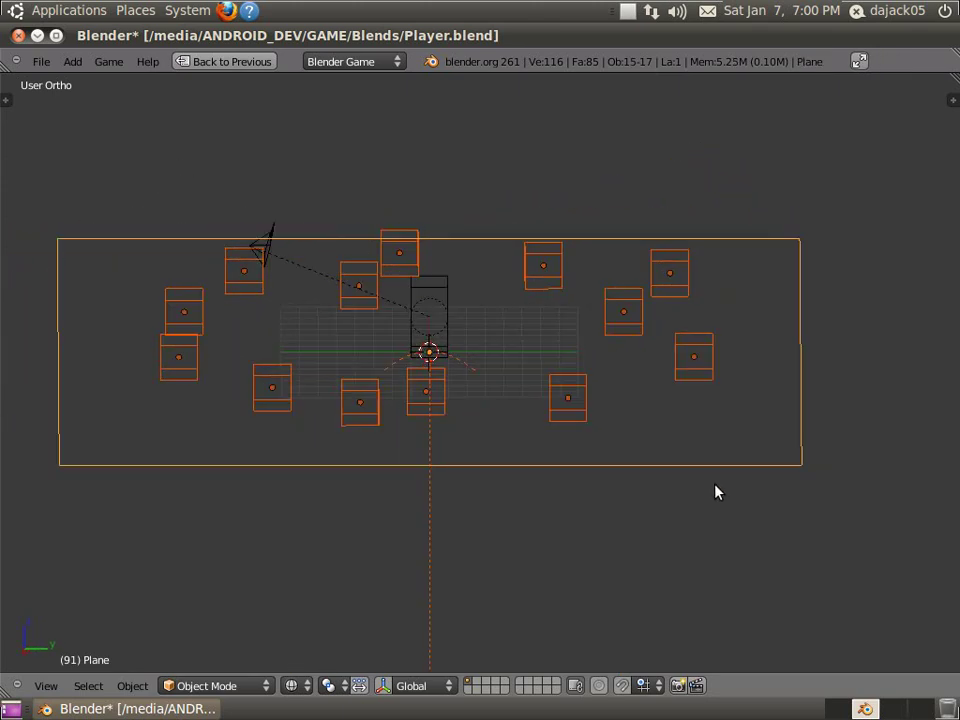
pyautogui.press('x')
pyautogui.click(604, 418)
pyautogui.moveTo(420, 358); pyautogui.dragTo(470, 383, button='middle')
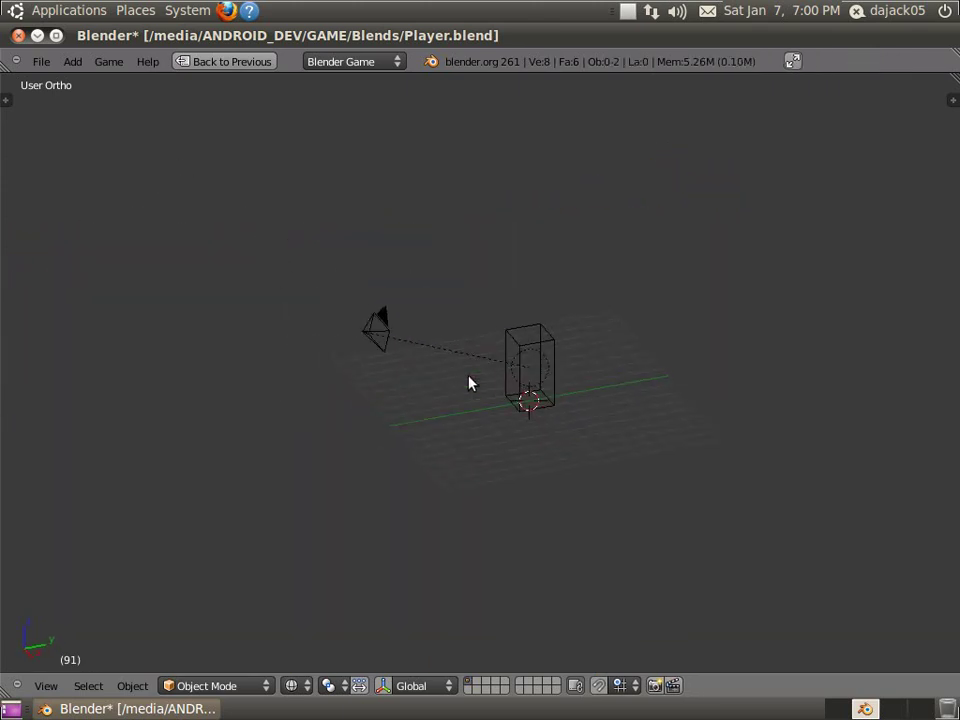
# Step: Select the player box, return the scene to solid shading and save over Player.blend
pyautogui.rightClick(559, 389)
pyautogui.press('x')
pyautogui.moveTo(654, 409)
pyautogui.mouseDown(button='middle')
pyautogui.moveTo(643, 420)
pyautogui.moveTo(661, 445)
pyautogui.moveTo(437, 450)
pyautogui.moveTo(613, 457)
pyautogui.mouseUp(button='middle')
pyautogui.press('z')
pyautogui.hotkey('ctrl', 's')
pyautogui.click(437, 450)
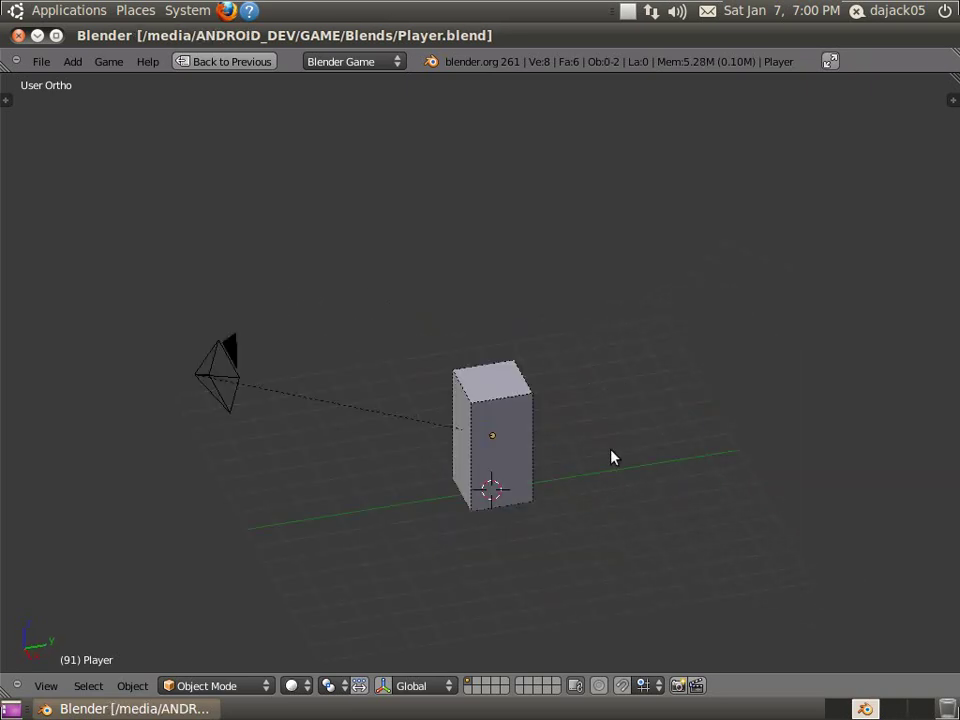
# Step: Switch to textured shading in the camera view, run the game with only the player and camera, and stop it
pyautogui.hotkey('alt', 'z')
pyautogui.press('KP_0')
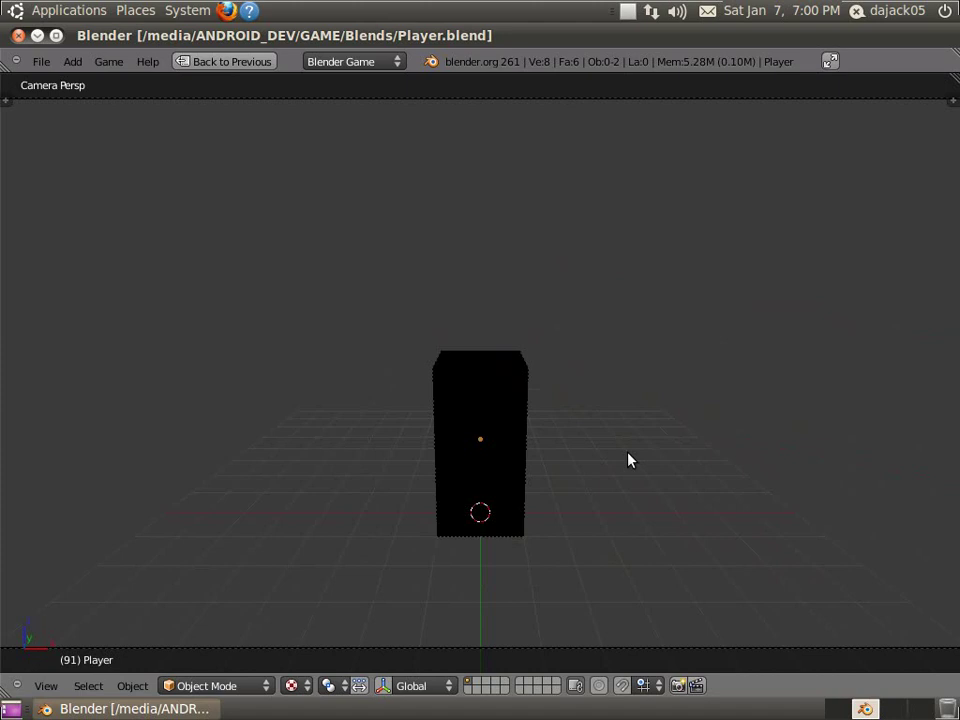
pyautogui.press('p')
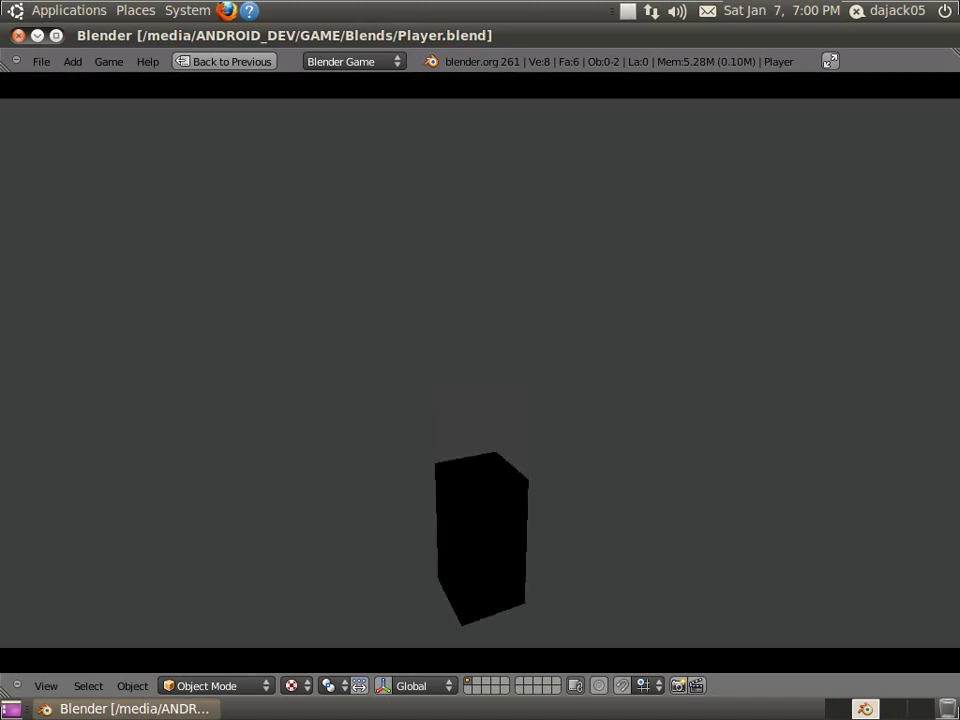
pyautogui.press('Escape')
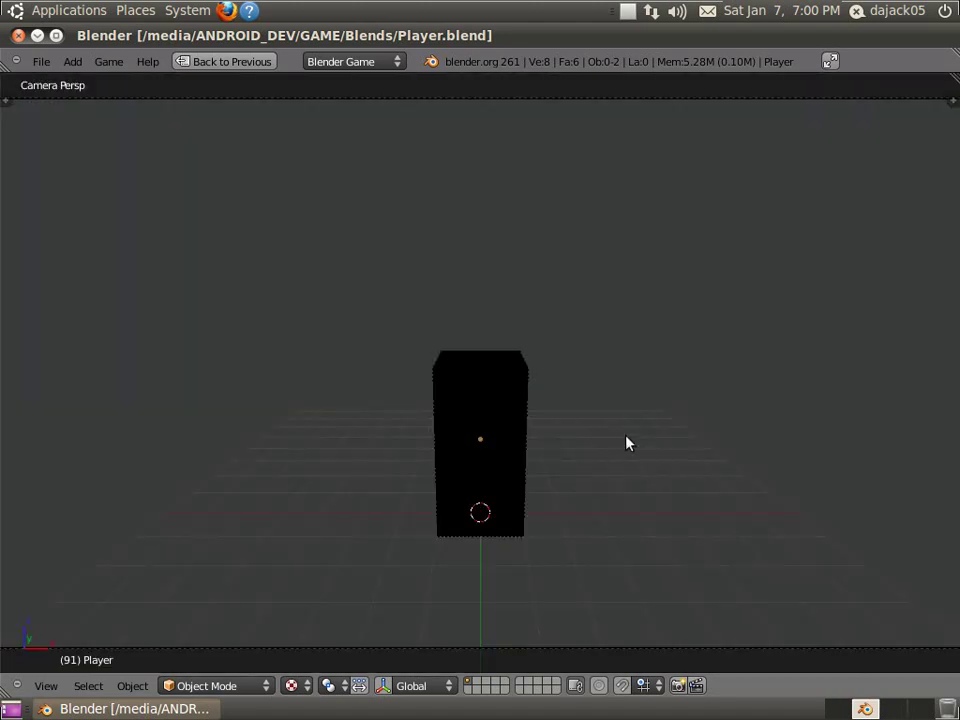
# Step: Save the stripped-down player scene over Player.blend once more
pyautogui.hotkey('ctrl', 's')
pyautogui.click(526, 420)
pyautogui.hotkey('ctrl', 's')
pyautogui.click(525, 399)
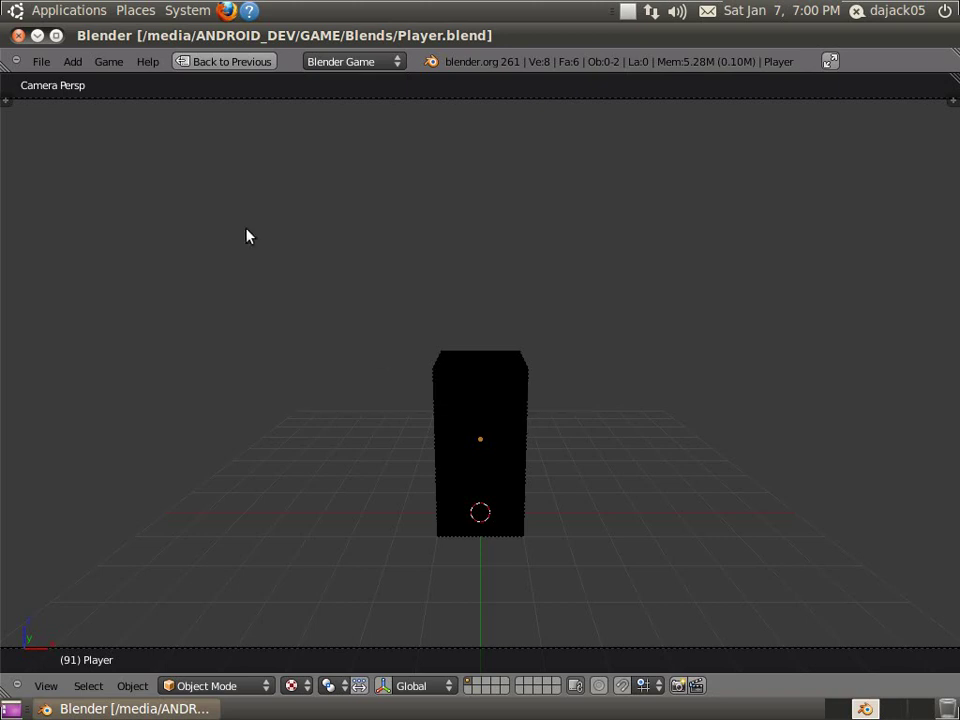
pyautogui.click(42, 63)
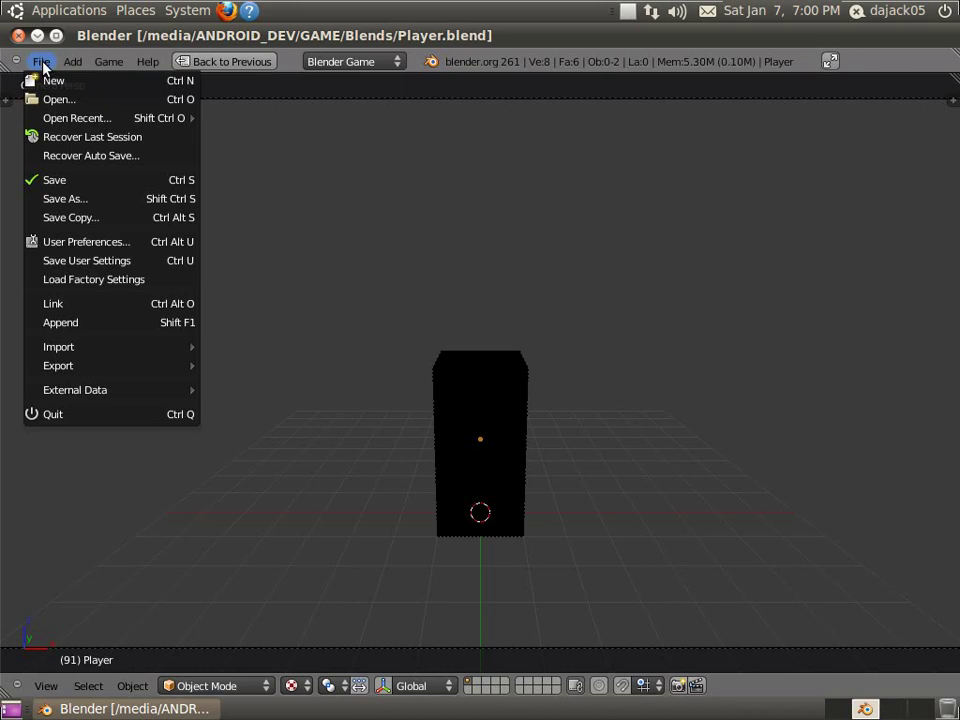
pyautogui.click(184, 120)
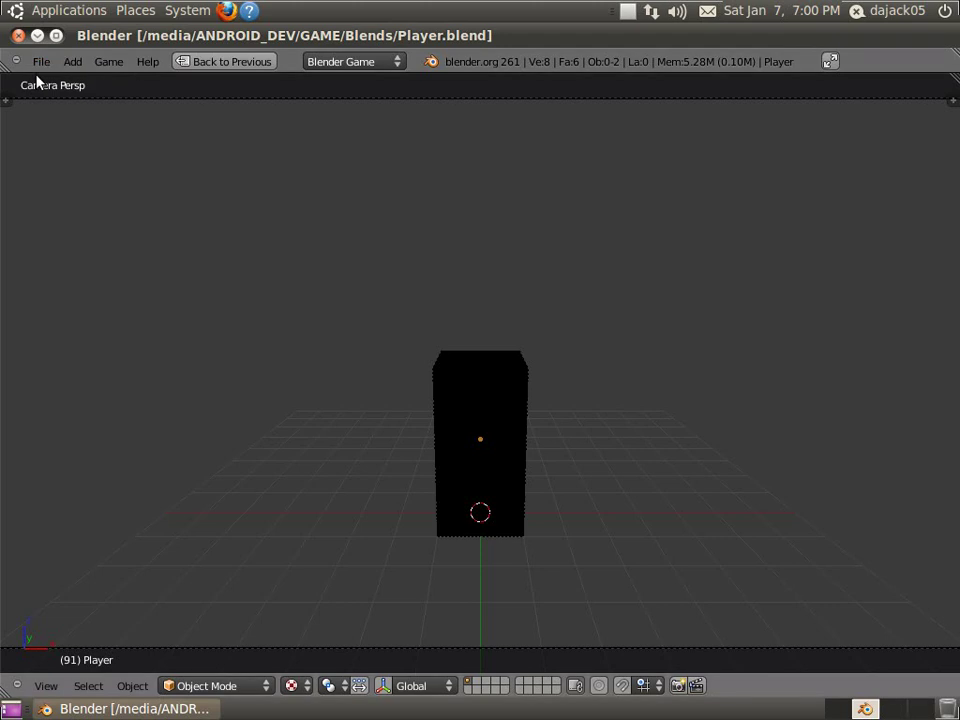
pyautogui.press('KP_0')
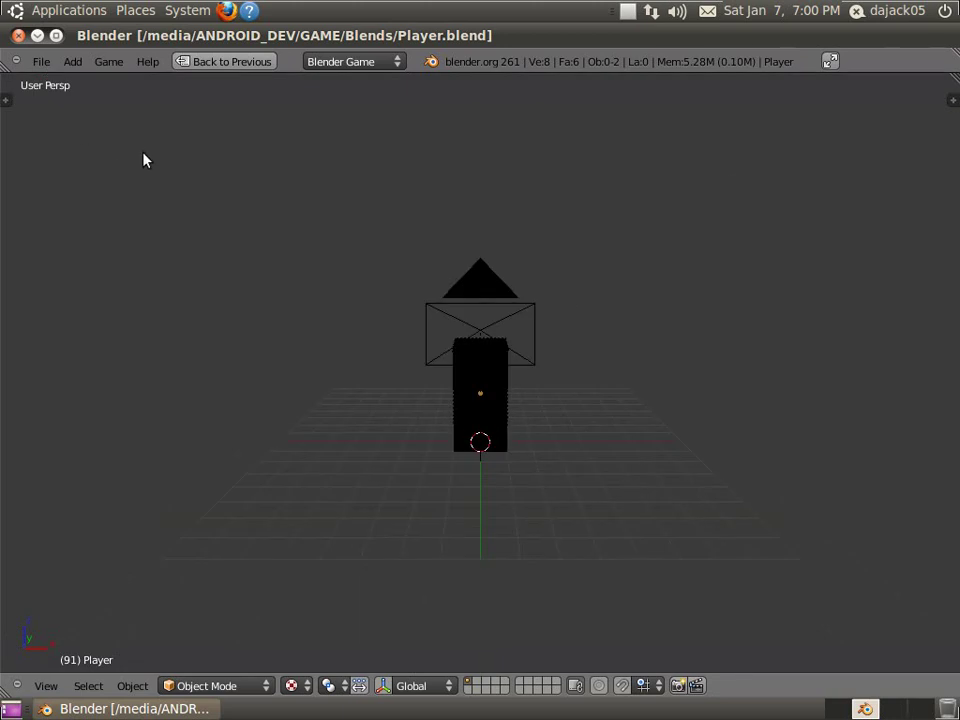
pyautogui.press('KP_0')
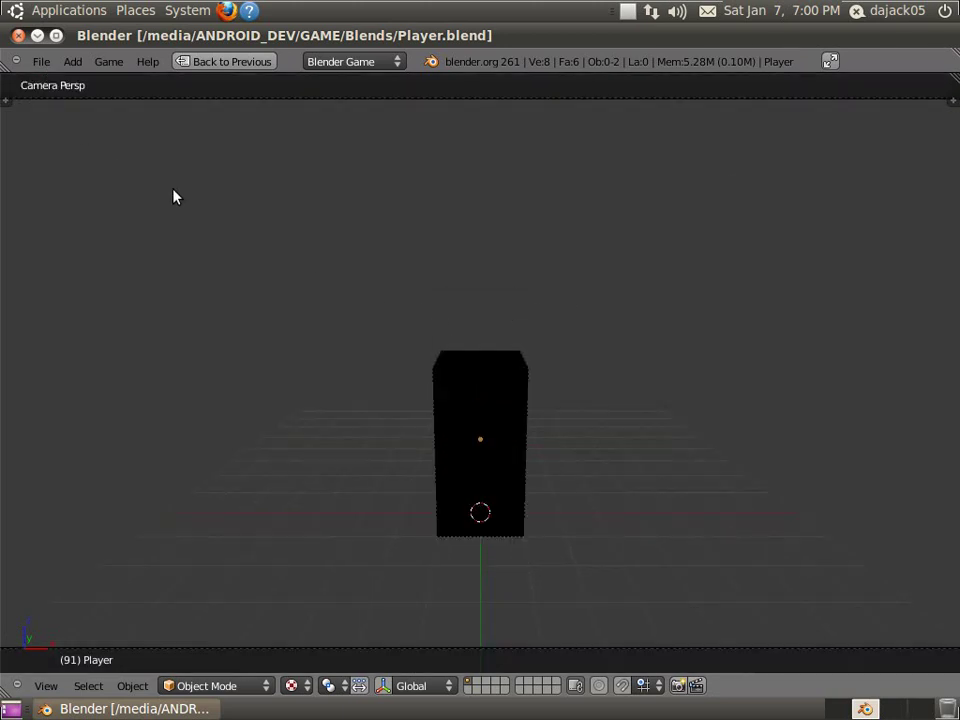
# Step: Start a new empty Blender file
pyautogui.click(43, 67)
pyautogui.moveTo(70, 124)
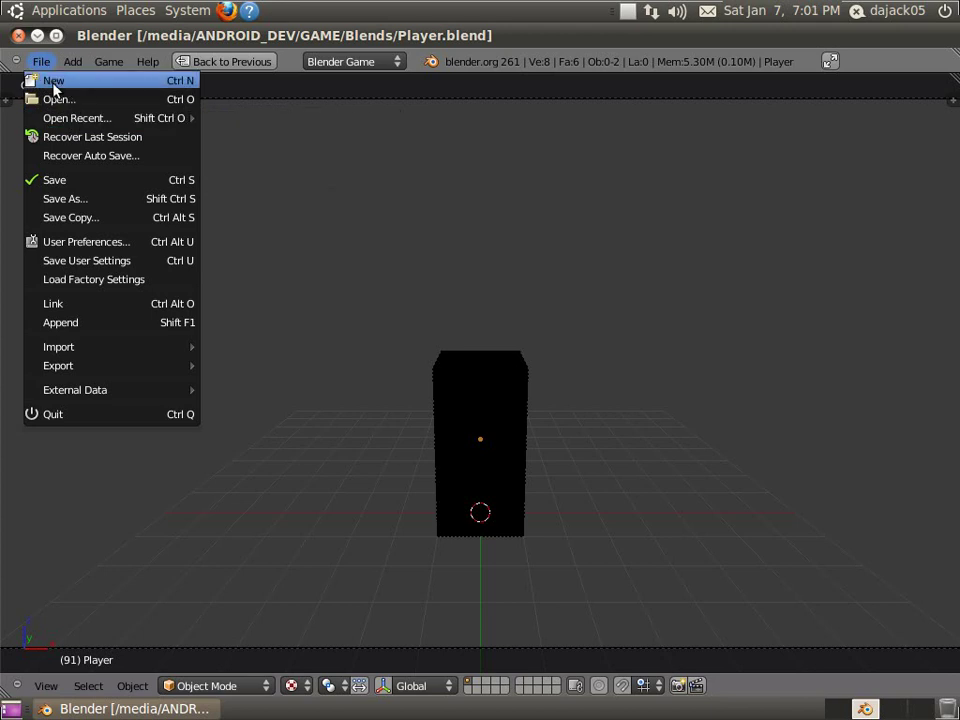
pyautogui.click(53, 84)
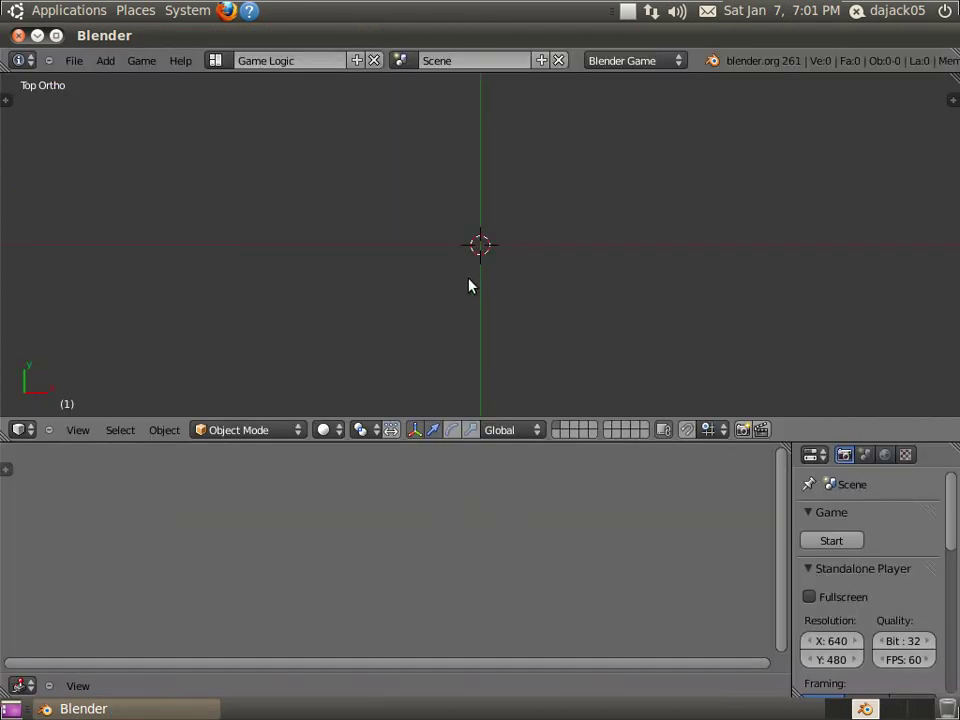
# Step: Save the new empty file as throne.blend in the GAME/Blends folder
pyautogui.hotkey('ctrl', 's')
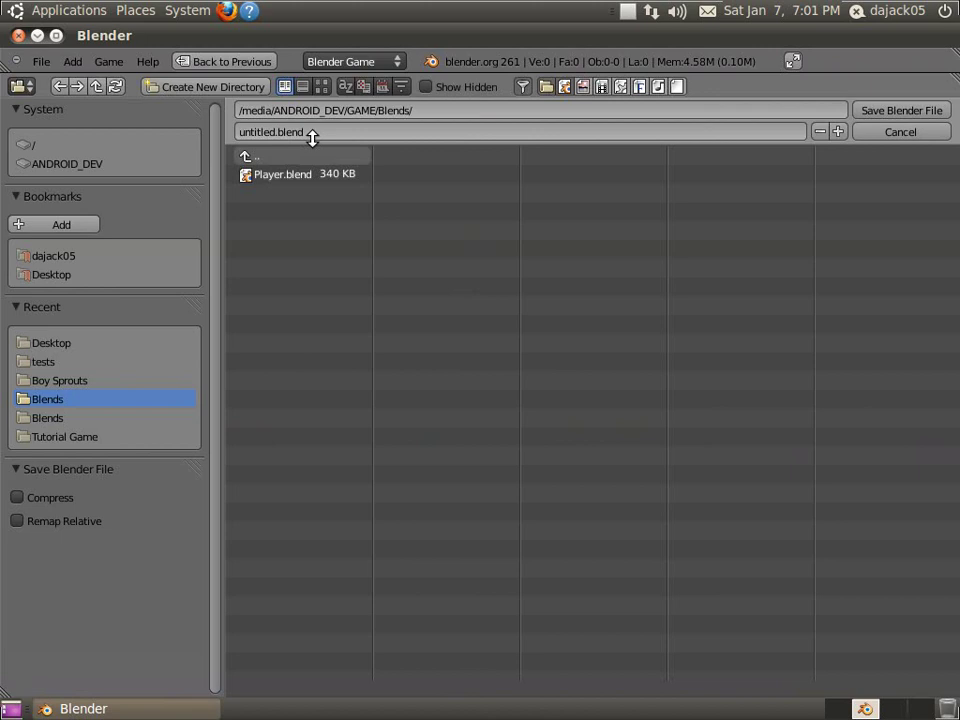
pyautogui.click(321, 132)
pyautogui.write('thron')
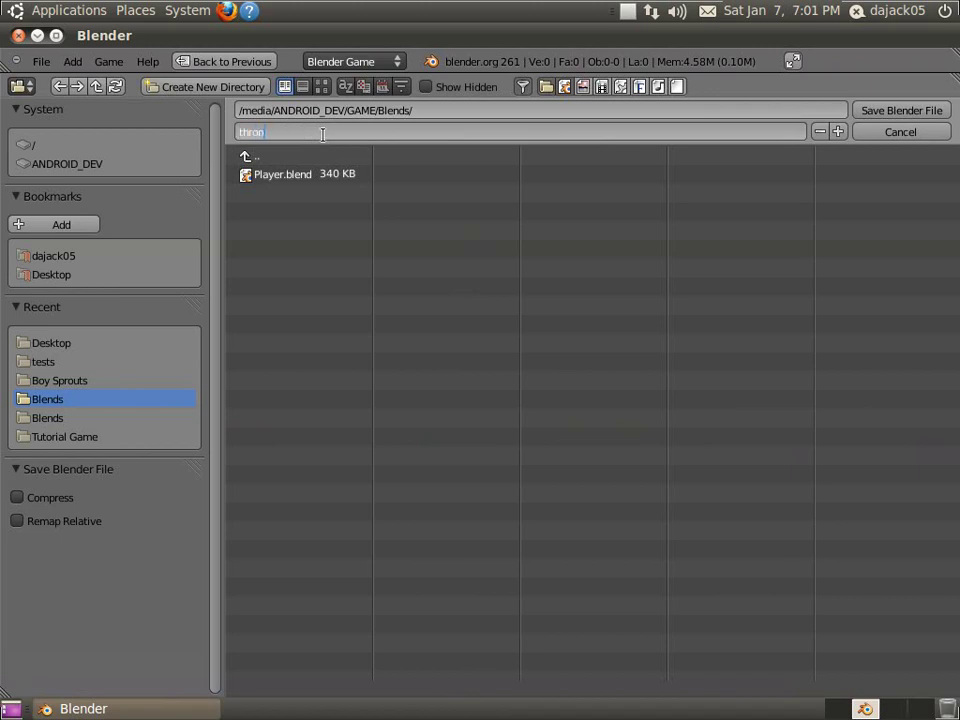
pyautogui.write('e')
pyautogui.press('Return')
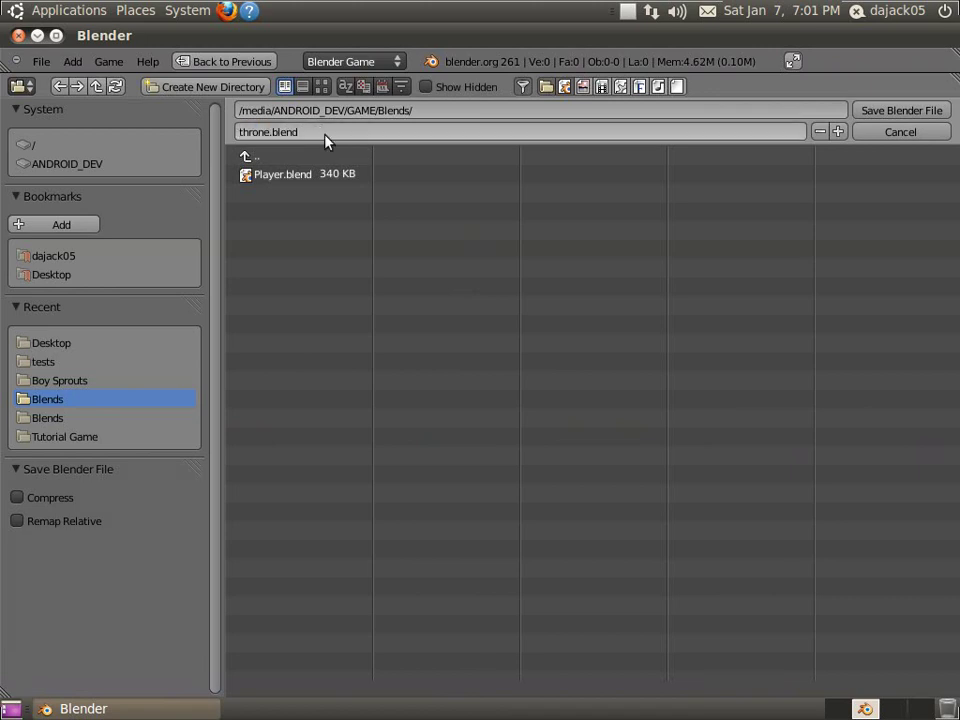
pyautogui.click(906, 112)
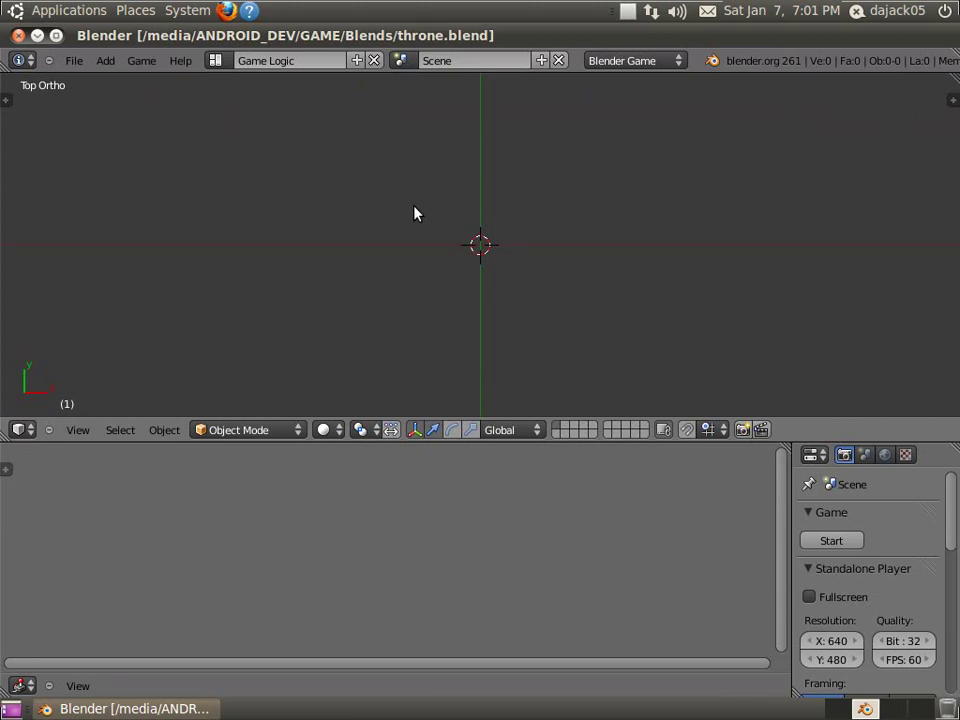
# Step: Add a cube at the scene origin and scale it to twice its length along Y
pyautogui.hotkey('shift', 'a')
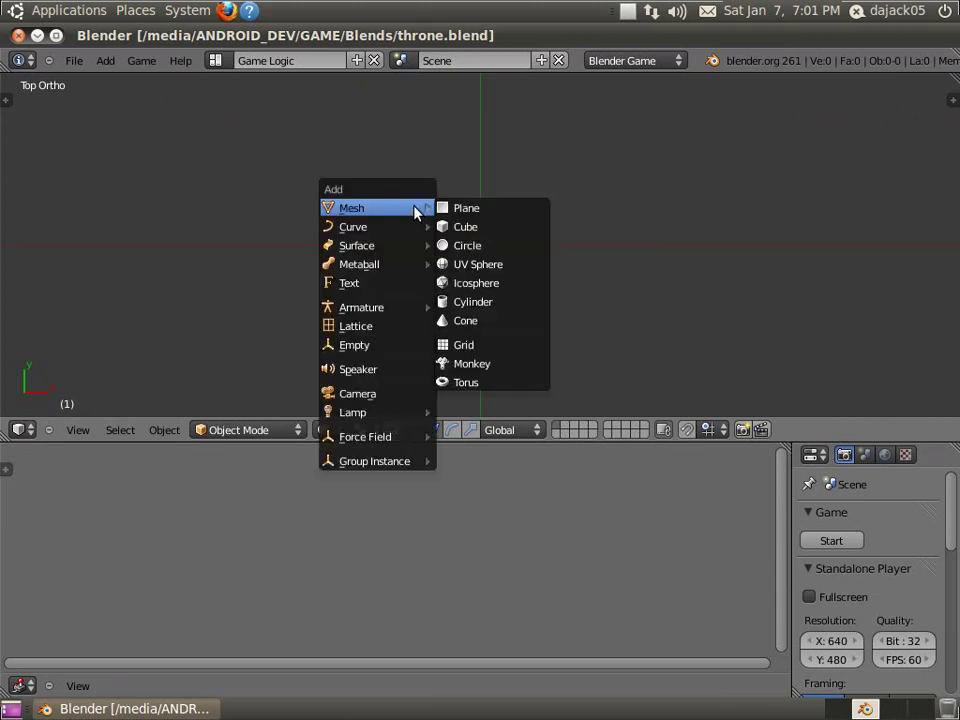
pyautogui.click(501, 230)
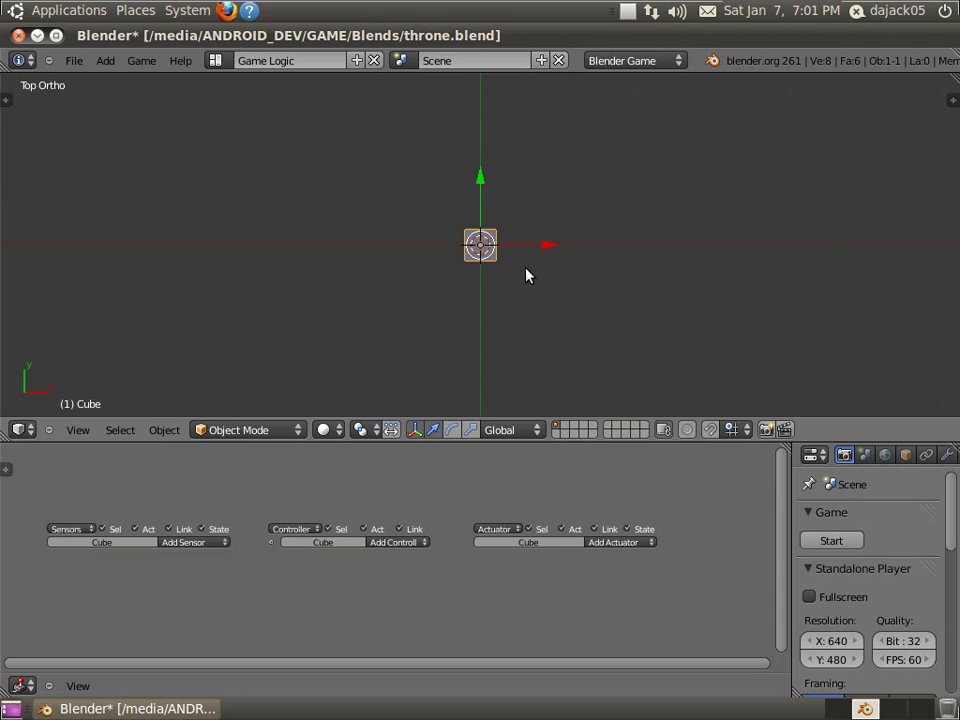
pyautogui.press('z')
pyautogui.scroll(6, 530, 272)
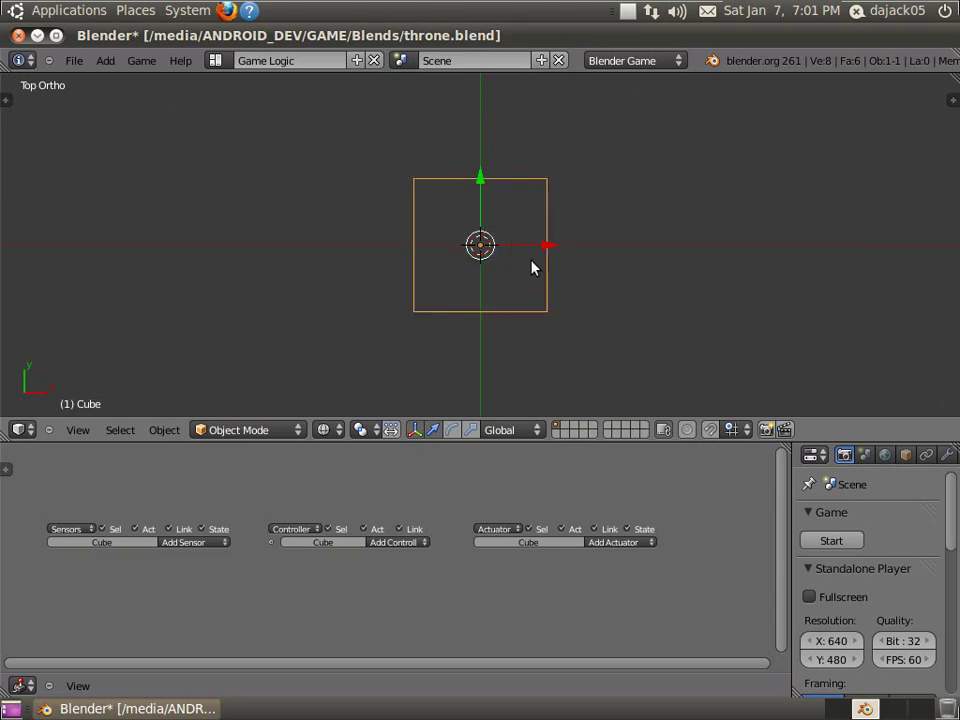
pyautogui.press('s')
pyautogui.press('y')
pyautogui.press('3')
pyautogui.press('Return')
pyautogui.moveTo(531, 262); pyautogui.dragTo(508, 242, button='middle')
pyautogui.moveTo(414, 304)
pyautogui.mouseDown(button='middle')
pyautogui.moveTo(460, 317)
pyautogui.moveTo(504, 291)
pyautogui.moveTo(589, 296)
pyautogui.mouseUp(button='middle')
pyautogui.press('z')
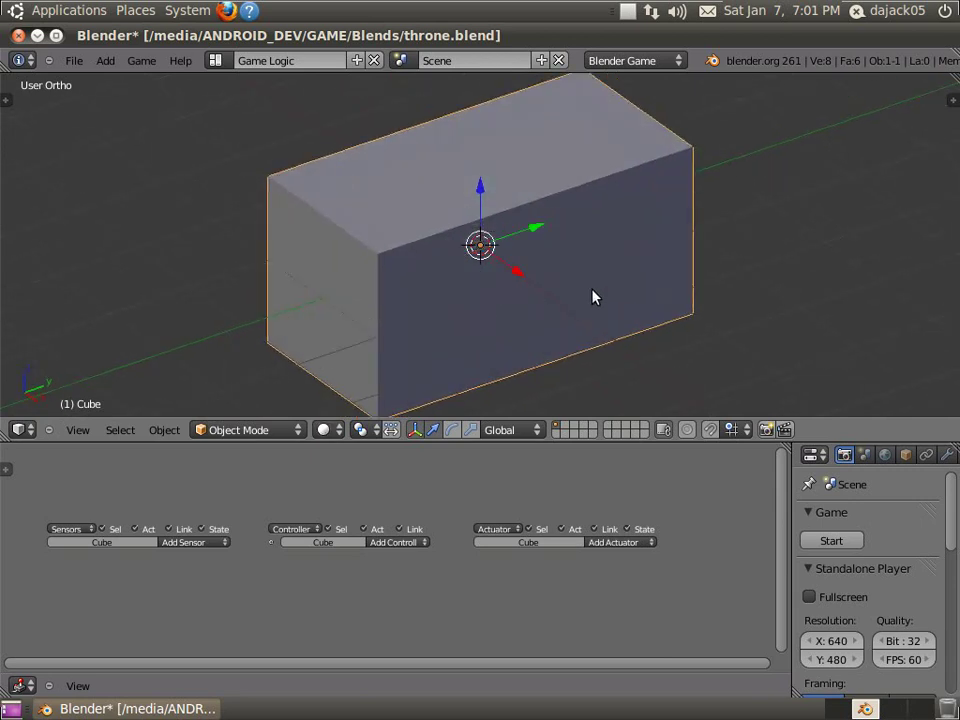
pyautogui.write('sz')
pyautogui.write('0.')
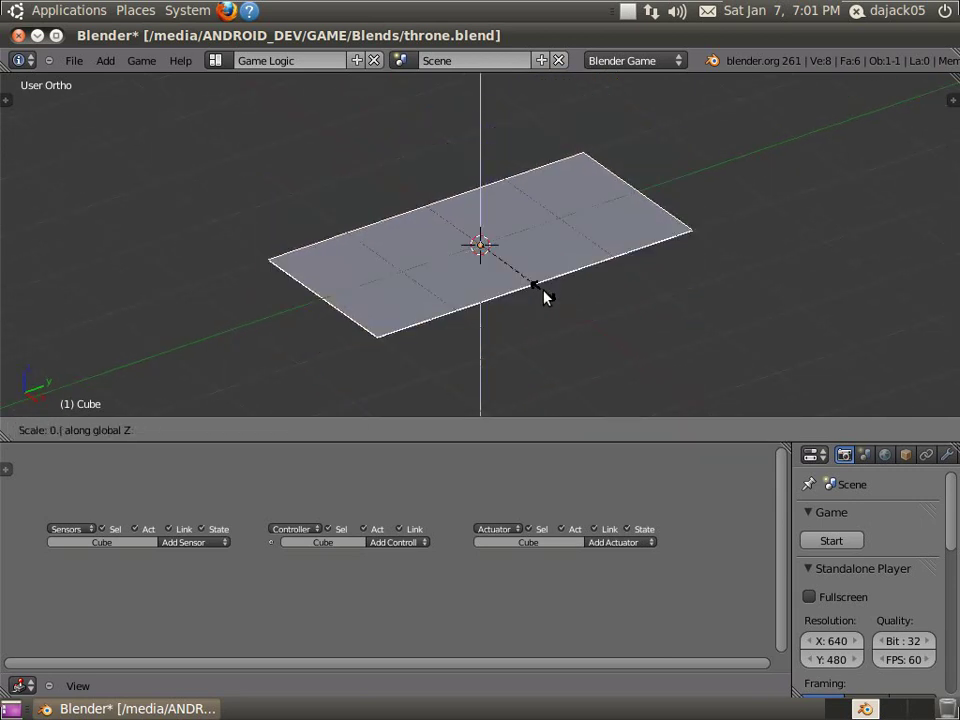
pyautogui.write('5')
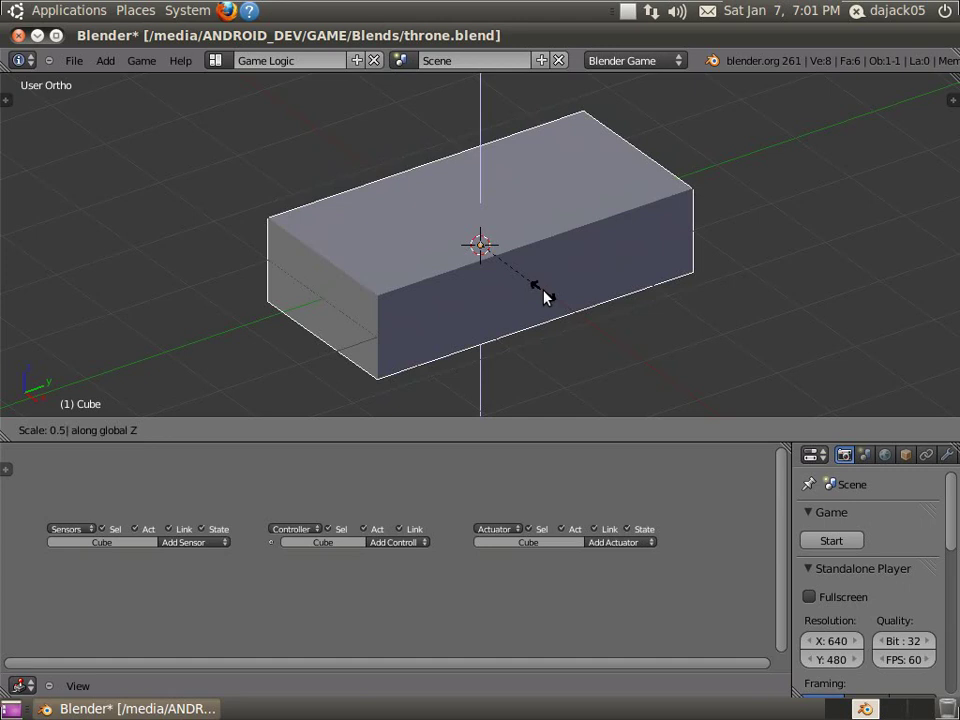
pyautogui.press('Return')
# Step: Scale the box's height by 0.75 along the Z axis
pyautogui.write('s0.7')
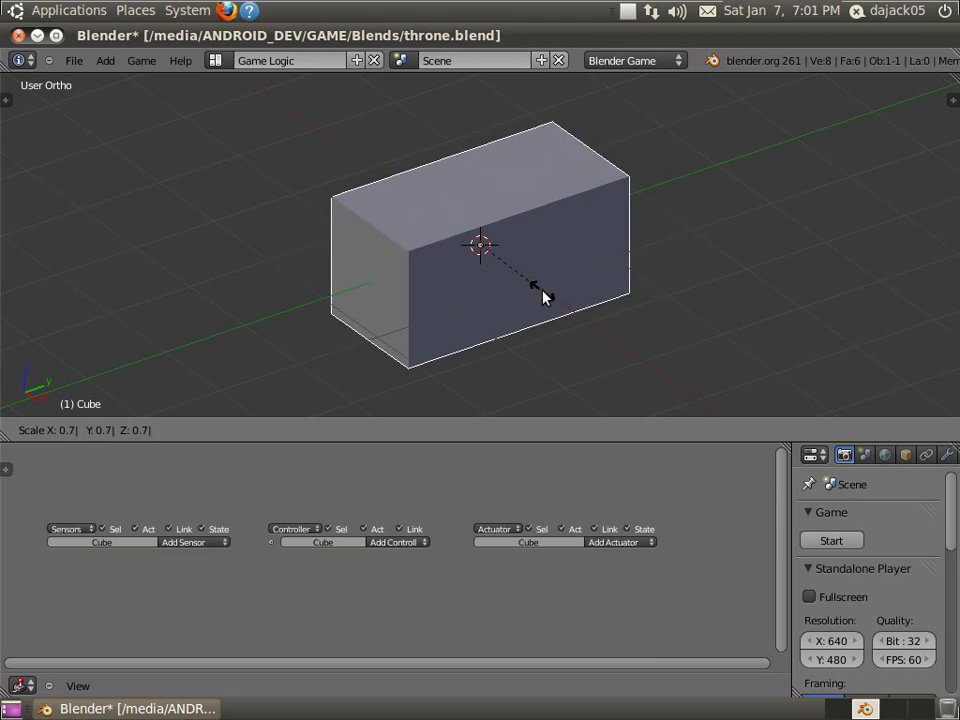
pyautogui.write('z')
pyautogui.write('0.7')
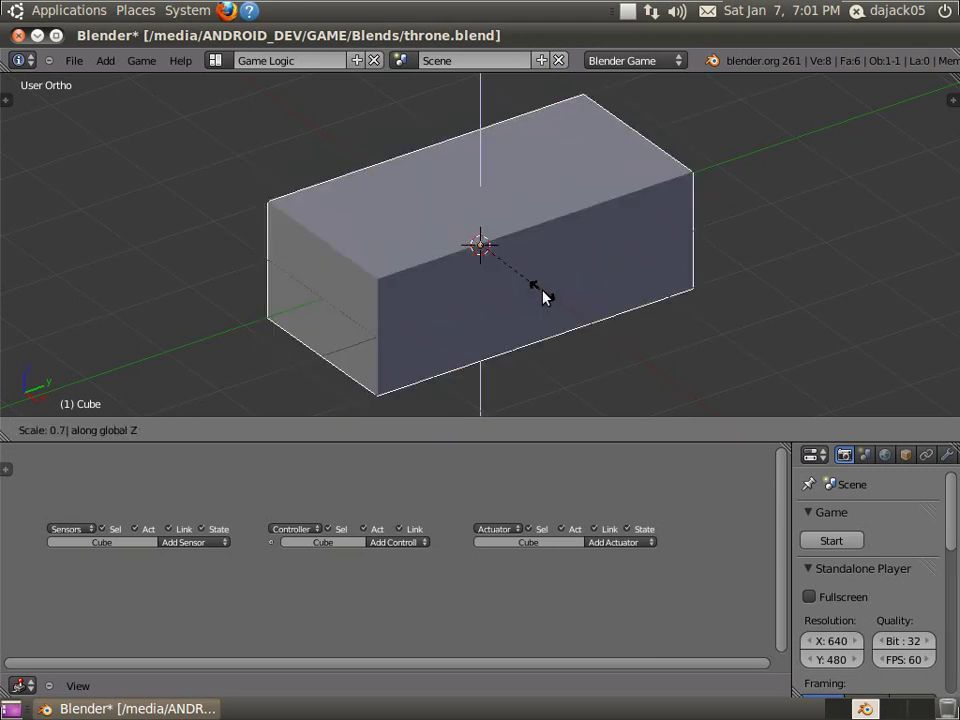
pyautogui.write('5')
pyautogui.press('Return')
pyautogui.moveTo(546, 298); pyautogui.dragTo(556, 240, button='middle')
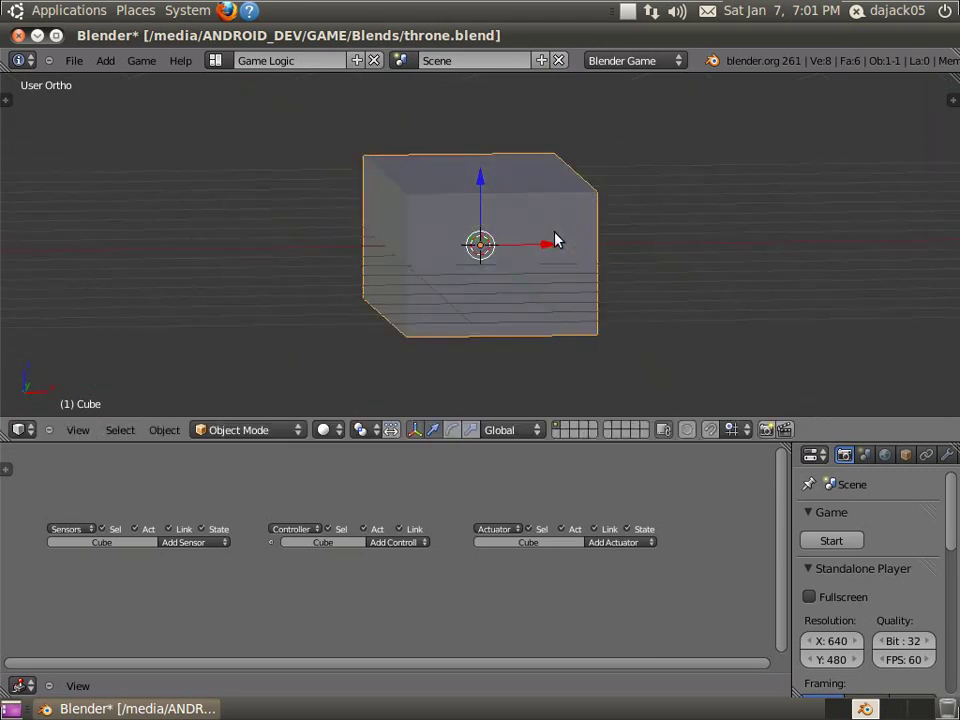
# Step: In front view, raise the box along Z by about 0.7 units in grid increments
pyautogui.press('KP_1')
pyautogui.press('g')
pyautogui.press('z')
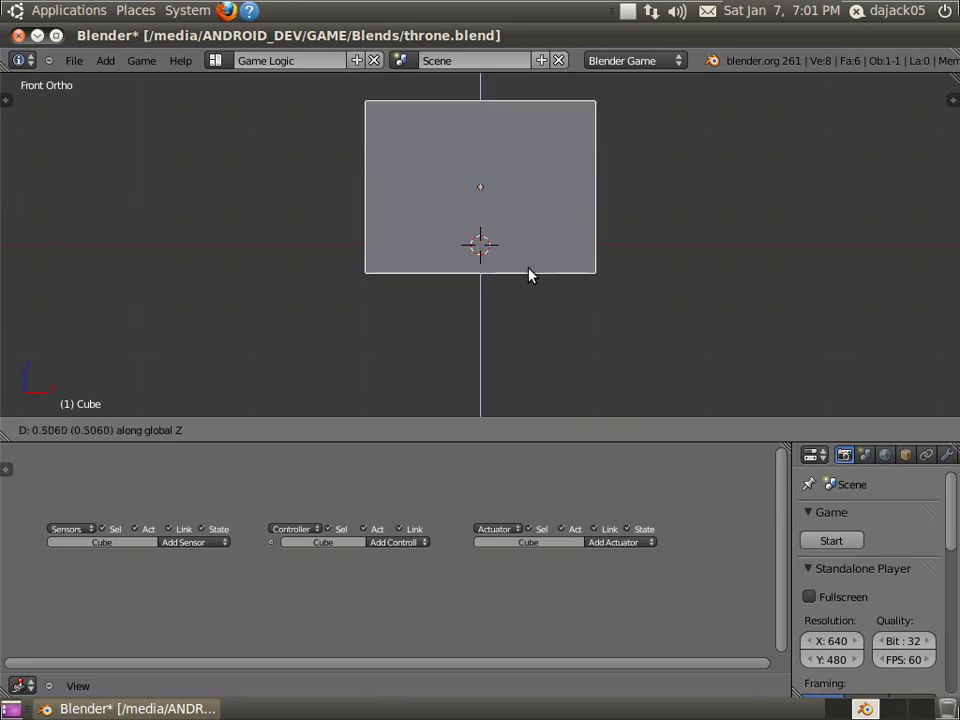
pyautogui.keyDown('ctrl'); pyautogui.click(526, 263); pyautogui.keyUp('ctrl')
pyautogui.scroll(1, 417, 261)
pyautogui.scroll(2, 430, 268)
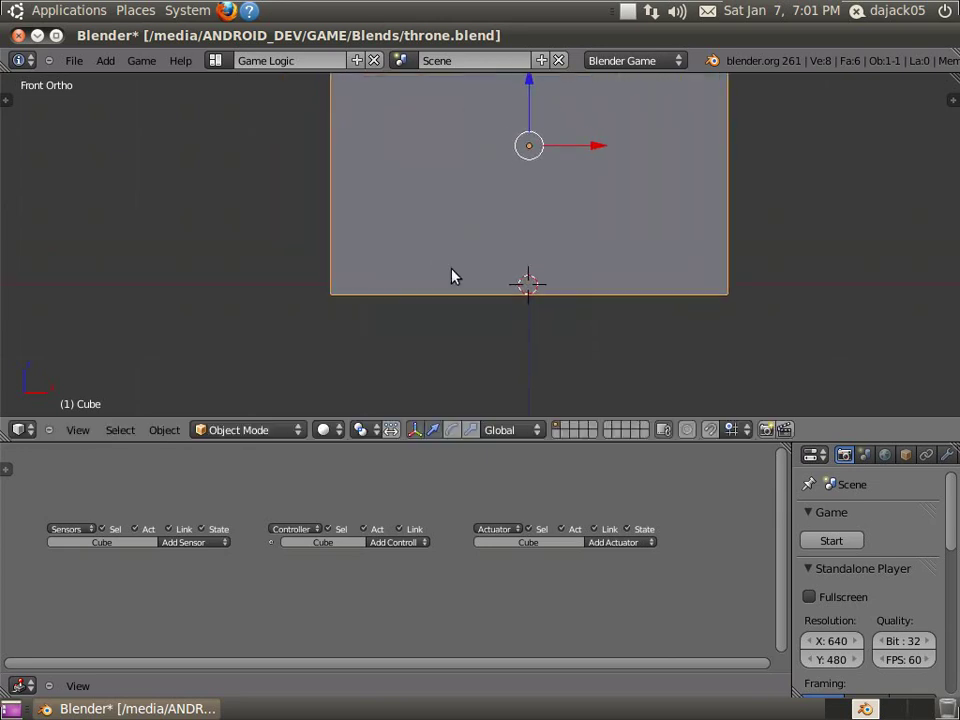
# Step: In Edit Mode, snap all of the box's vertices to the grid
pyautogui.press('Tab')
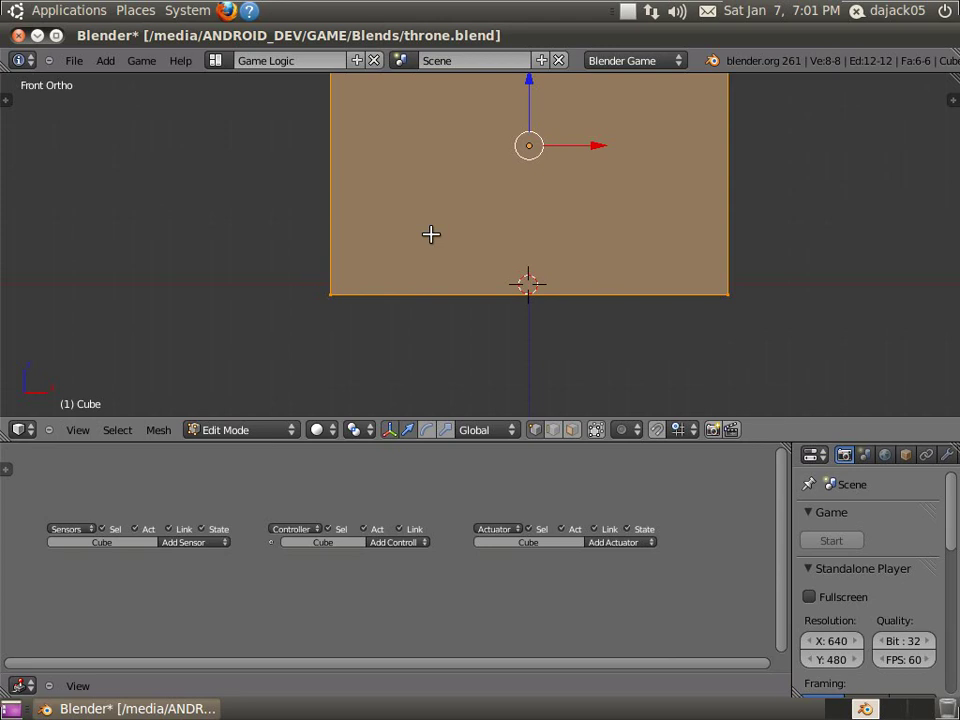
pyautogui.hotkey('shift', 'a')
pyautogui.hotkey('shift', 's')
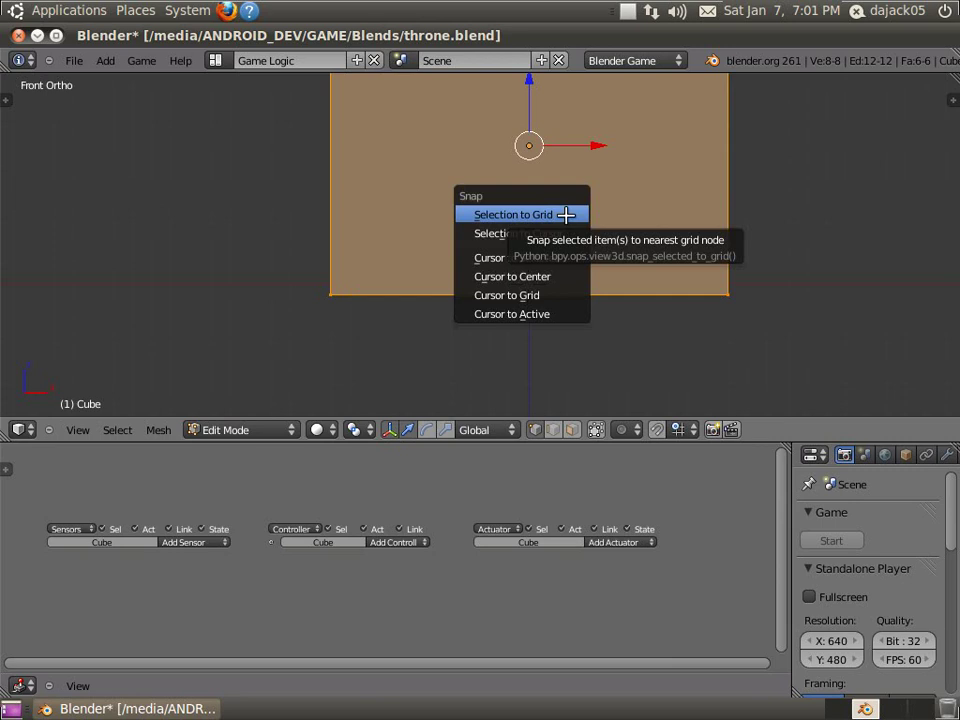
pyautogui.click(564, 213)
pyautogui.keyDown('shift'); pyautogui.moveTo(567, 190); pyautogui.dragTo(538, 294, button='middle'); pyautogui.keyUp('shift')
pyautogui.scroll(-2, 609, 236)
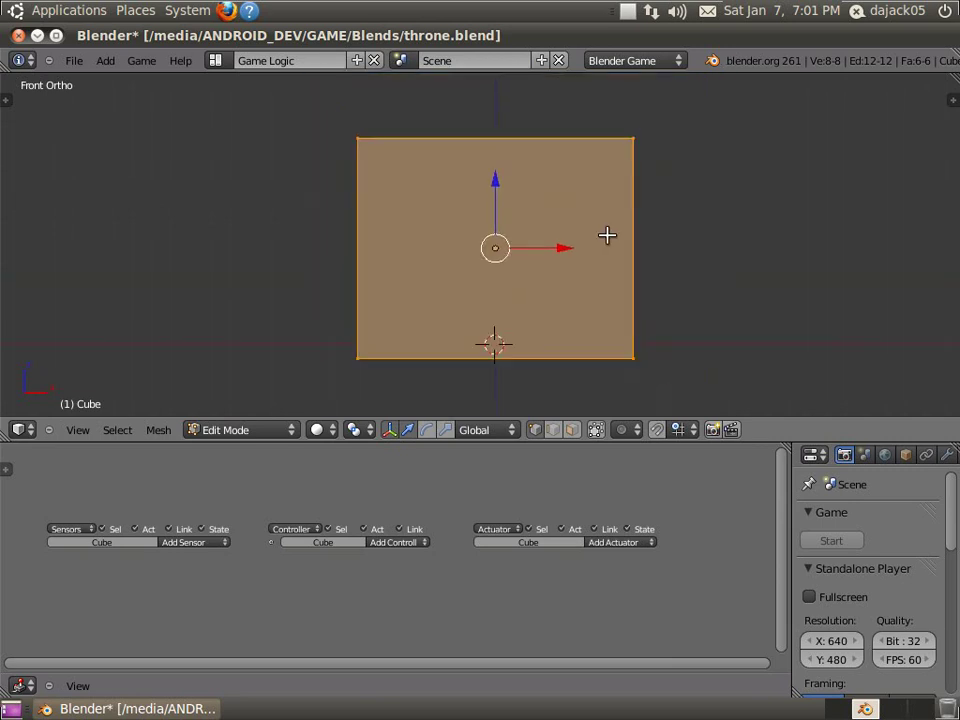
pyautogui.scroll(1, 666, 229)
pyautogui.moveTo(666, 229); pyautogui.dragTo(584, 238, button='middle')
pyautogui.press('KP_1')
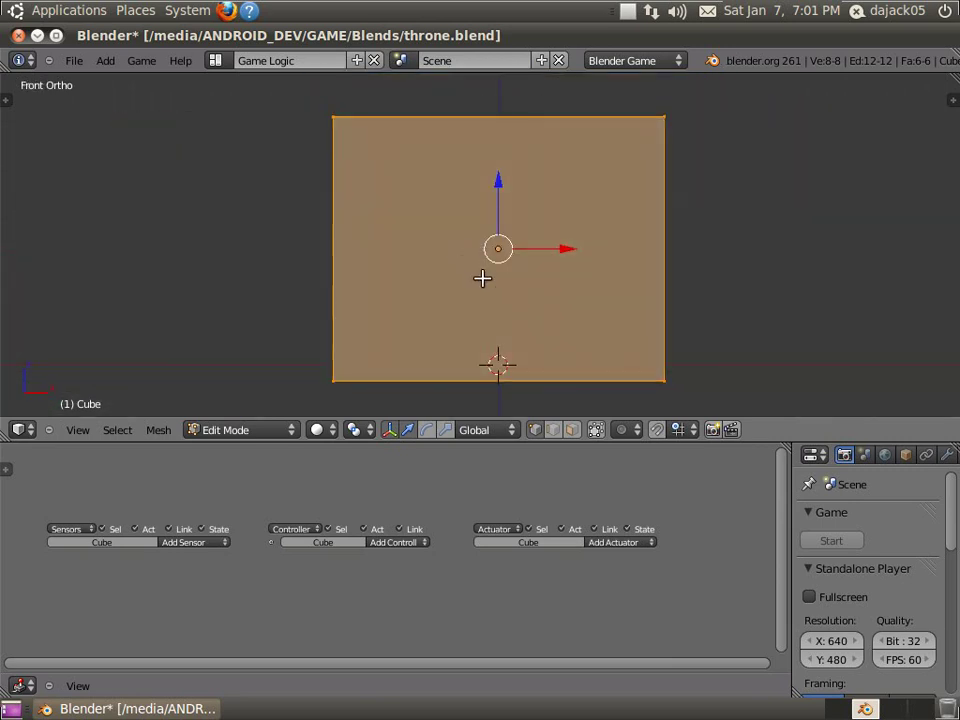
# Step: Move the whole mesh up until its base rests on the ground line, return to Object Mode and save the file
pyautogui.scroll(1, 490, 300)
pyautogui.scroll(-1, 501, 342)
pyautogui.scroll(-2, 448, 287)
pyautogui.press('a')
pyautogui.press('a')
pyautogui.press('g')
pyautogui.press('Escape')
pyautogui.press('Tab')
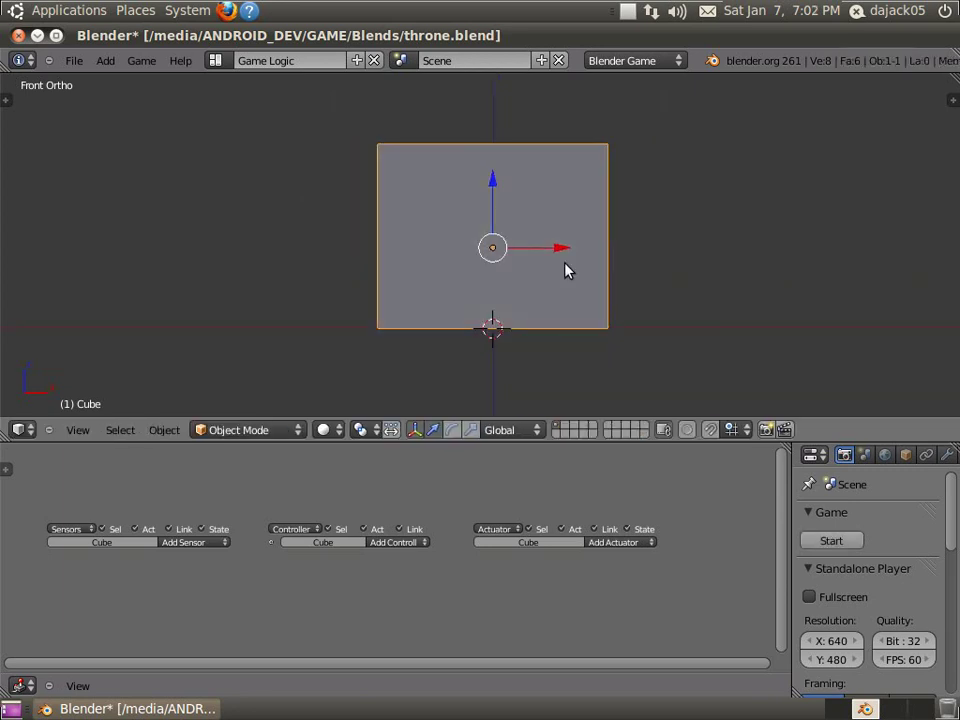
pyautogui.moveTo(568, 270)
pyautogui.mouseDown(button='middle')
pyautogui.moveTo(497, 287)
pyautogui.moveTo(545, 274)
pyautogui.moveTo(639, 272)
pyautogui.moveTo(437, 270)
pyautogui.moveTo(441, 259)
pyautogui.moveTo(407, 304)
pyautogui.moveTo(469, 238)
pyautogui.mouseUp(button='middle')
pyautogui.hotkey('ctrl', 's')
# Step: Select the box's four top vertices in Edit Mode and lower them 0.5 units along Z
pyautogui.press('z')
pyautogui.press('Tab')
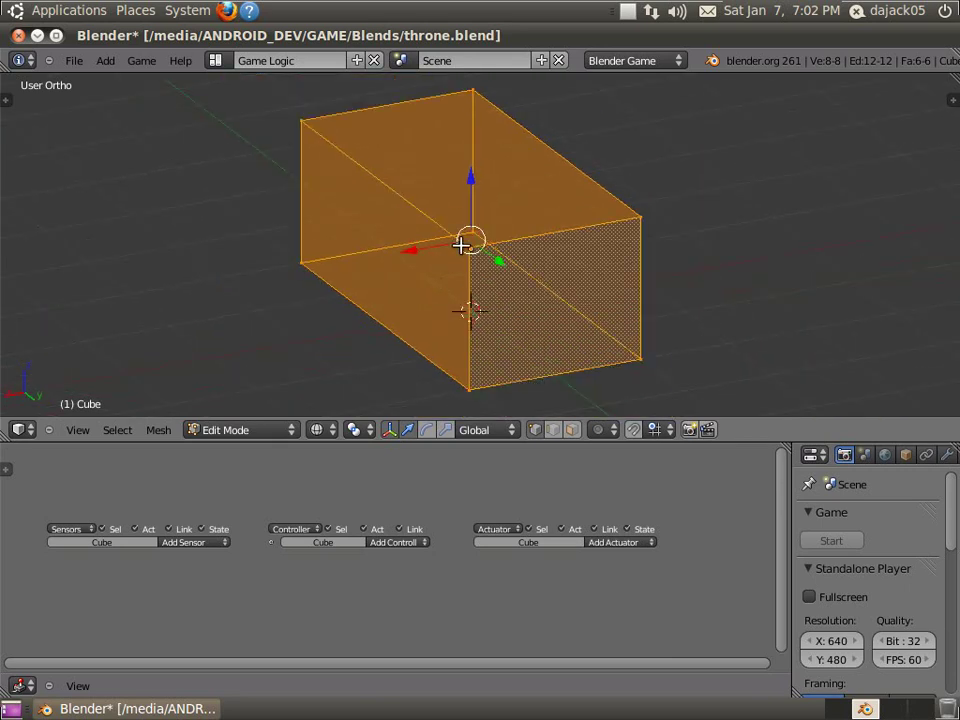
pyautogui.rightClick(469, 242)
pyautogui.keyDown('shift'); pyautogui.rightClick(638, 212); pyautogui.keyUp('shift')
pyautogui.keyDown('shift'); pyautogui.rightClick(461, 101); pyautogui.keyUp('shift')
pyautogui.keyDown('shift'); pyautogui.rightClick(356, 118); pyautogui.keyUp('shift')
pyautogui.press('z')
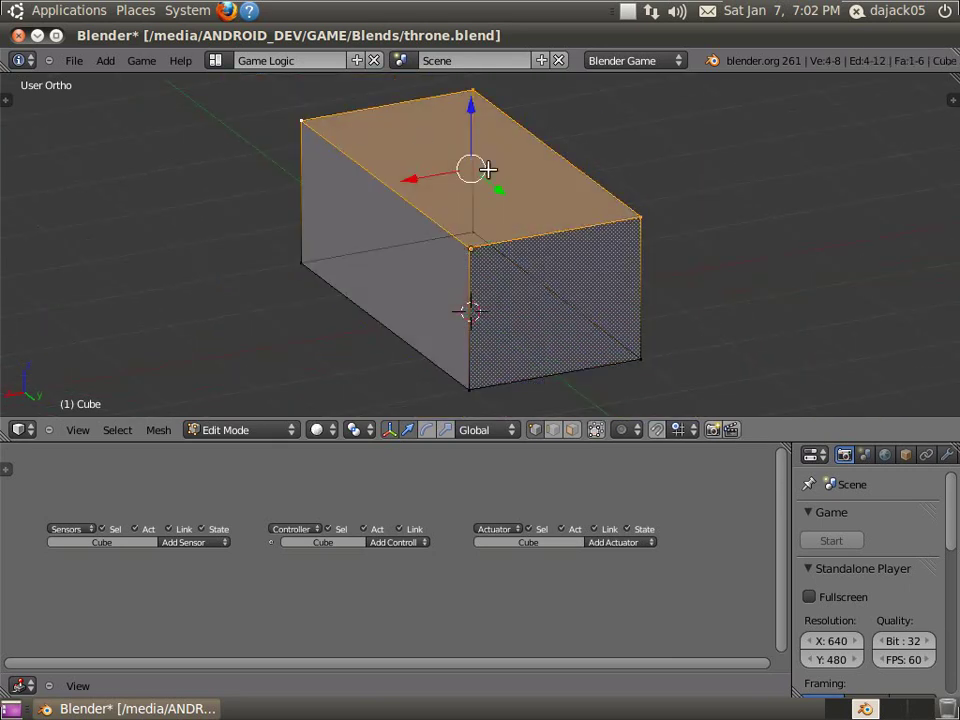
pyautogui.press('KP_1')
pyautogui.scroll(2, 595, 245)
pyautogui.press('g')
pyautogui.press('z')
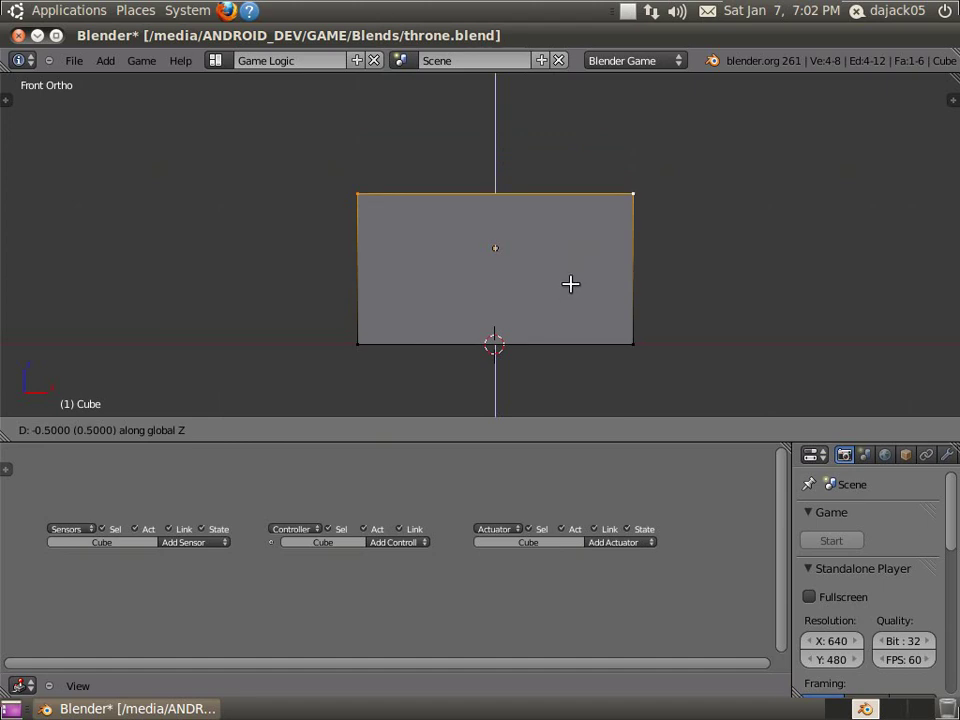
pyautogui.click(571, 270)
pyautogui.press('g')
pyautogui.press('z')
pyautogui.click(574, 251)
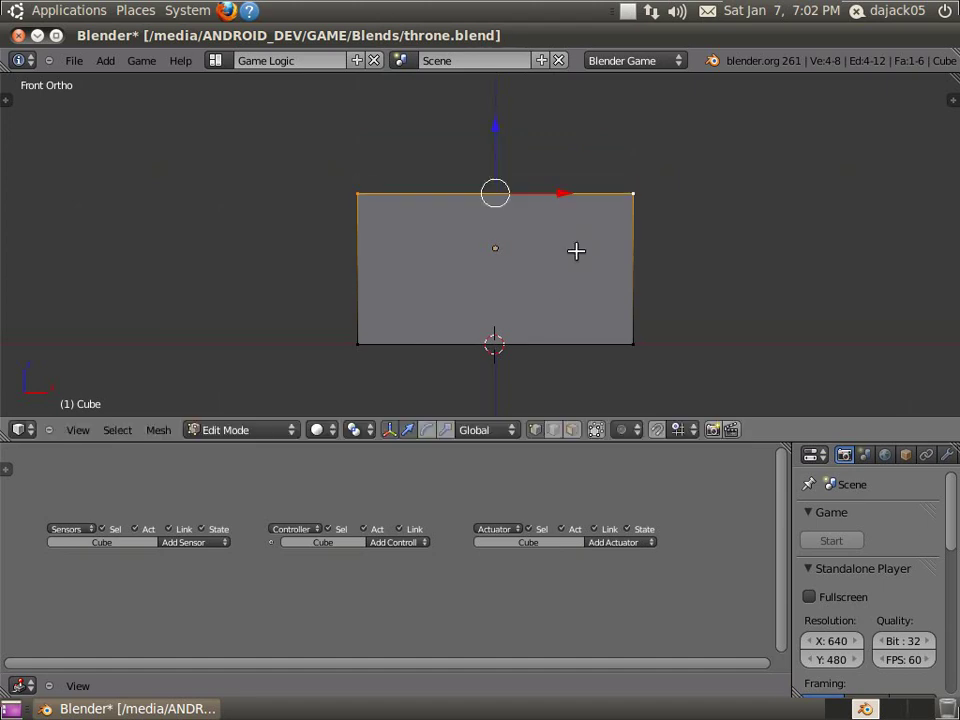
# Step: Return to Object Mode and save the lowered box over throne.blend
pyautogui.press('Tab')
pyautogui.moveTo(574, 251); pyautogui.dragTo(506, 306, button='middle')
pyautogui.hotkey('ctrl', 's')
pyautogui.click(506, 304)
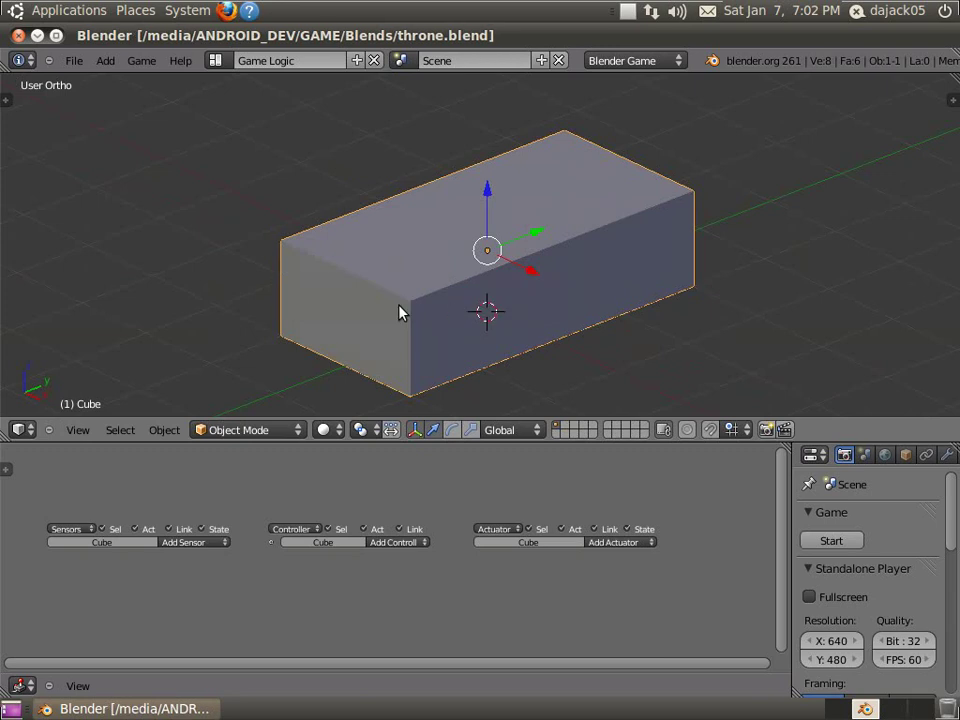
pyautogui.moveTo(401, 313); pyautogui.dragTo(434, 318, button='middle')
pyautogui.hotkey('ctrl', 's')
pyautogui.click(497, 313)
# Step: Link the Camera and Player objects from Player.blend into the throne scene
pyautogui.moveTo(381, 294); pyautogui.dragTo(643, 287, button='middle')
pyautogui.scroll(-6, 602, 274)
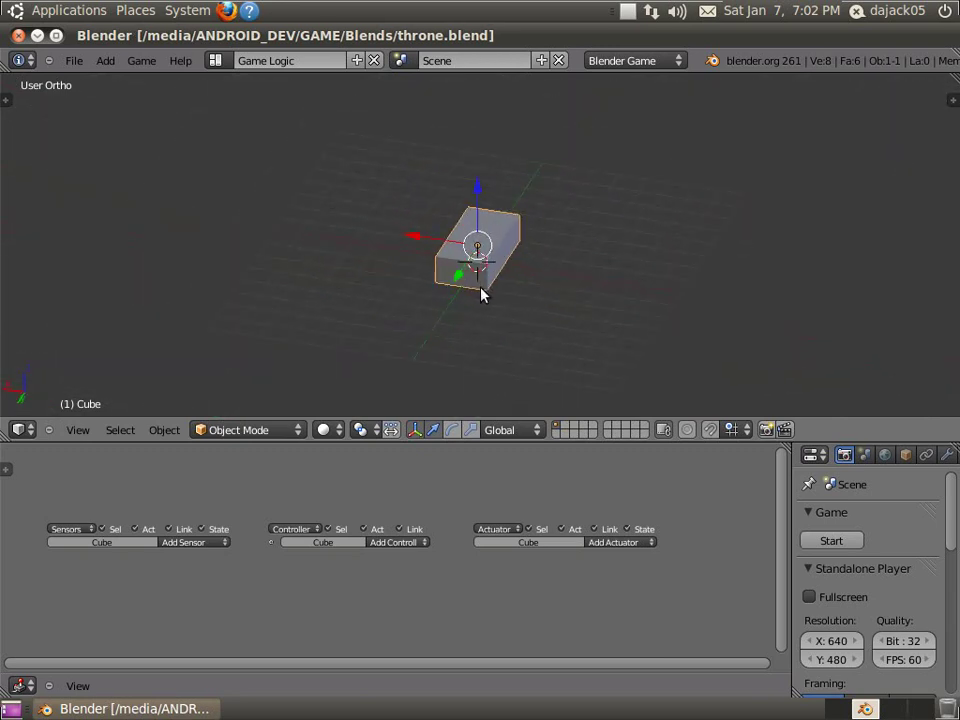
pyautogui.scroll(2, 483, 273)
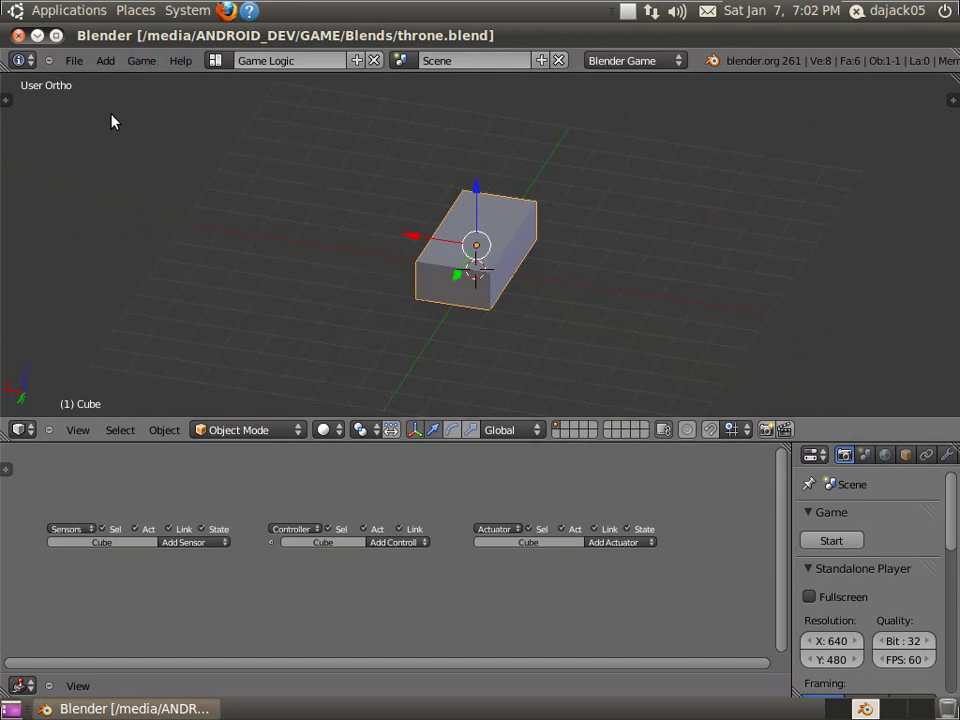
pyautogui.click(72, 60)
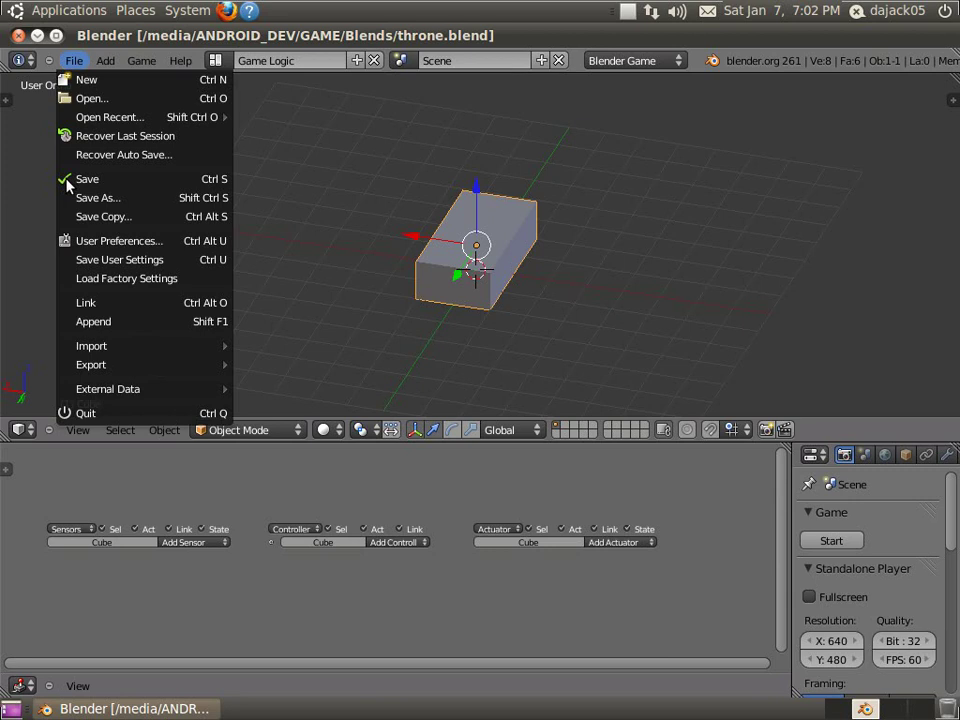
pyautogui.click(100, 303)
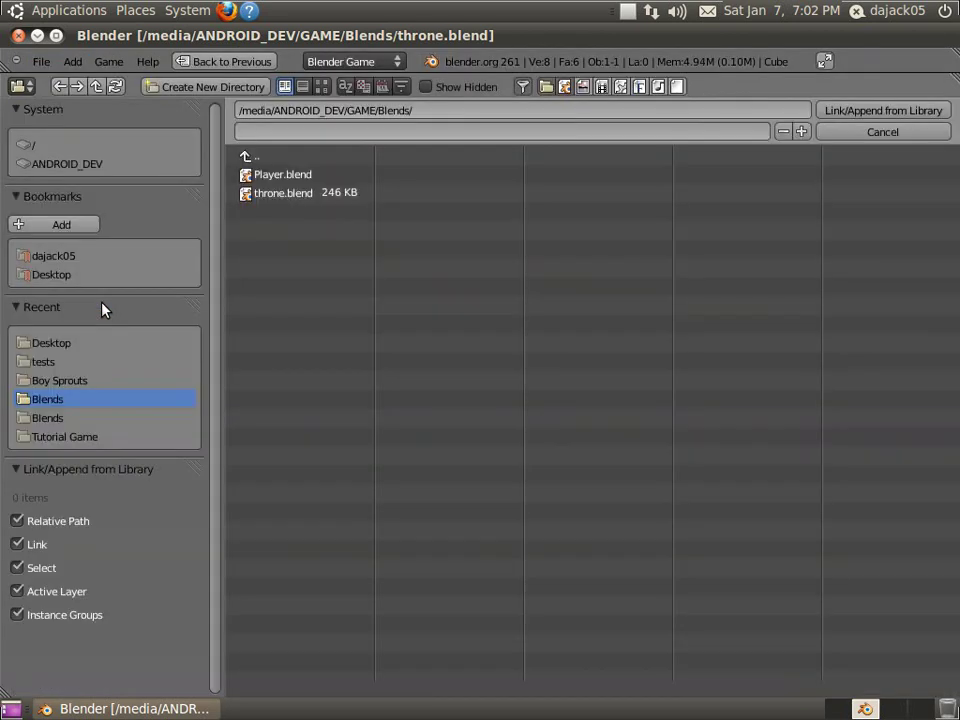
pyautogui.click(296, 175)
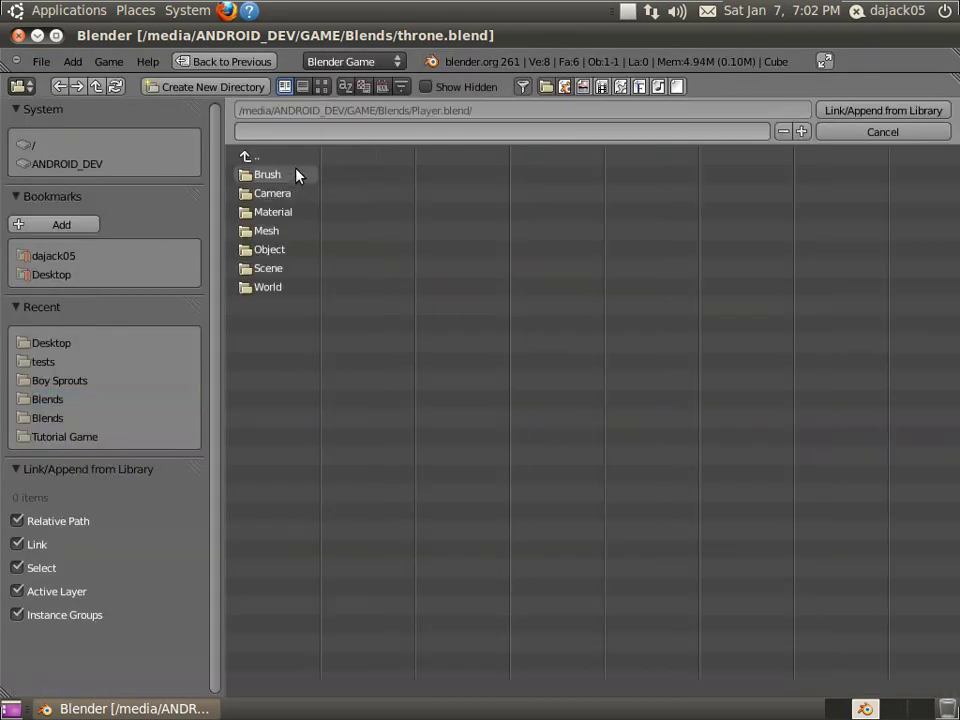
pyautogui.click(297, 252)
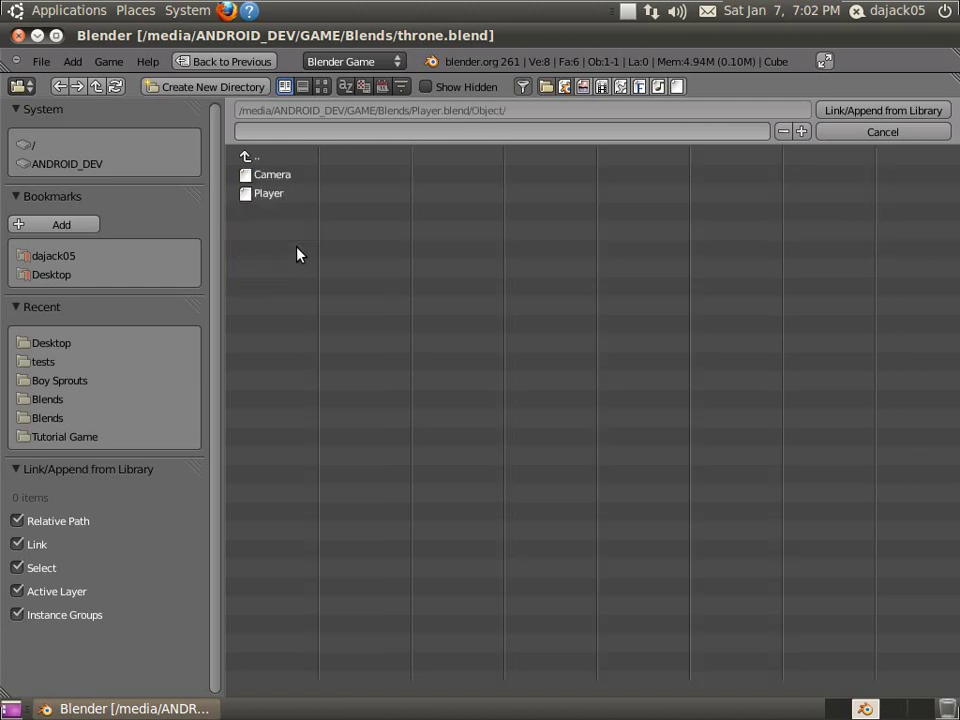
pyautogui.click(285, 192)
pyautogui.keyDown('shift'); pyautogui.click(281, 177); pyautogui.keyUp('shift')
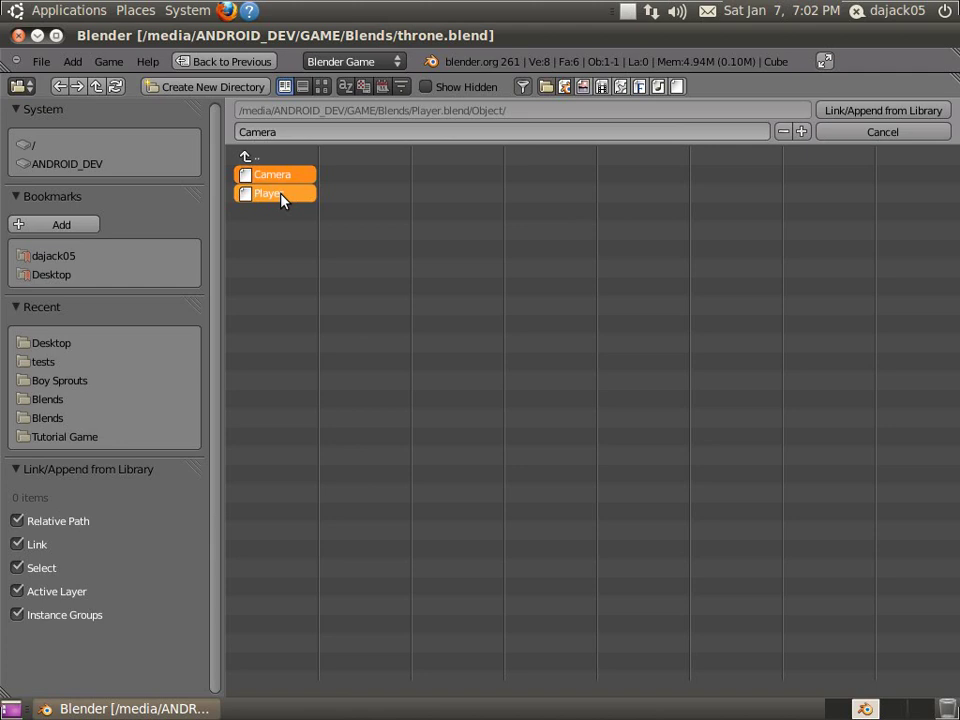
pyautogui.press('a')
pyautogui.click(281, 192)
pyautogui.press('a')
pyautogui.press('a')
pyautogui.click(893, 112)
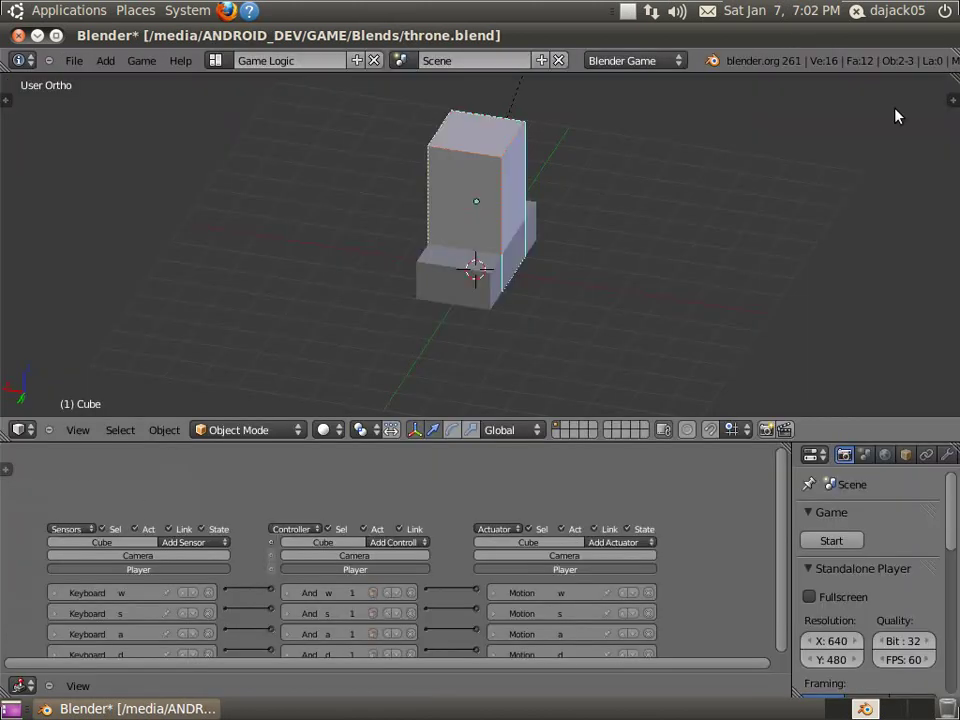
# Step: Try to move the linked player box and select the linked camera
pyautogui.moveTo(587, 224); pyautogui.dragTo(381, 238, button='middle')
pyautogui.scroll(-3, 381, 238)
pyautogui.rightClick(489, 215)
pyautogui.moveTo(494, 308); pyautogui.dragTo(521, 272, button='middle')
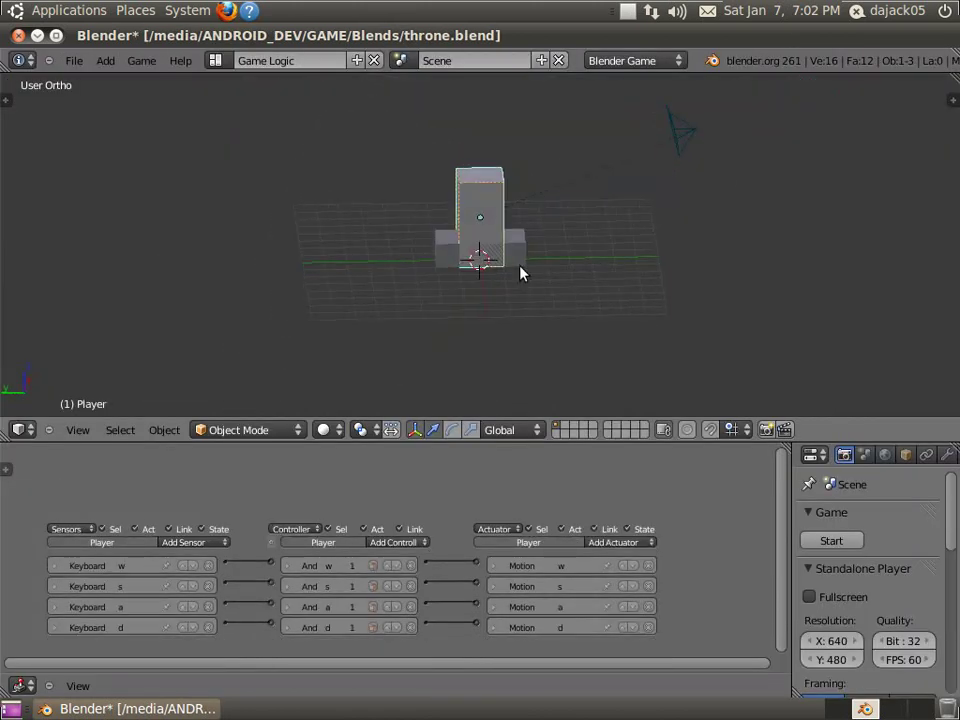
pyautogui.press('g')
pyautogui.click(402, 341)
pyautogui.rightClick(683, 133)
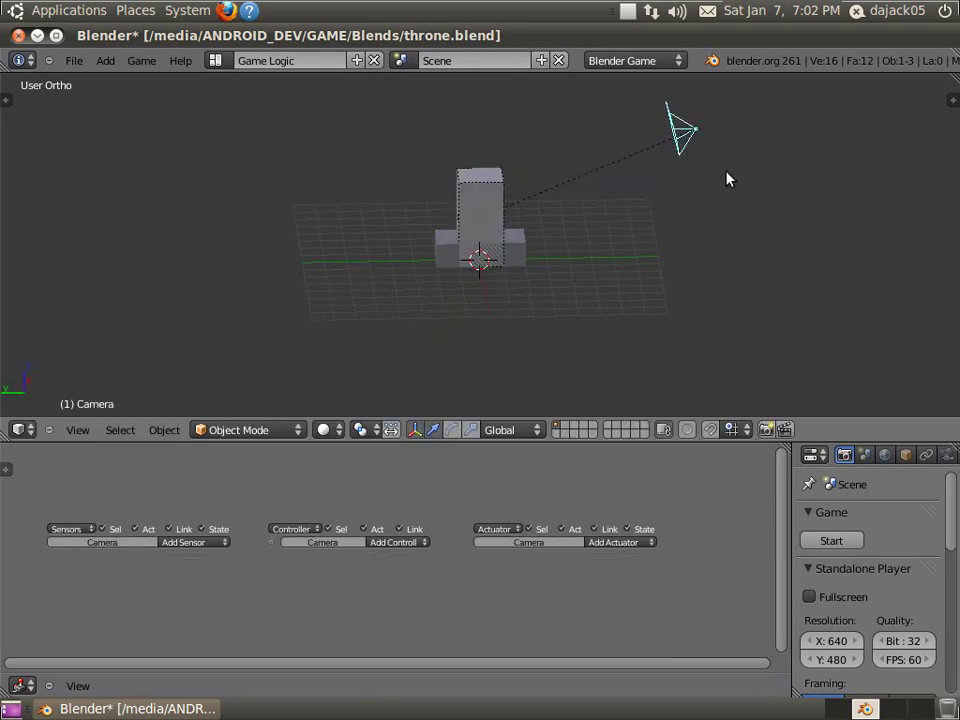
# Step: Look through the linked camera and test-run the game with the throne scene
pyautogui.moveTo(729, 178); pyautogui.dragTo(688, 297, button='middle')
pyautogui.press('KP_0')
pyautogui.press('KP_0')
pyautogui.press('KP_0')
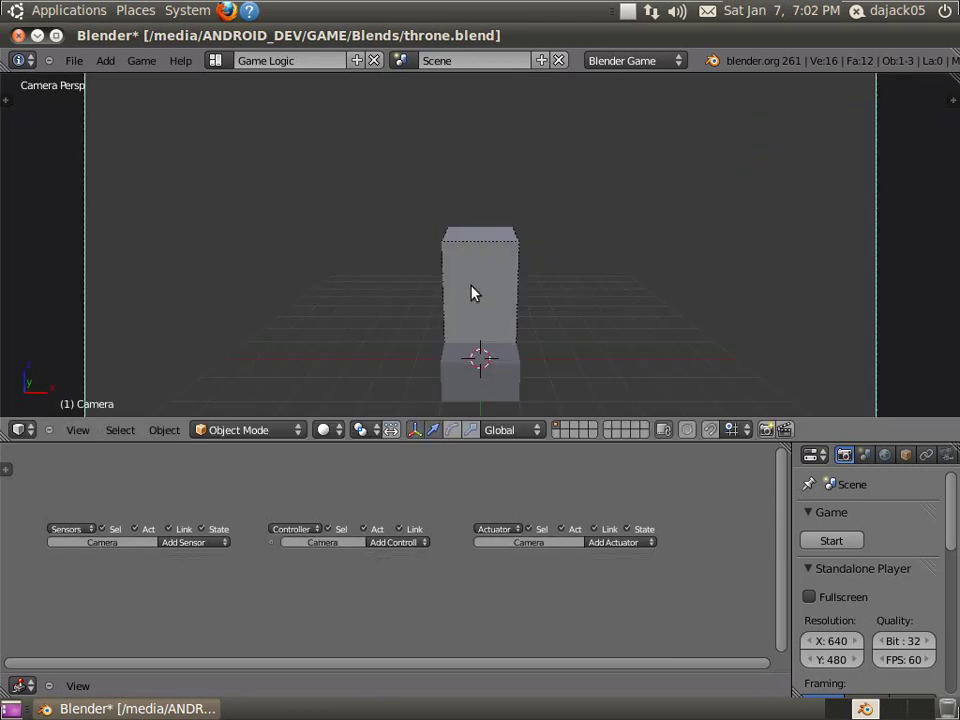
pyautogui.scroll(-3, 471, 291)
pyautogui.press('Home')
pyautogui.press('p')
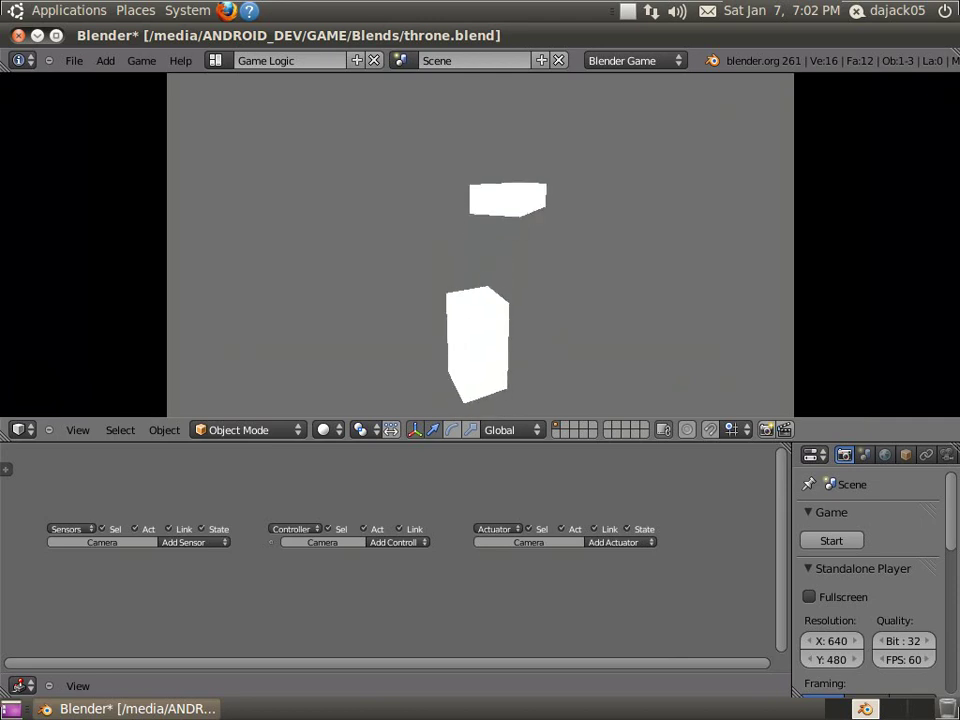
pyautogui.press('Escape')
# Step: Select the base box in the side view and set the pivot point to 3D Cursor
pyautogui.rightClick(481, 347)
pyautogui.press('KP_1')
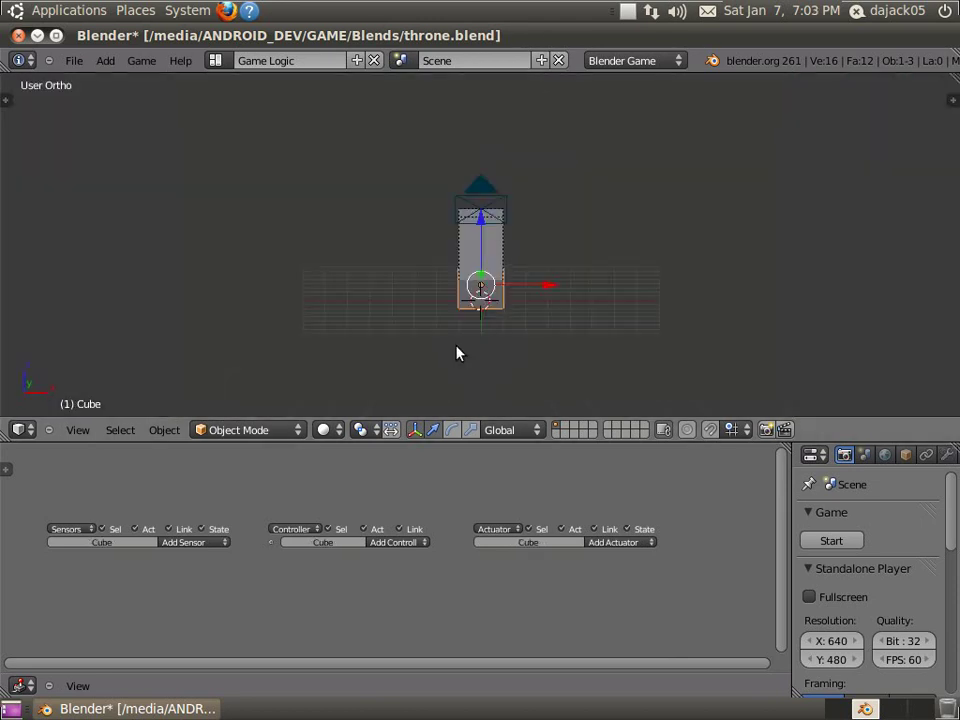
pyautogui.press('KP_3')
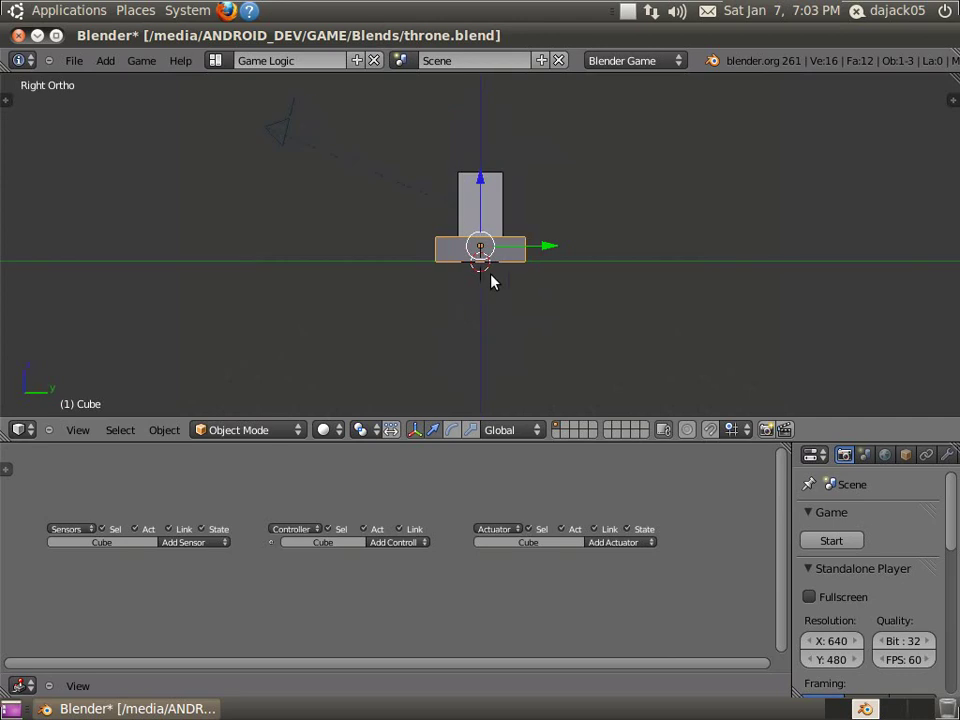
pyautogui.scroll(5, 505, 290)
pyautogui.scroll(3, 491, 231)
pyautogui.scroll(-6, 495, 276)
pyautogui.press('s')
pyautogui.rightClick(580, 318)
pyautogui.scroll(2, 503, 275)
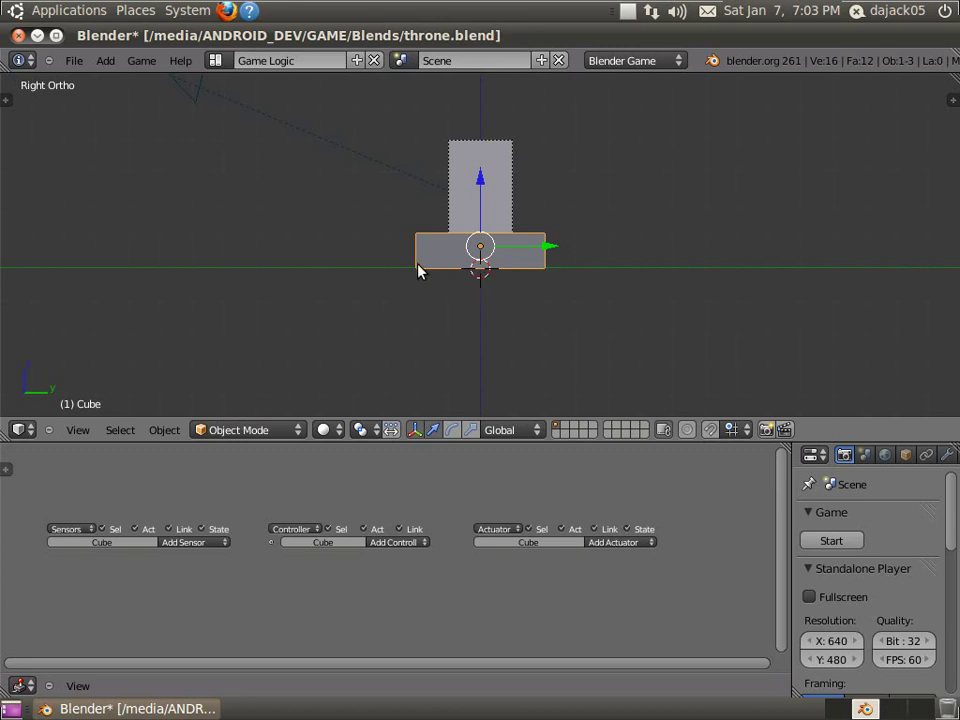
pyautogui.moveTo(593, 288); pyautogui.dragTo(378, 245, button='middle')
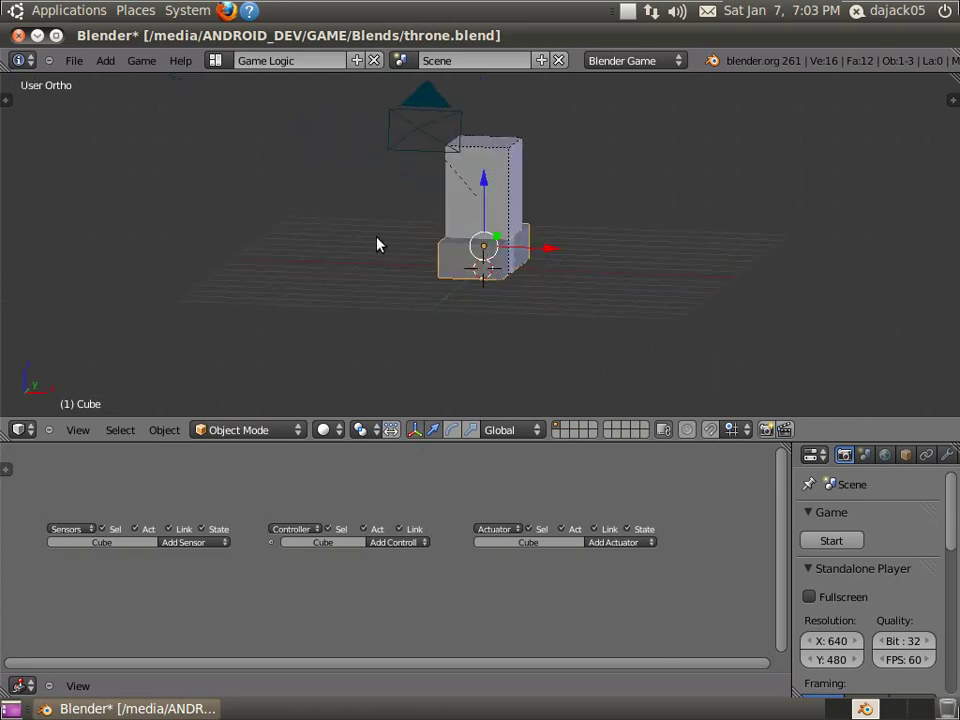
pyautogui.press('KP_3')
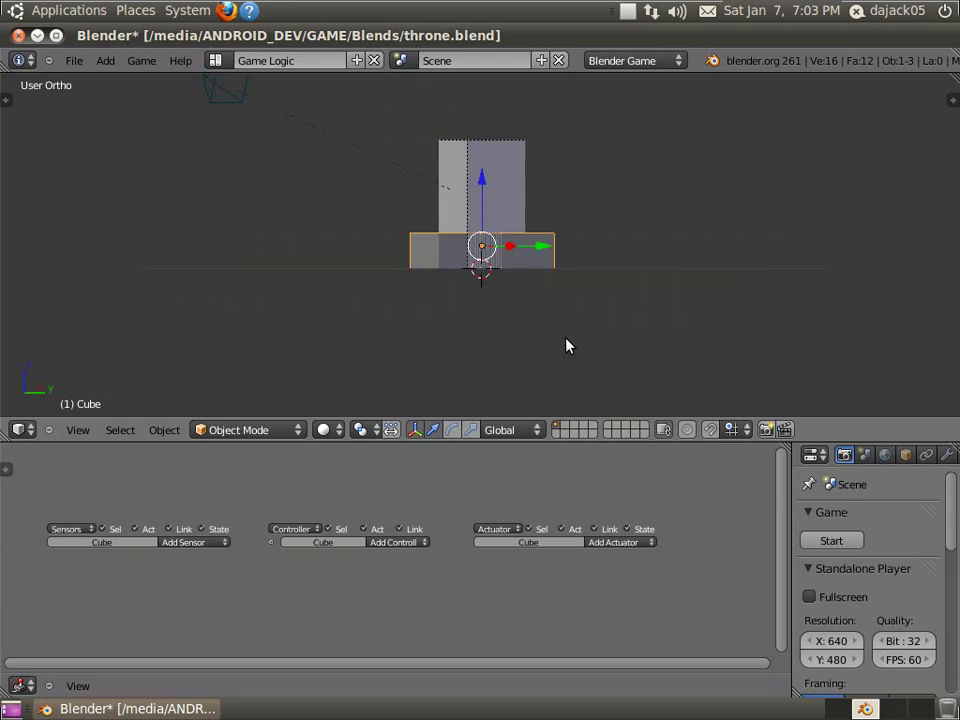
pyautogui.click(366, 432)
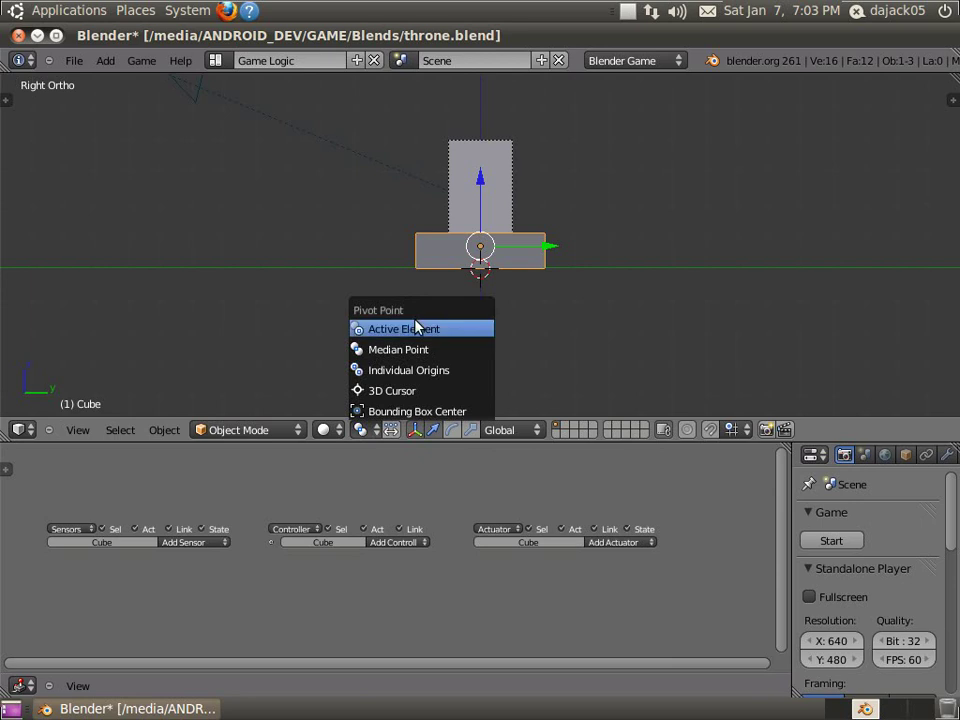
pyautogui.click(426, 388)
pyautogui.press('r')
pyautogui.press('r')
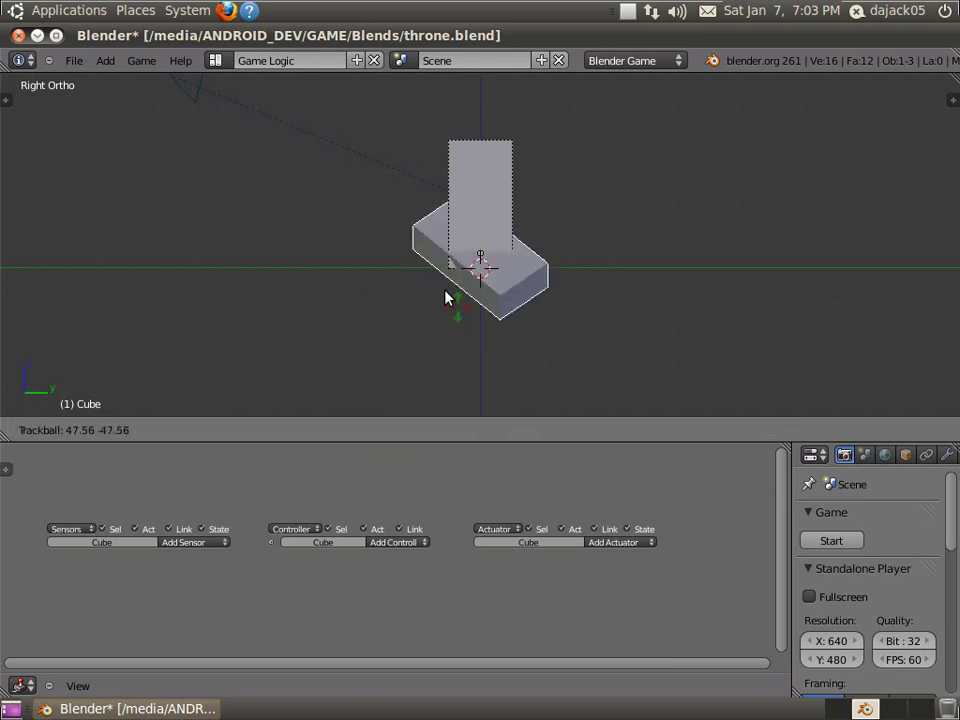
pyautogui.press('Escape')
pyautogui.click(600, 161)
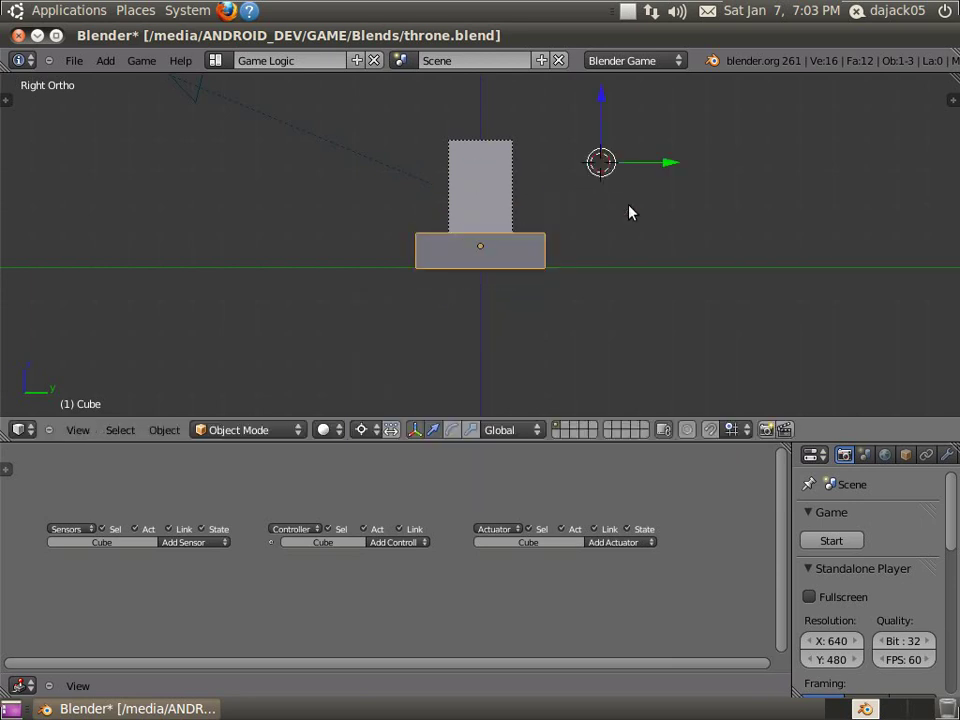
pyautogui.press('r')
pyautogui.press('Escape')
pyautogui.press('s')
pyautogui.press('Escape')
pyautogui.hotkey('shift', 'c')
pyautogui.scroll(1, 604, 342)
pyautogui.keyDown('shift'); pyautogui.moveTo(604, 342); pyautogui.dragTo(389, 223, button='middle'); pyautogui.keyUp('shift')
pyautogui.scroll(3, 467, 302)
pyautogui.keyDown('shift'); pyautogui.moveTo(467, 302); pyautogui.dragTo(561, 366, button='middle'); pyautogui.keyUp('shift')
pyautogui.press('s')
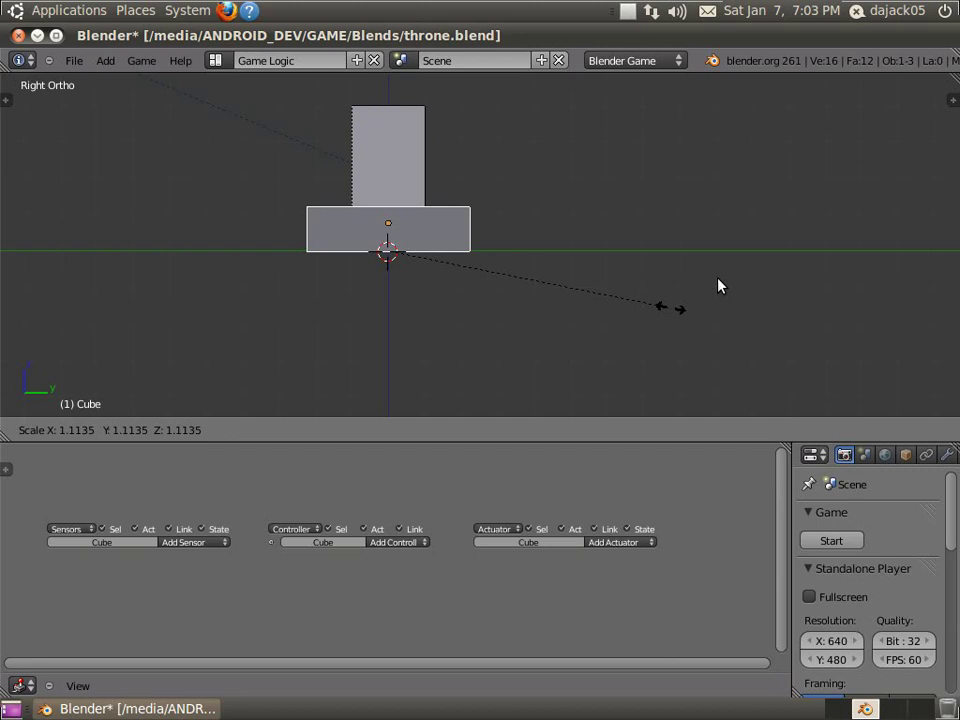
pyautogui.press('Escape')
# Step: Scale the base box by 10 about the 3D cursor at the scene origin
pyautogui.scroll(-2, 587, 214)
pyautogui.keyDown('shift'); pyautogui.moveTo(435, 235); pyautogui.dragTo(473, 311, button='middle'); pyautogui.keyUp('shift')
pyautogui.scroll(-2, 474, 318)
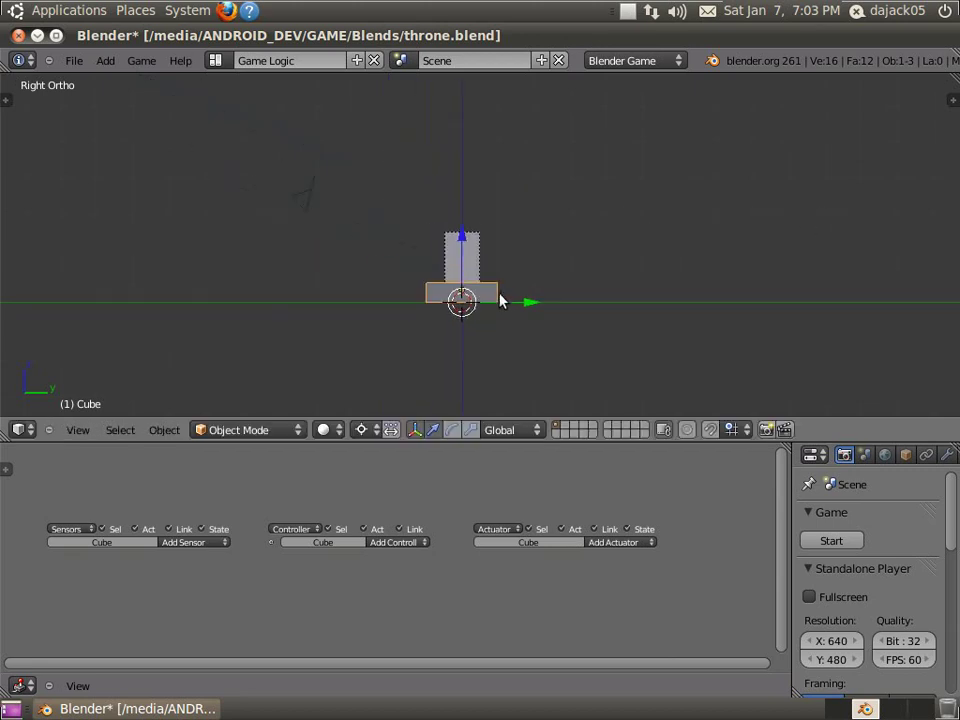
pyautogui.write('s10')
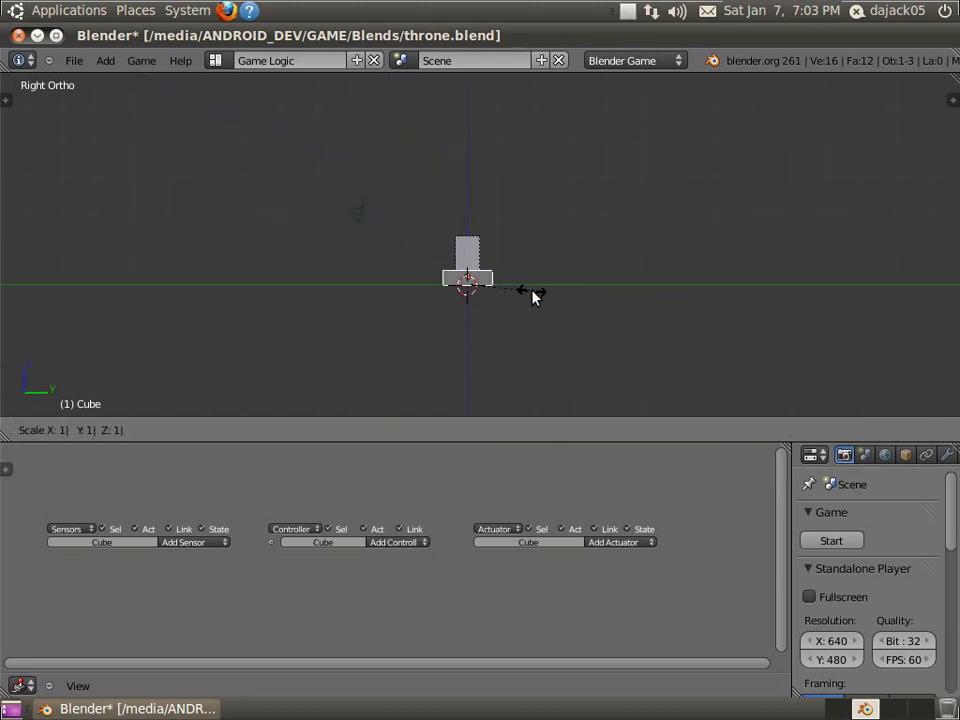
pyautogui.press('Return')
# Step: Inspect the enlarged box in wireframe from outside and through the camera, and test-run the game
pyautogui.press('z')
pyautogui.moveTo(405, 272); pyautogui.dragTo(420, 302, button='middle')
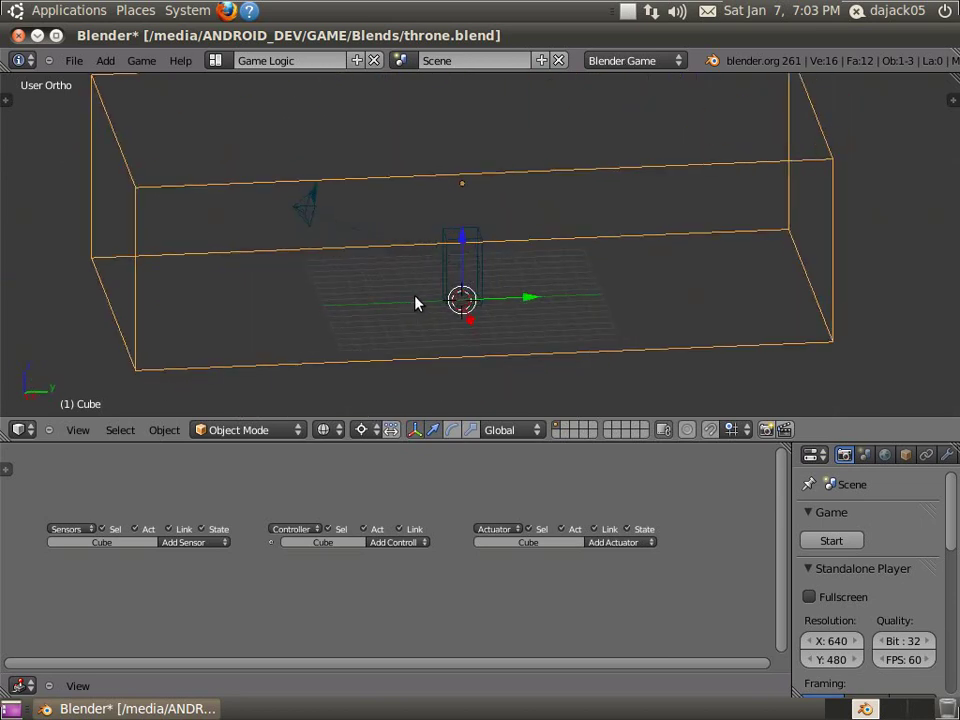
pyautogui.press('KP_0')
pyautogui.press('z')
pyautogui.hotkey('alt', 'z')
pyautogui.press('z')
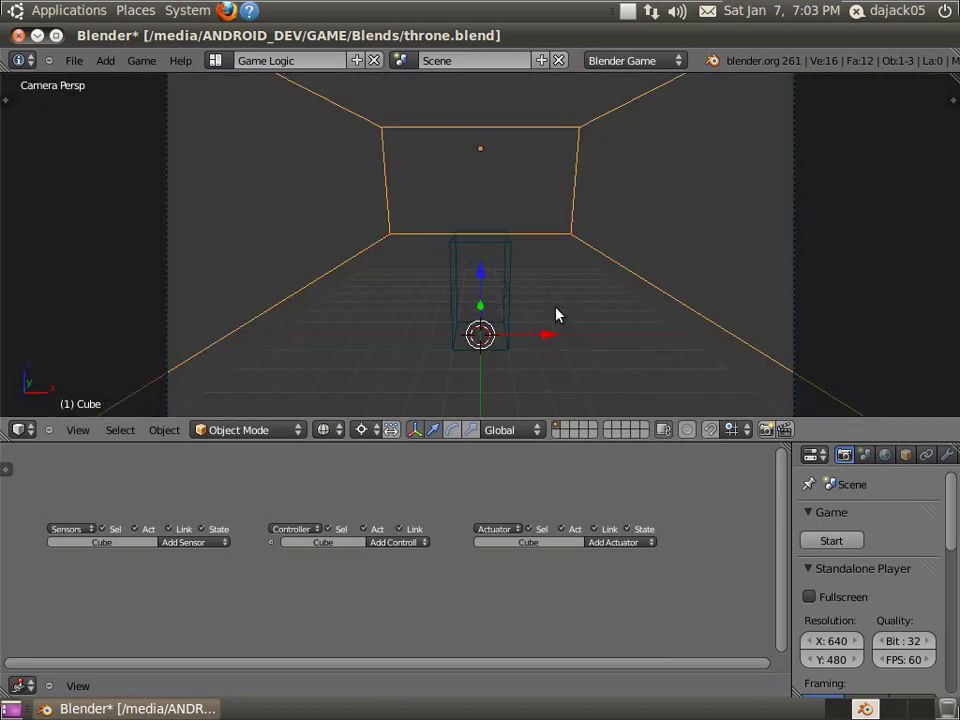
pyautogui.press('p')
pyautogui.press('Escape')
# Step: Select all of the box's faces in Edit Mode, flip their normals and test-run the game
pyautogui.press('Tab')
pyautogui.press('a')
pyautogui.press('w')
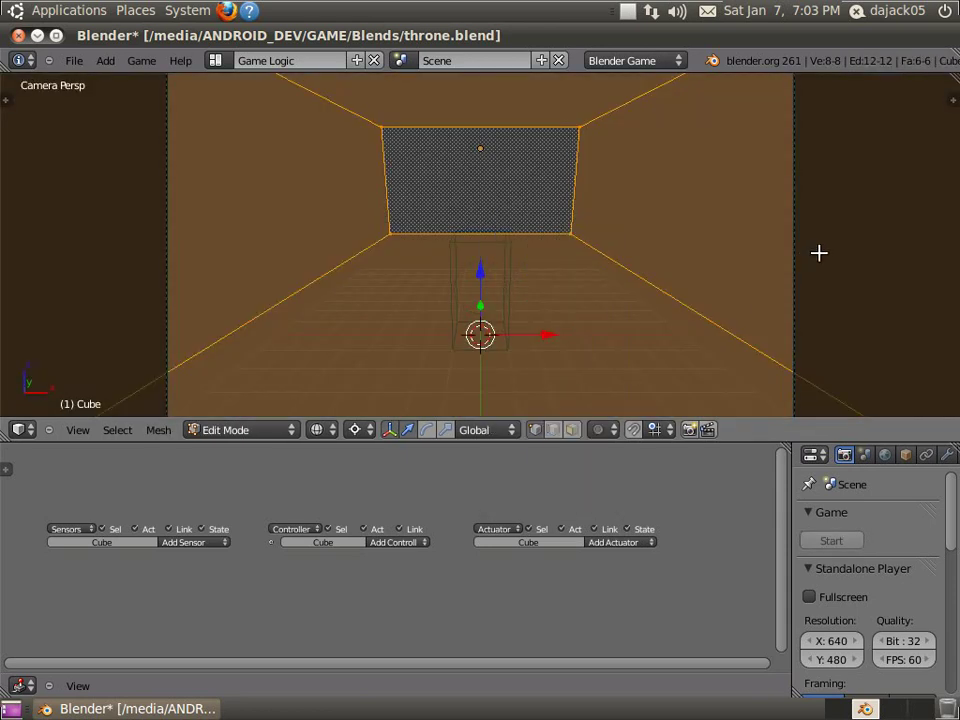
pyautogui.press('Tab')
pyautogui.press('p')
pyautogui.press('Escape')
pyautogui.press('Tab')
pyautogui.press('w')
pyautogui.click(686, 378)
pyautogui.press('Tab')
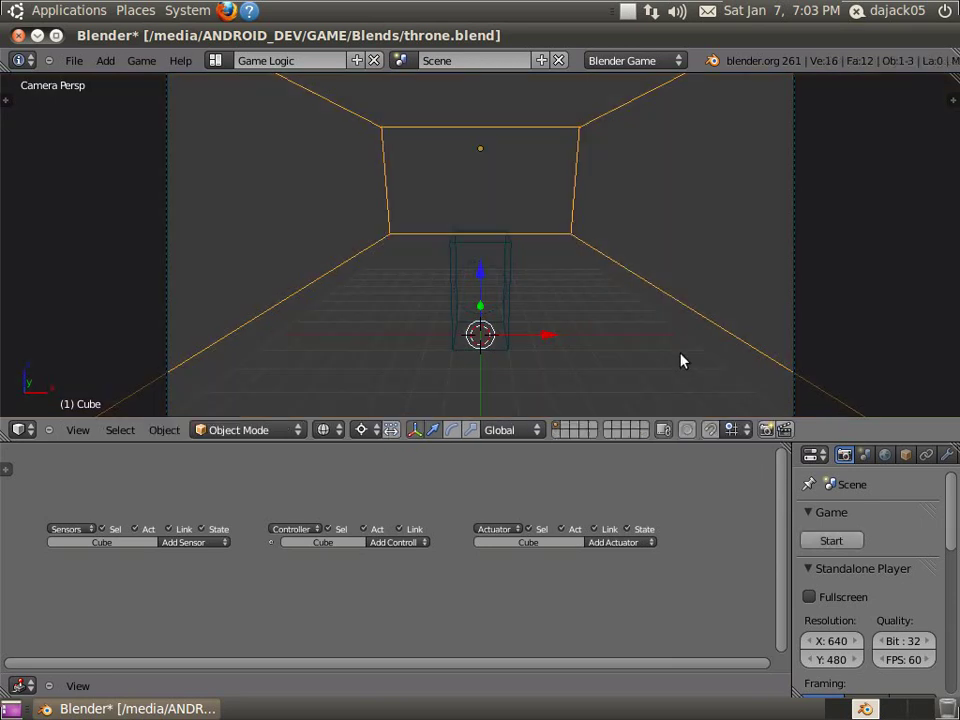
pyautogui.press('p')
pyautogui.press('Escape')
# Step: Reverse the box's face normals again and examine the box from outside in solid shading
pyautogui.press('KP_0')
pyautogui.press('z')
pyautogui.scroll(-2, 501, 261)
pyautogui.hotkey('alt', 'z')
pyautogui.keyDown('shift'); pyautogui.moveTo(484, 278); pyautogui.dragTo(565, 256, button='middle'); pyautogui.keyUp('shift')
pyautogui.press('z')
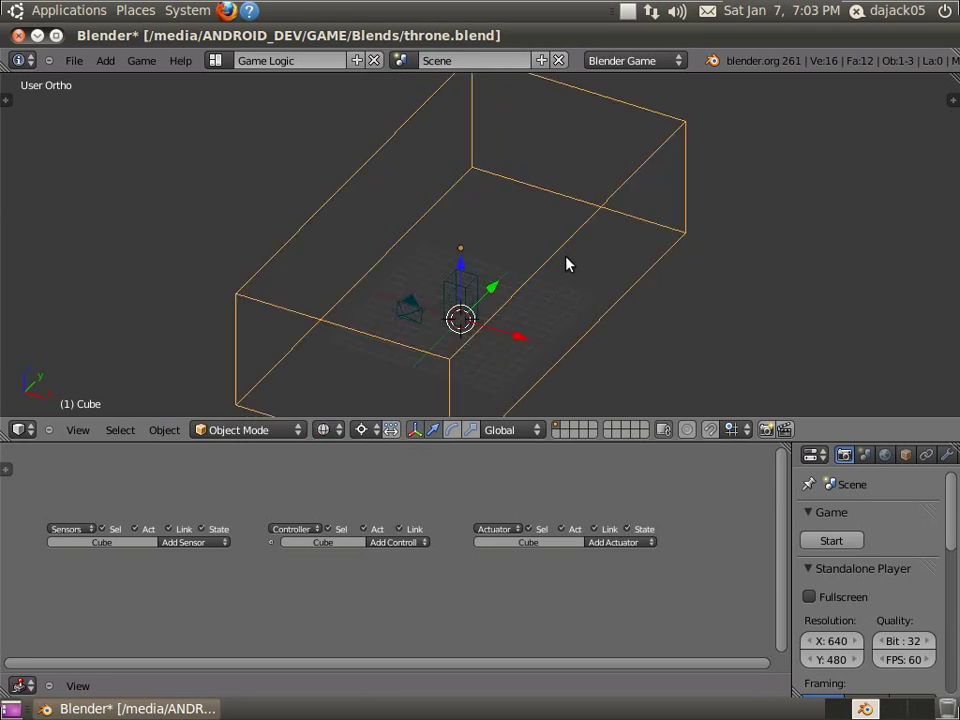
pyautogui.scroll(-1, 565, 257)
pyautogui.press('Tab')
pyautogui.press('w')
pyautogui.click(565, 263)
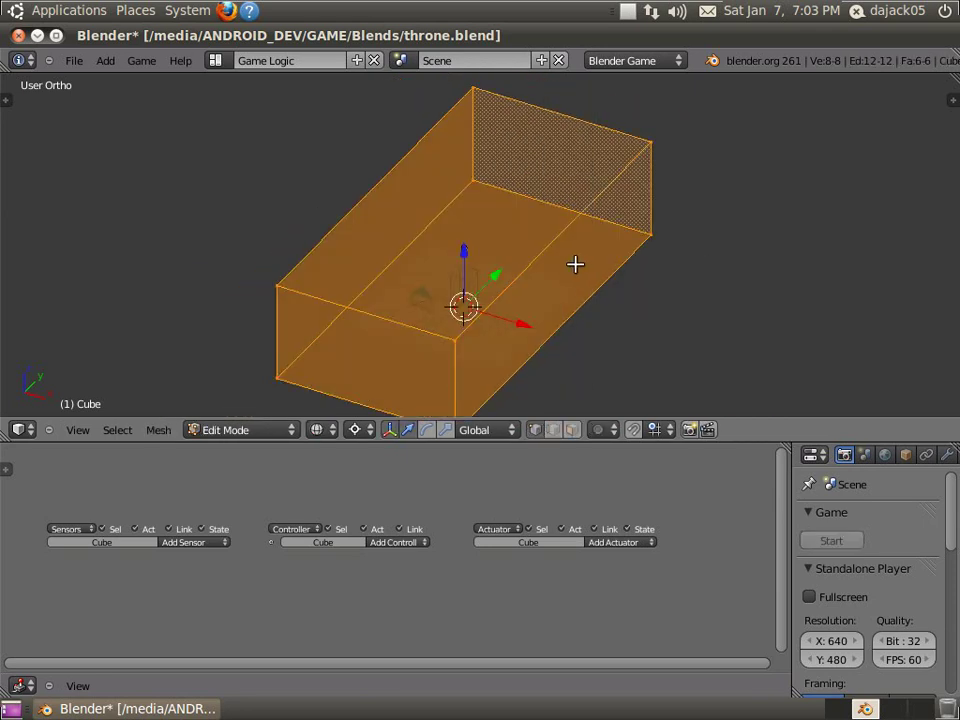
pyautogui.press('Tab')
pyautogui.press('z')
pyautogui.moveTo(471, 279); pyautogui.dragTo(321, 178, button='middle')
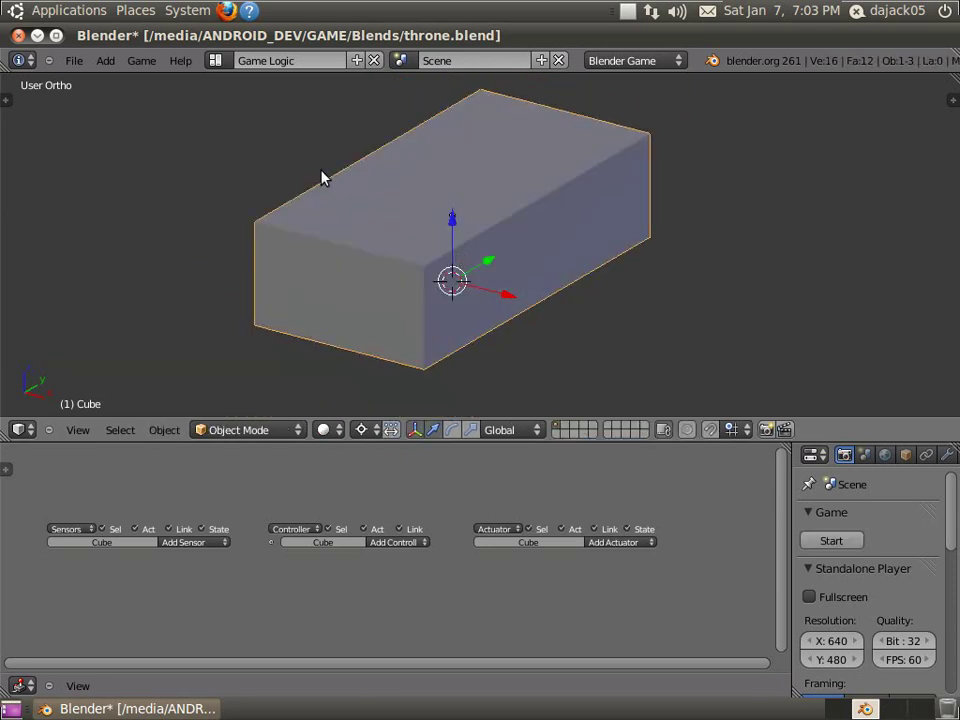
pyautogui.moveTo(418, 291); pyautogui.dragTo(459, 223, button='middle')
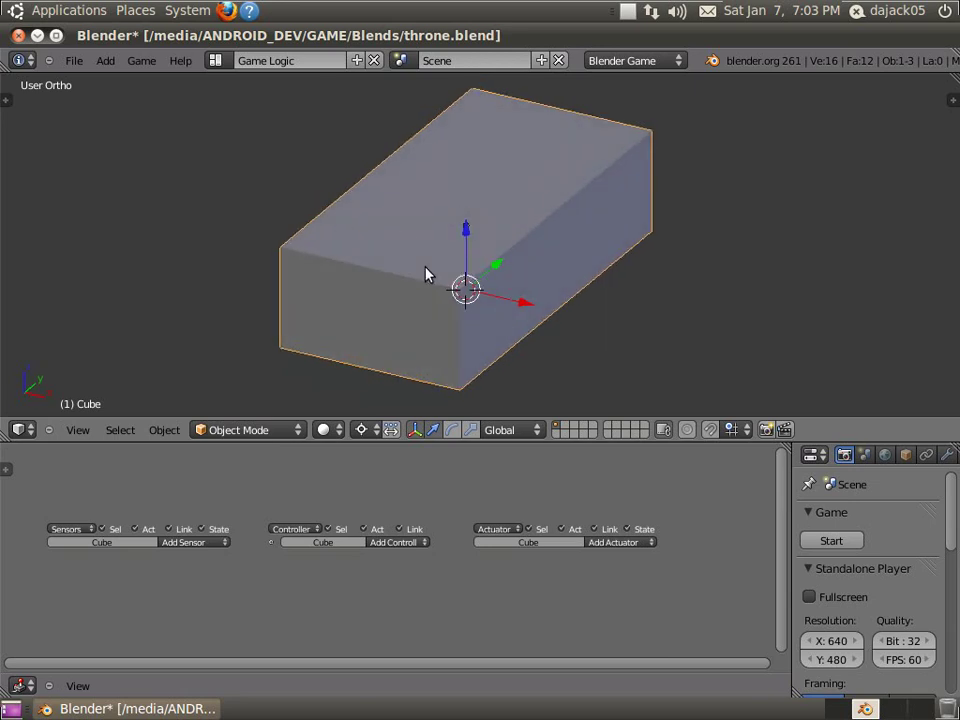
pyautogui.moveTo(425, 267); pyautogui.dragTo(456, 267, button='middle')
pyautogui.scroll(1, 456, 267)
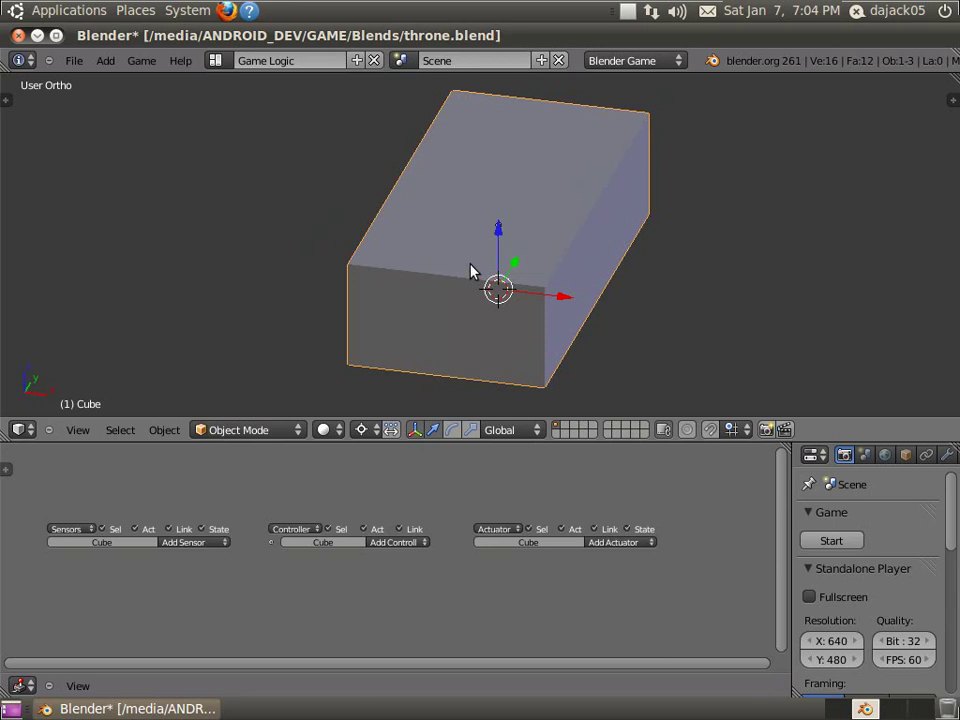
# Step: Flip the box's normals once more and check its interior through the camera in Object Mode
pyautogui.press('Tab')
pyautogui.press('w')
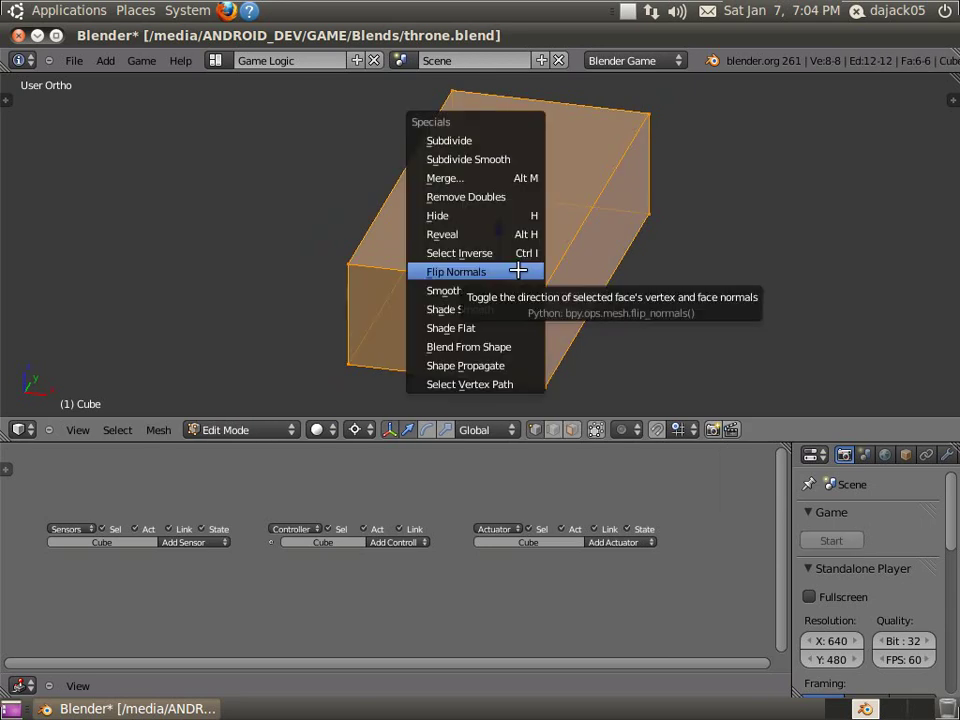
pyautogui.click(518, 270)
pyautogui.moveTo(512, 266); pyautogui.dragTo(488, 252, button='middle')
pyautogui.press('KP_0')
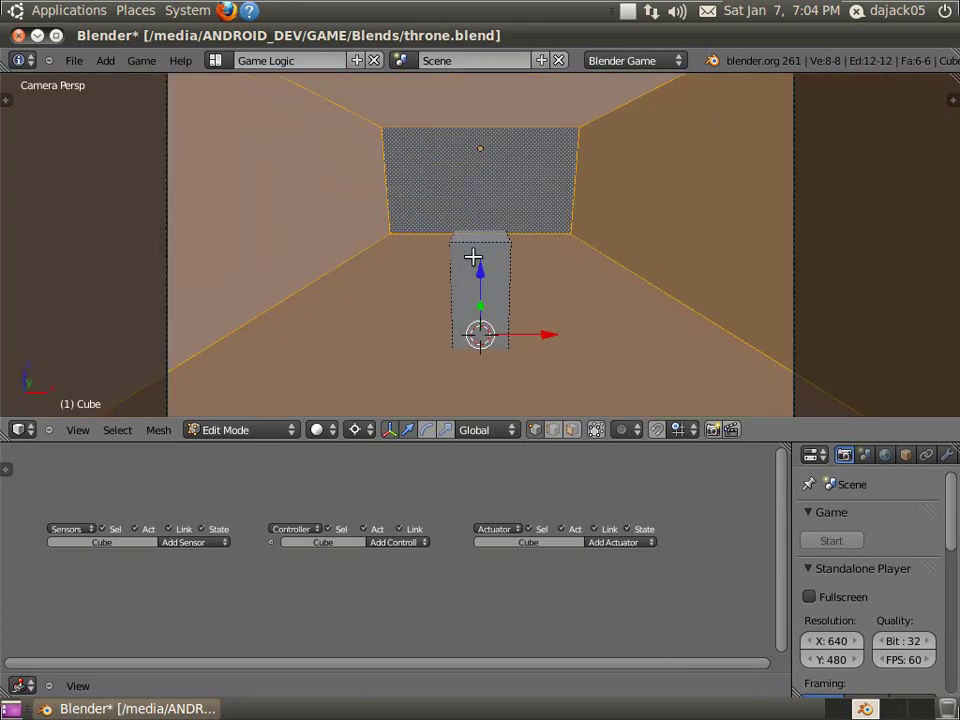
pyautogui.press('Tab')
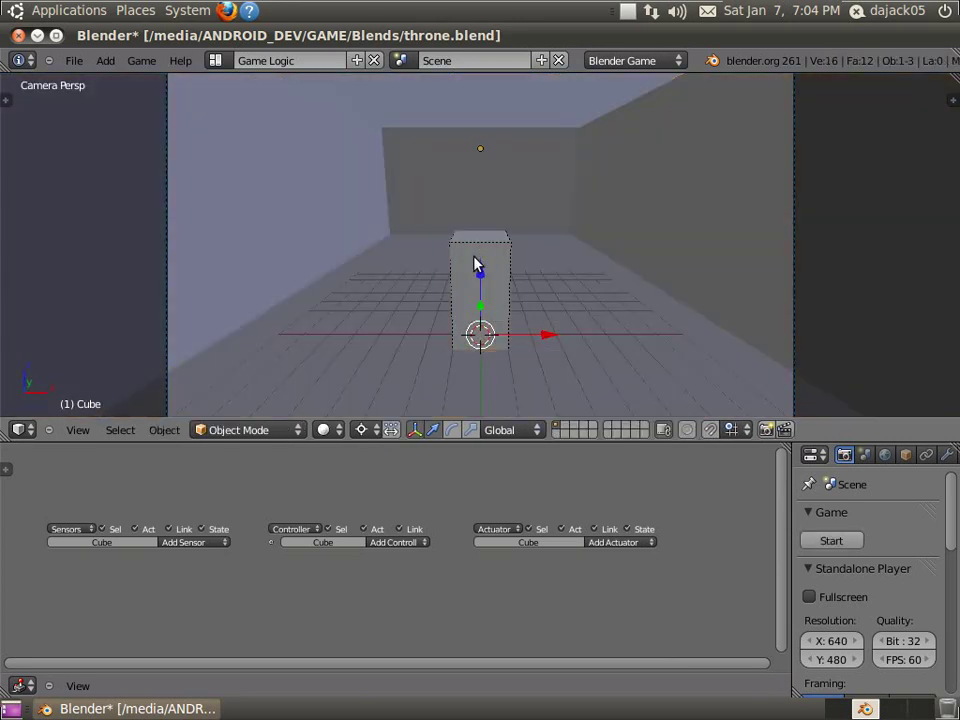
pyautogui.press('Tab')
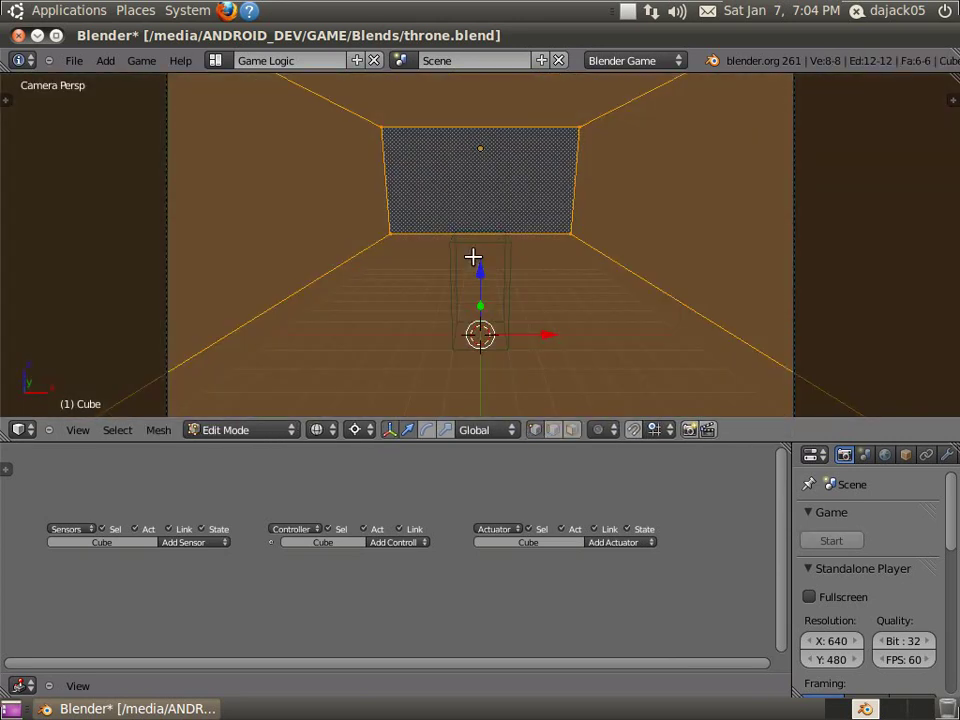
pyautogui.press('Tab')
pyautogui.press('z')
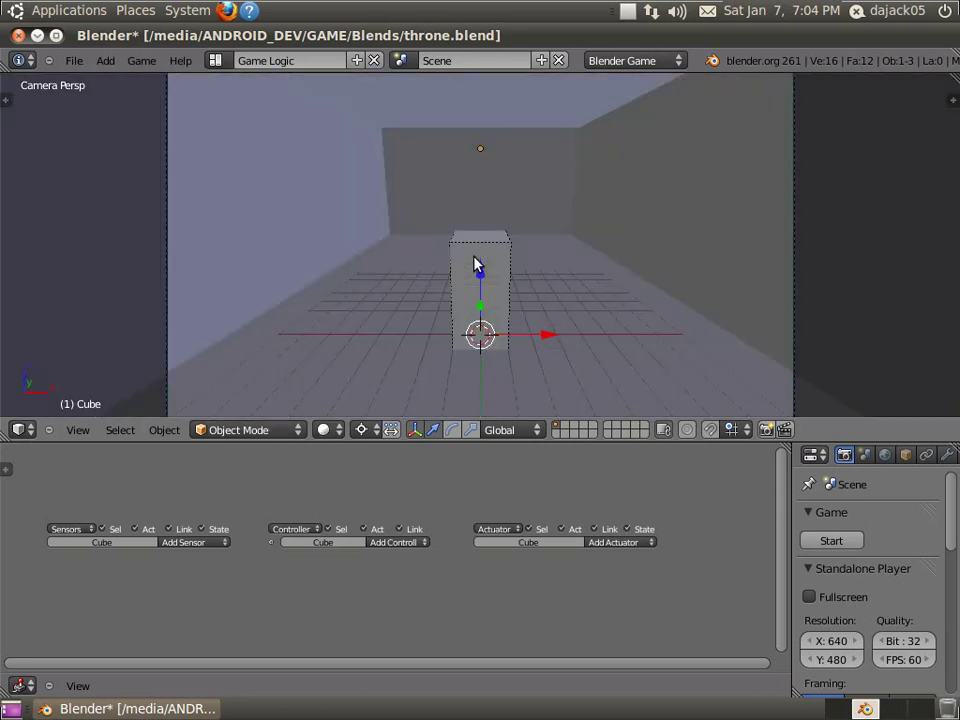
# Step: Add a Point lamp at the 3D cursor and raise it along Z above the player box
pyautogui.hotkey('ctrl', 'a')
pyautogui.hotkey('shift', 'a')
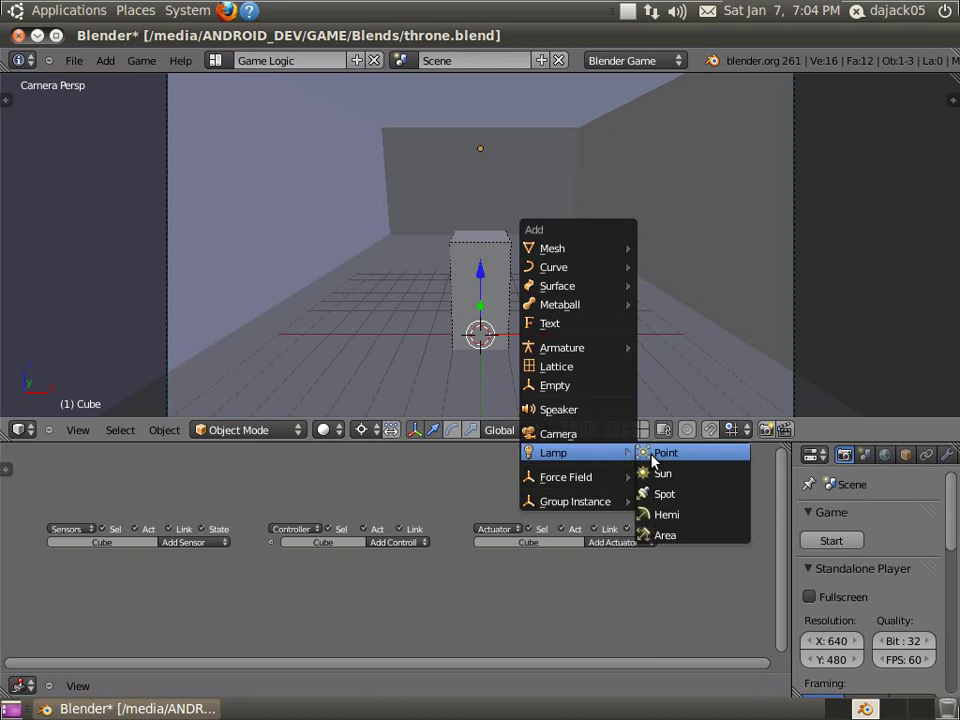
pyautogui.click(652, 453)
pyautogui.press('g')
pyautogui.press('z')
pyautogui.click(555, 174)
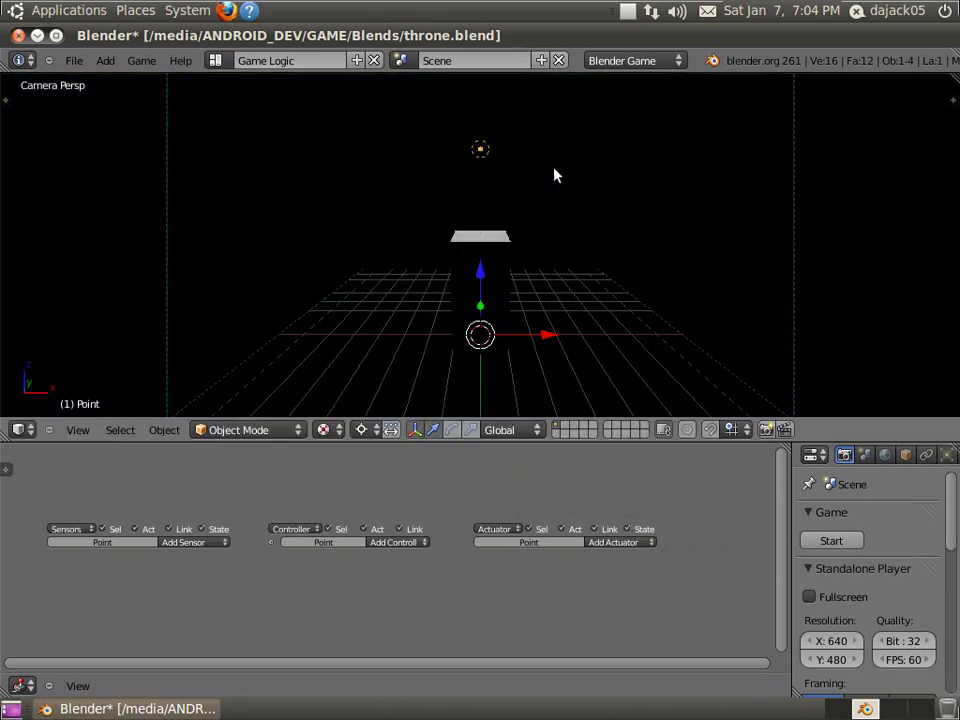
# Step: Select the large box in textured shading and save the scene over throne.blend
pyautogui.rightClick(642, 243)
pyautogui.press('z')
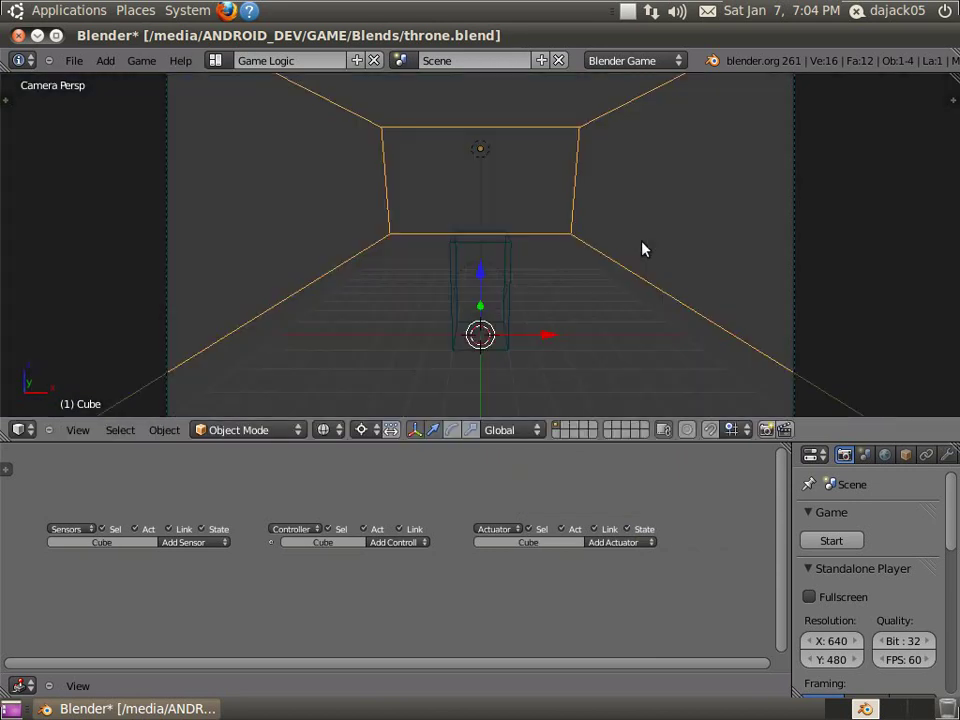
pyautogui.press('z')
pyautogui.hotkey('alt', 'z')
pyautogui.hotkey('ctrl', 's')
pyautogui.click(643, 246)
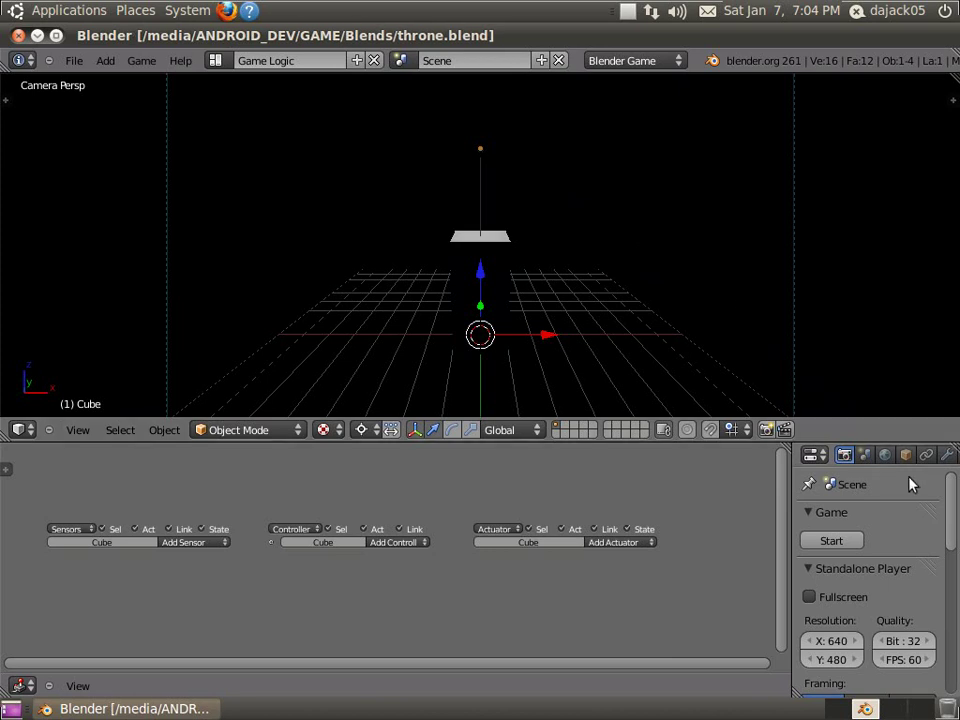
# Step: Create a new material on the selected large box
pyautogui.scroll(-5, 860, 615)
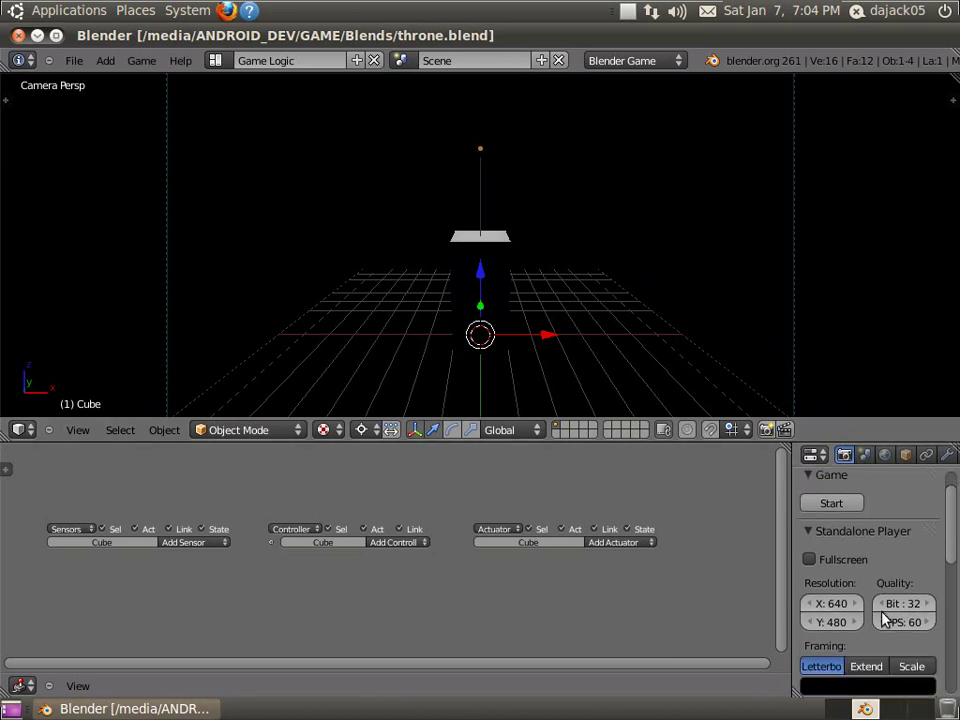
pyautogui.scroll(5, 910, 560)
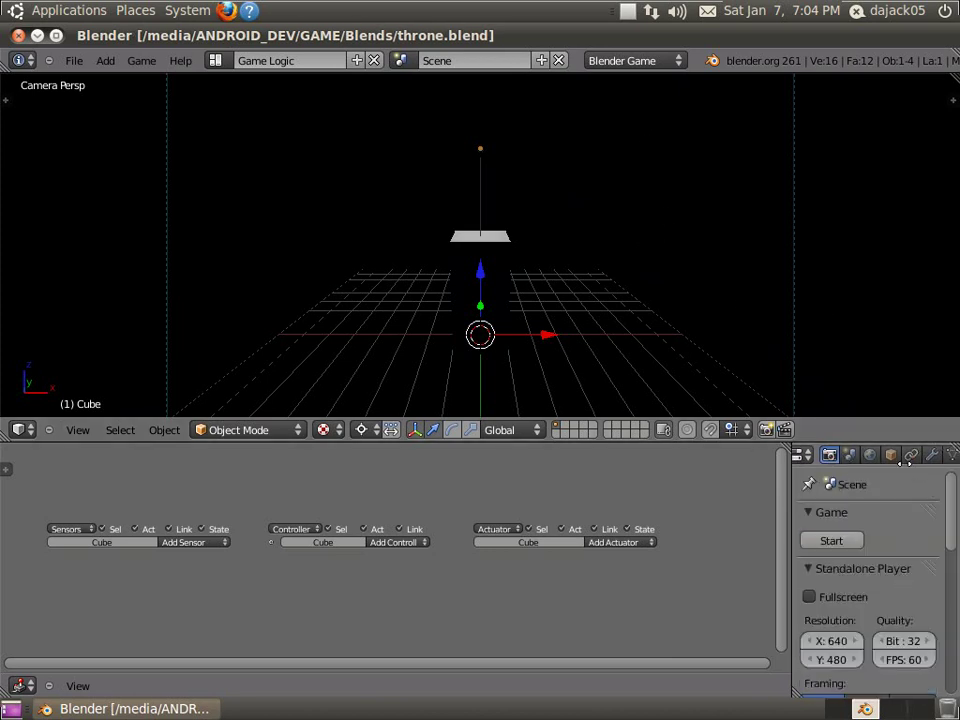
pyautogui.click(889, 455)
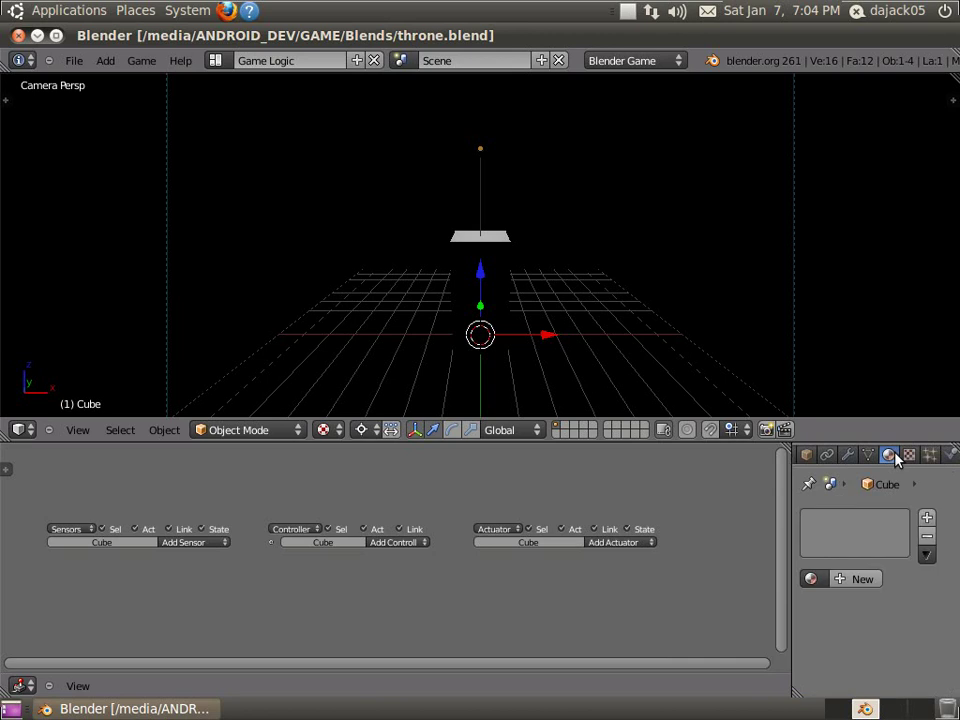
pyautogui.click(845, 582)
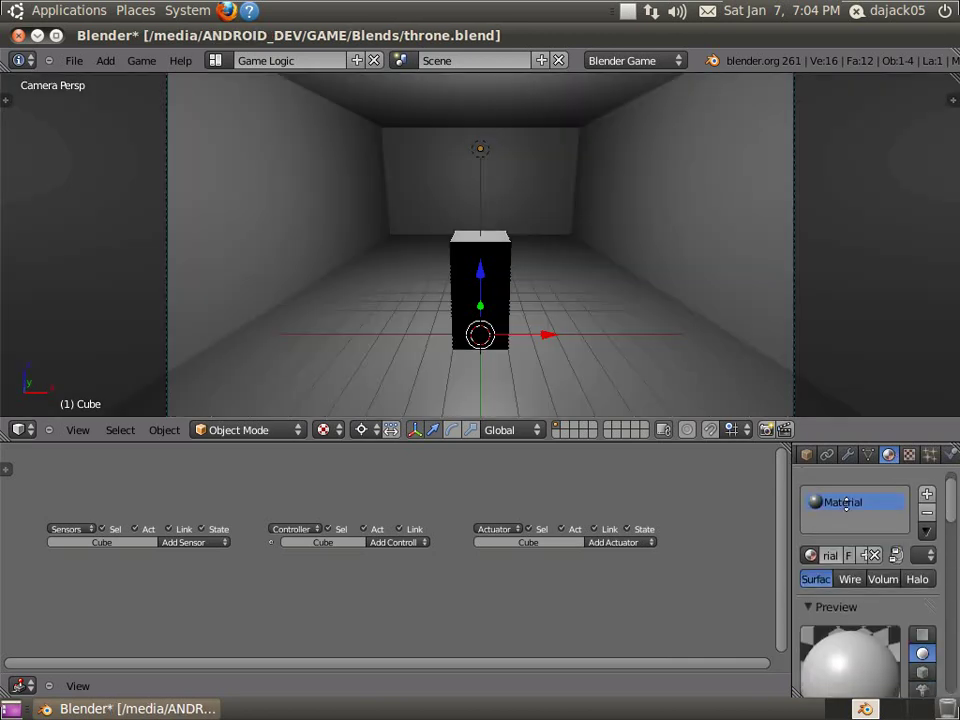
# Step: Widen the properties area and rename the large box's new material to Floor
pyautogui.scroll(-3, 843, 498)
pyautogui.scroll(2, 830, 530)
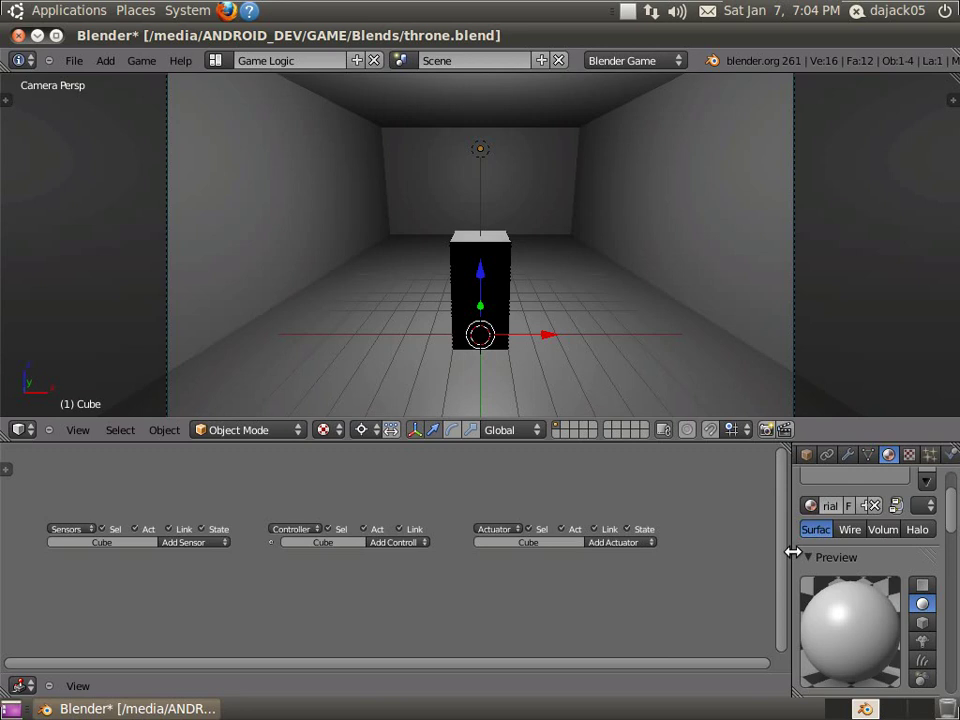
pyautogui.moveTo(793, 552); pyautogui.dragTo(737, 552)
pyautogui.click(787, 506)
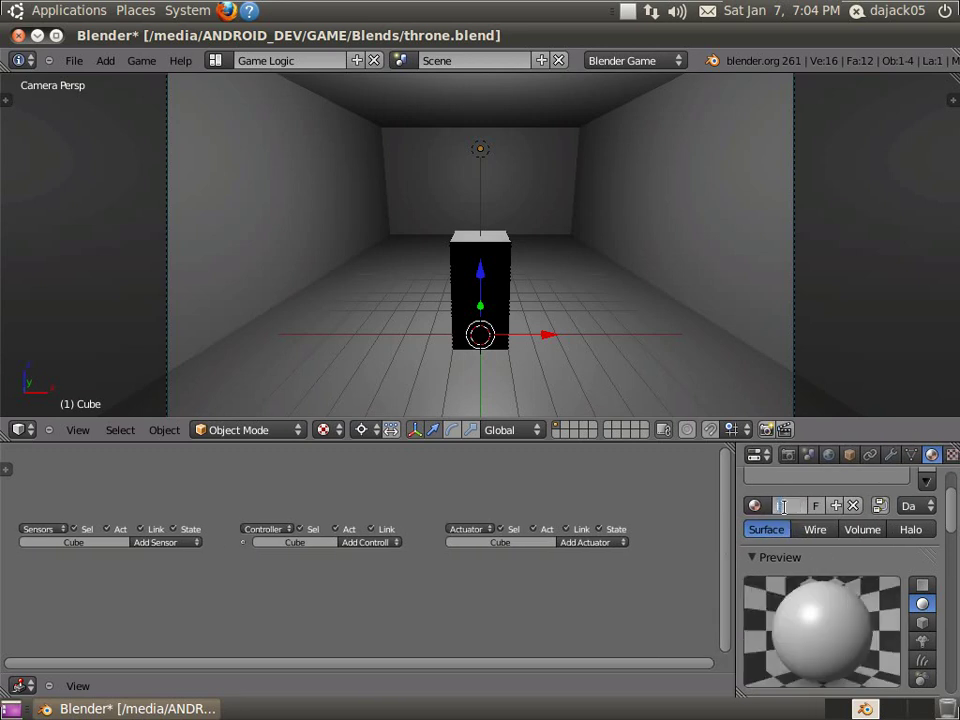
pyautogui.press('Return')
pyautogui.click(785, 507)
pyautogui.write('loor')
pyautogui.press('Return')
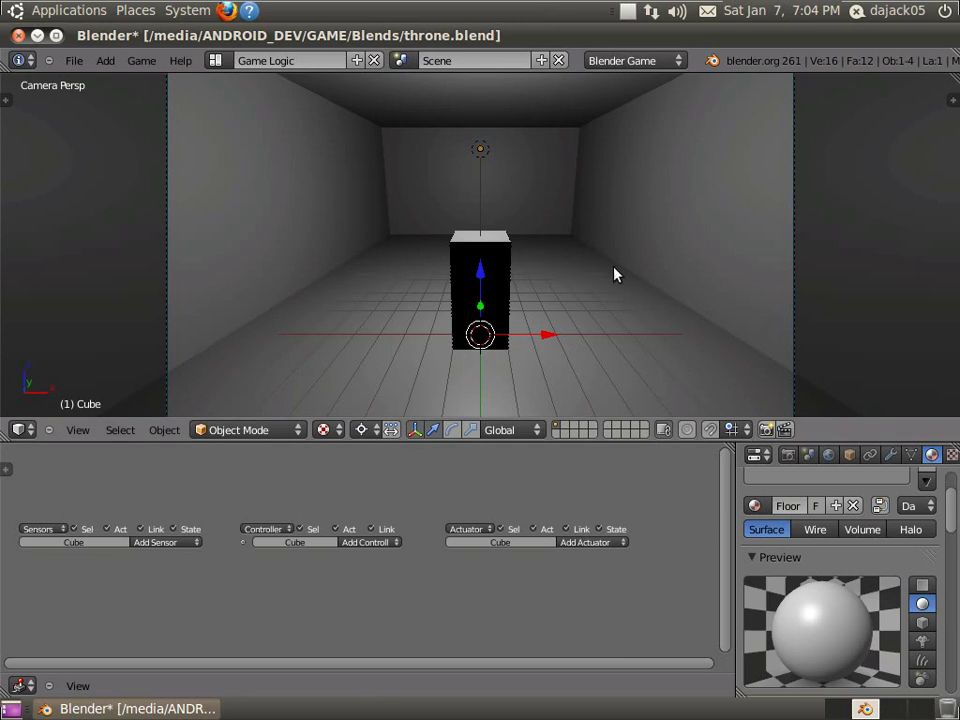
# Step: Run the game and turn the player both ways to check the room's interior and lighting
pyautogui.press('p')
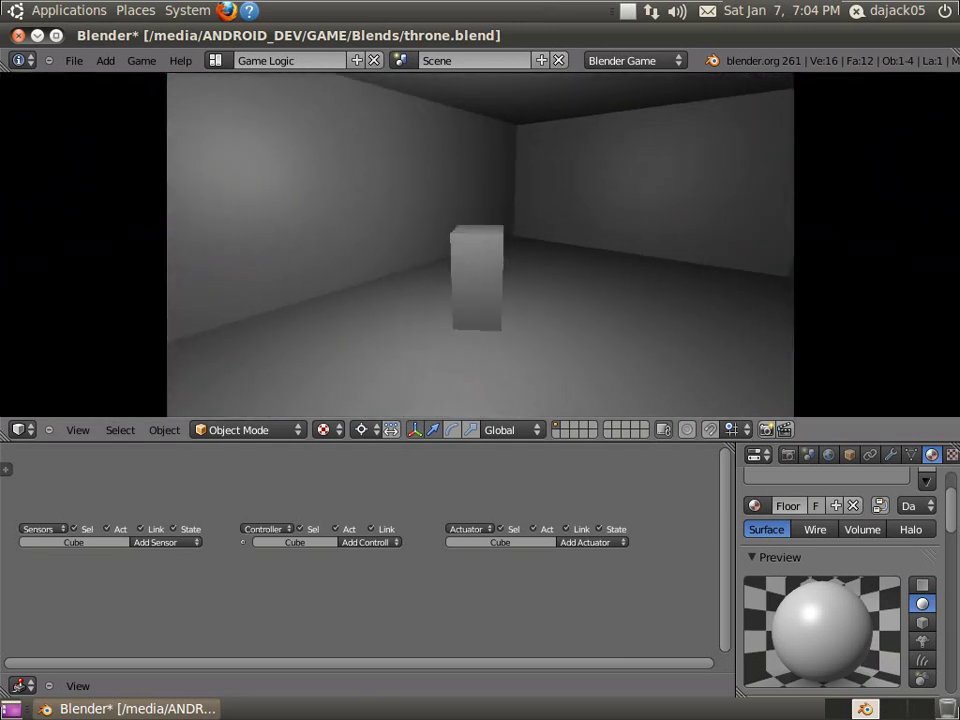
pyautogui.press('Right')
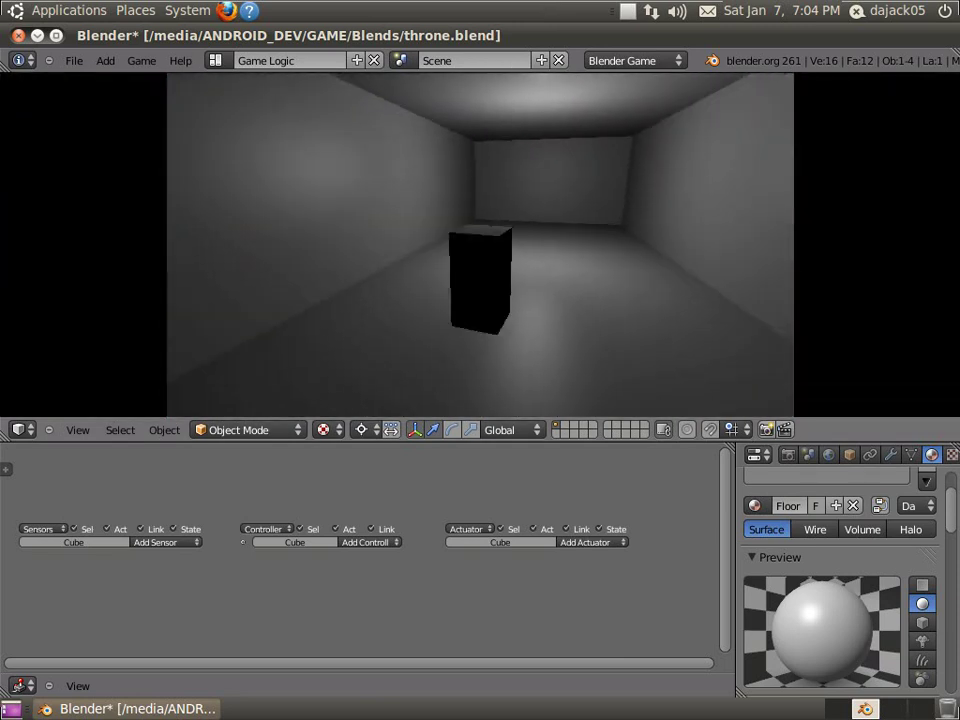
pyautogui.press('Left')
pyautogui.press('Escape')
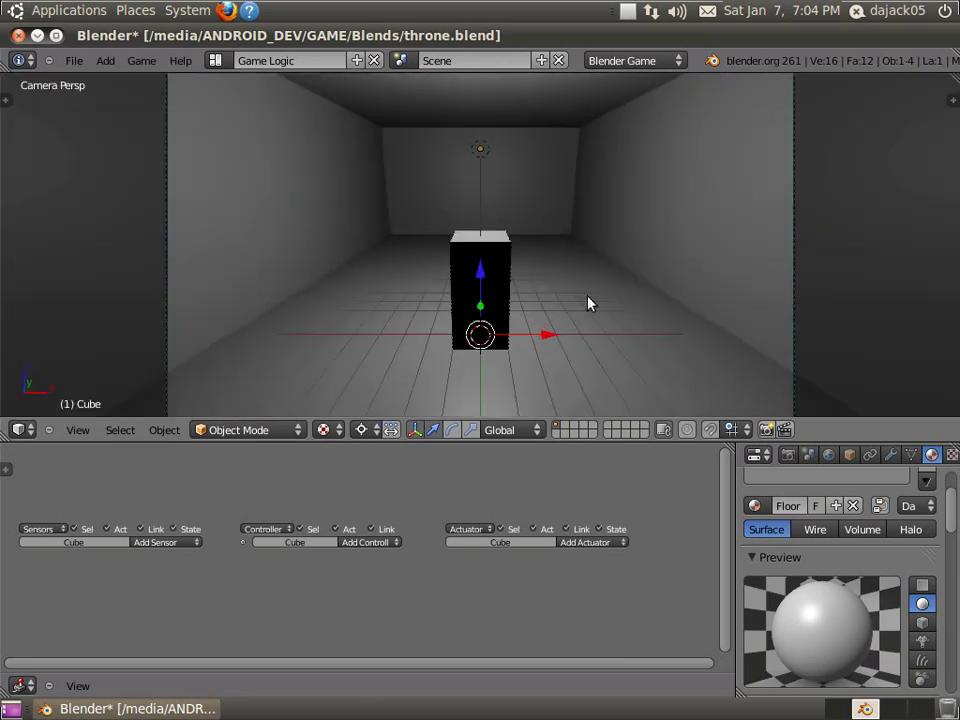
# Step: Scale the large box by 2 along X and by 2 along Y
pyautogui.press('s')
pyautogui.press('x')
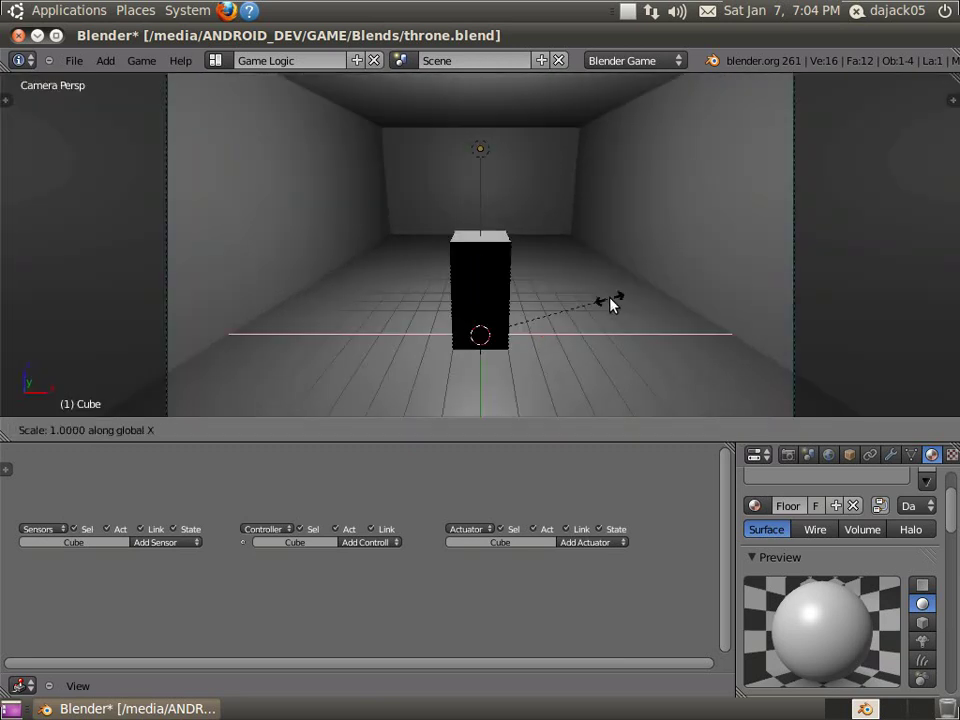
pyautogui.press('2')
pyautogui.press('Return')
pyautogui.press('s')
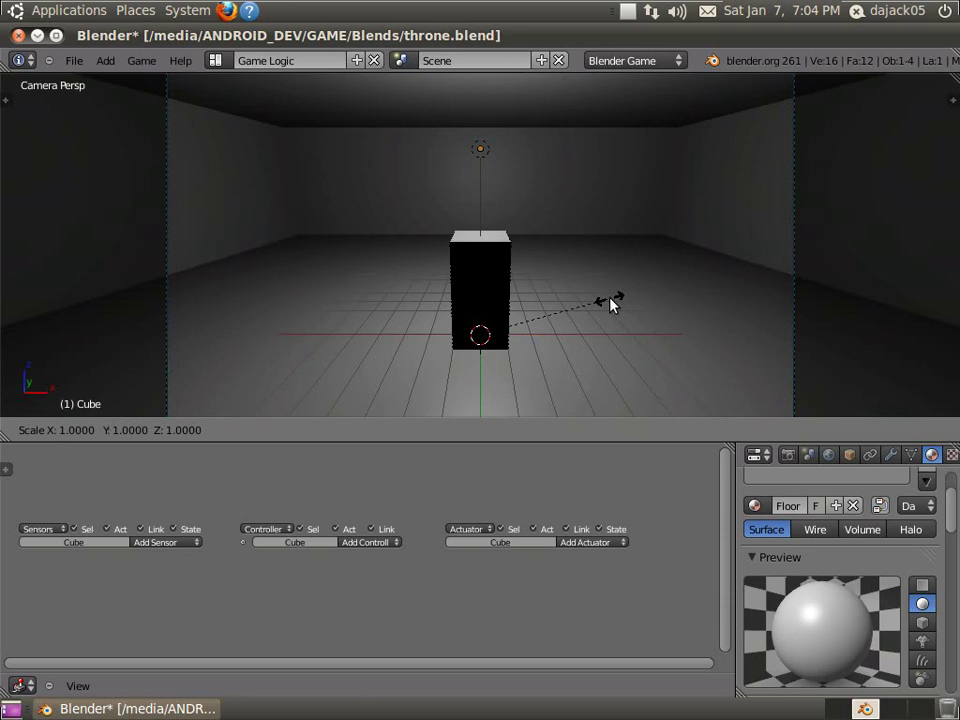
pyautogui.press('y')
pyautogui.press('2')
pyautogui.press('Return')
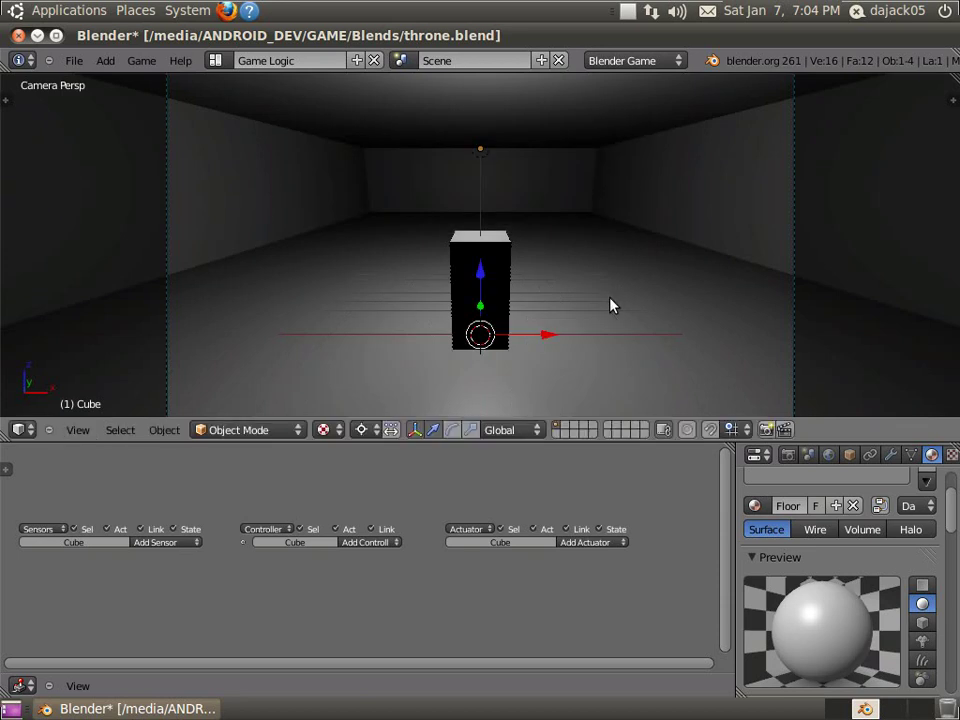
# Step: Play-test the enlarged room by turning the player around, and return to the editor
pyautogui.press('p')
pyautogui.press('d')
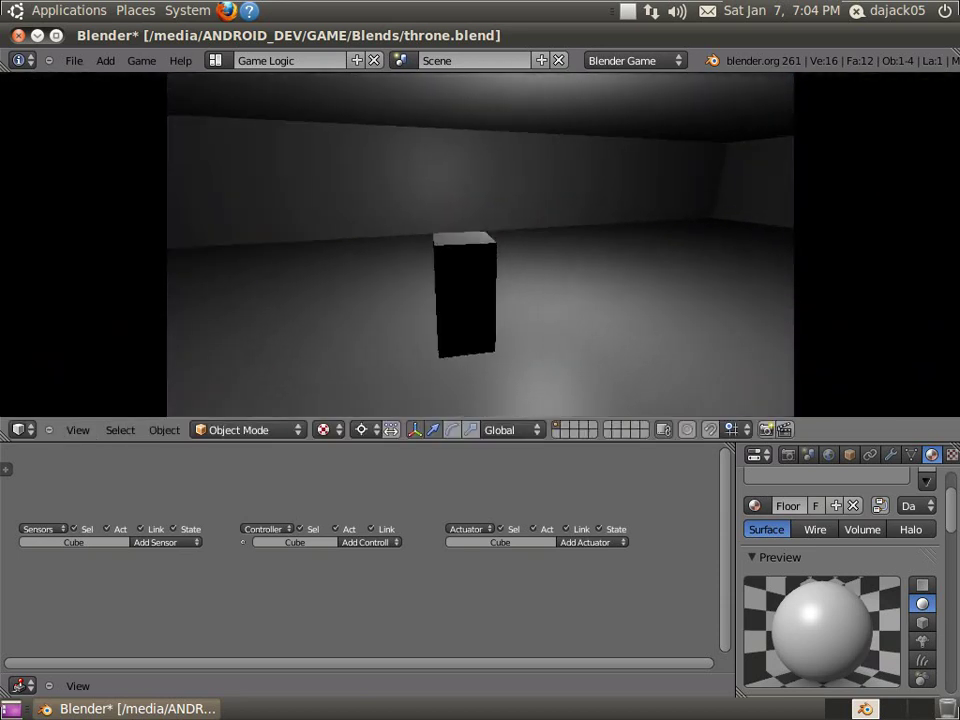
pyautogui.press('d')
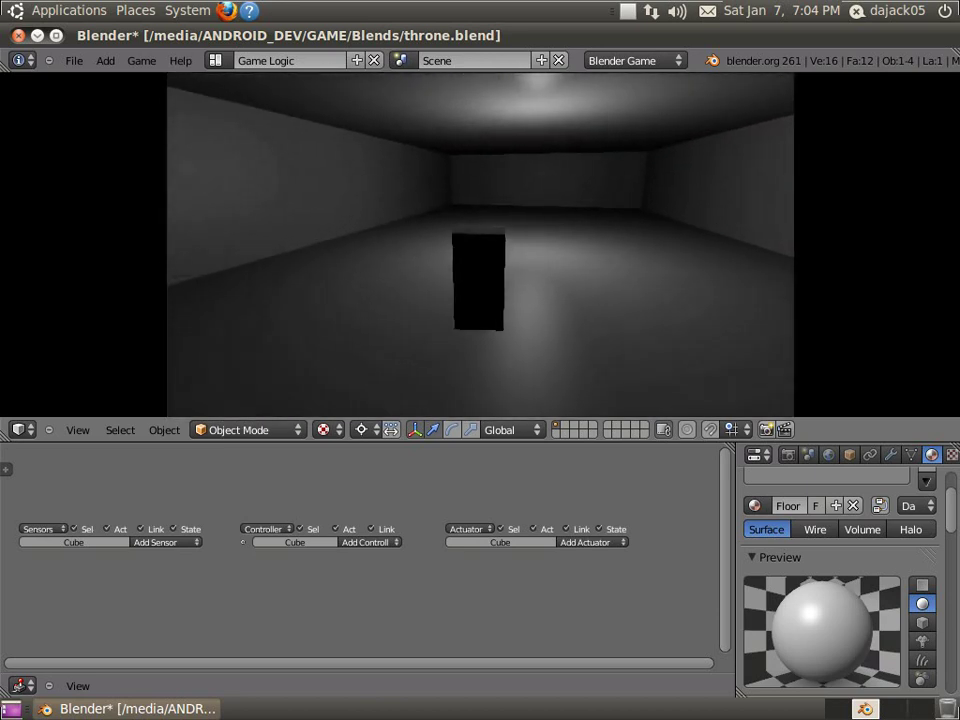
pyautogui.press('Escape')
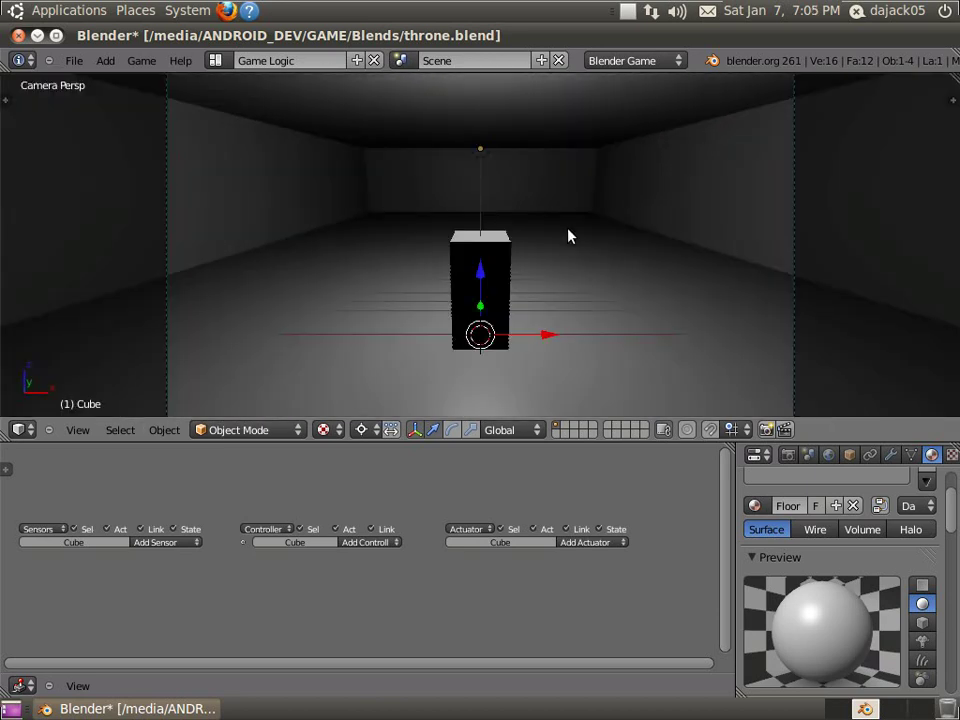
# Step: Select the Point lamp and show the whole room from above in wireframe shading
pyautogui.rightClick(479, 155)
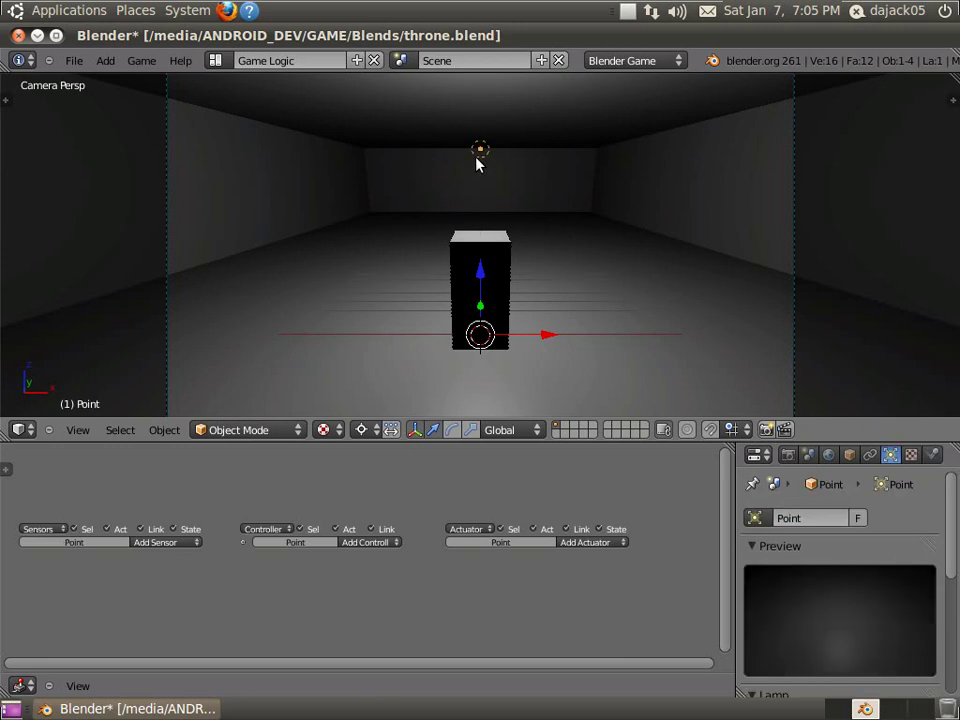
pyautogui.press('KP_7')
pyautogui.scroll(-5, 527, 292)
pyautogui.scroll(-3, 528, 300)
pyautogui.press('z')
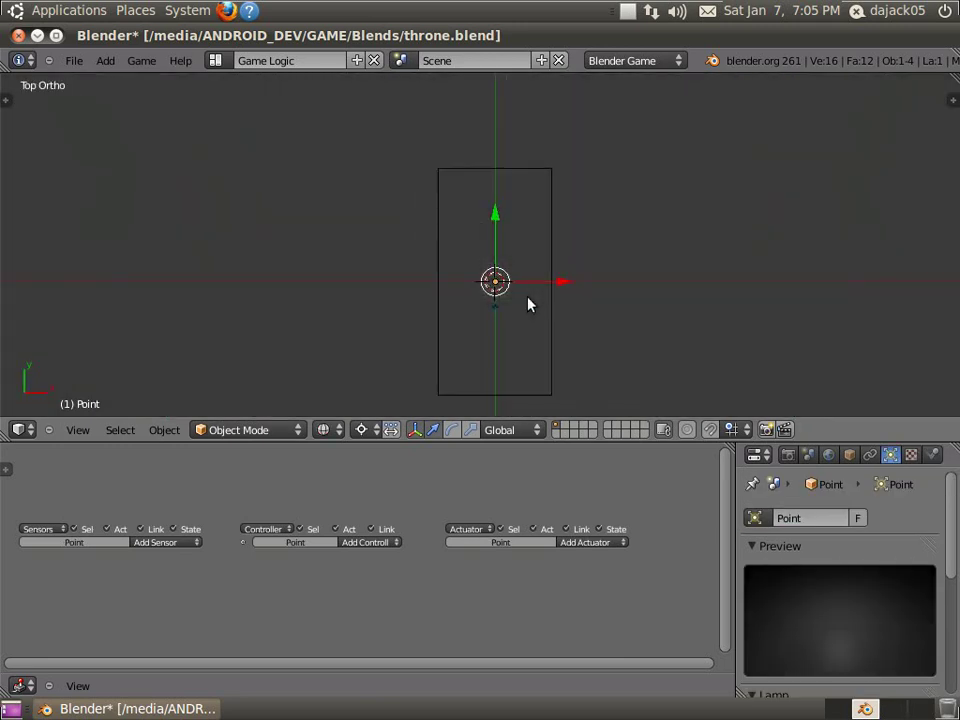
# Step: Add a mesh circle at the 3D cursor beneath the player box, working from the right orthographic view
pyautogui.scroll(4, 529, 304)
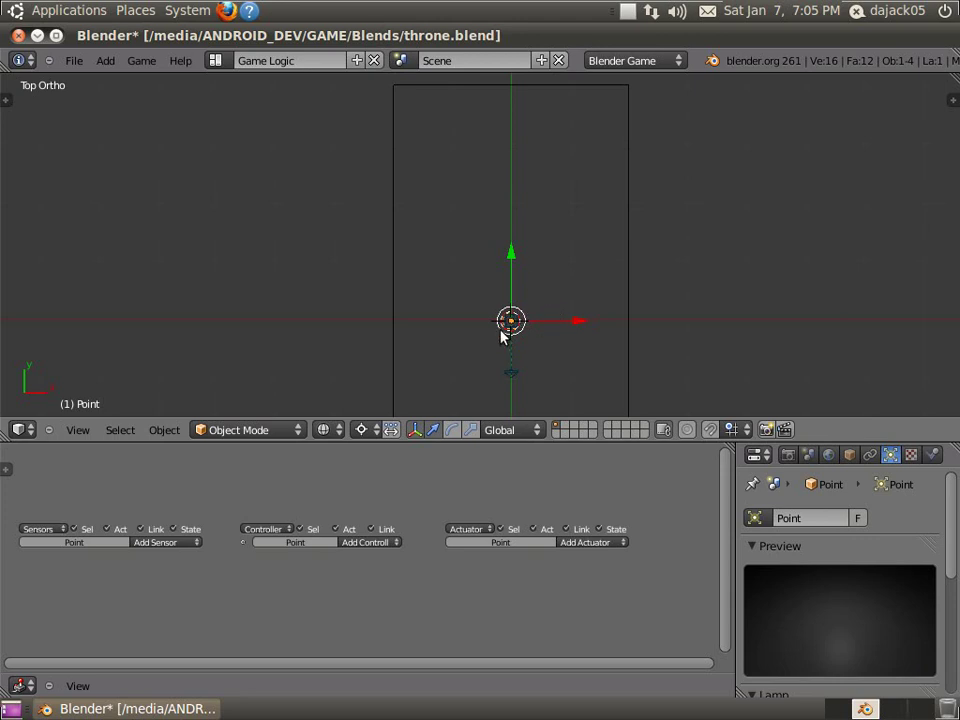
pyautogui.moveTo(541, 350); pyautogui.dragTo(542, 302, button='middle')
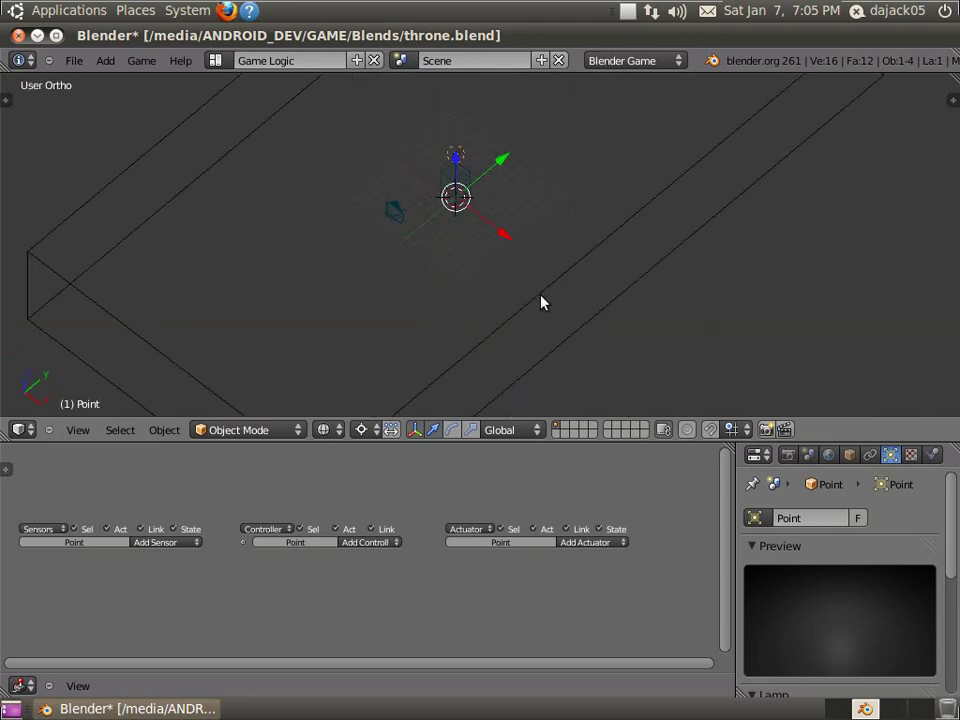
pyautogui.press('KP_1')
pyautogui.press('KP_3')
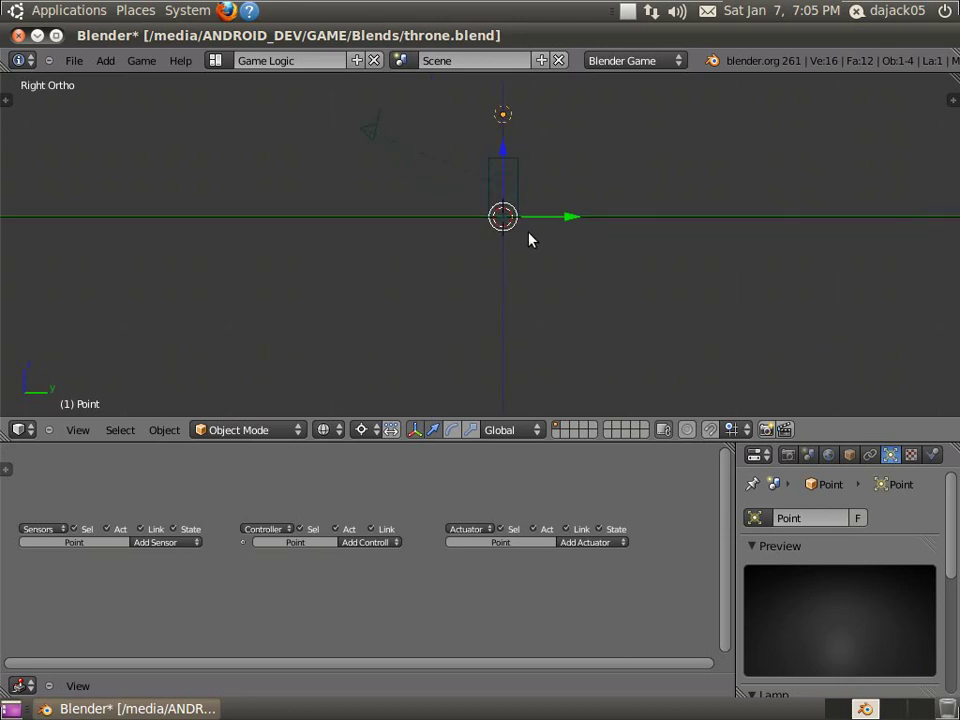
pyautogui.keyDown('shift'); pyautogui.moveTo(529, 238); pyautogui.dragTo(501, 336, button='middle'); pyautogui.keyUp('shift')
pyautogui.hotkey('shift', 'a')
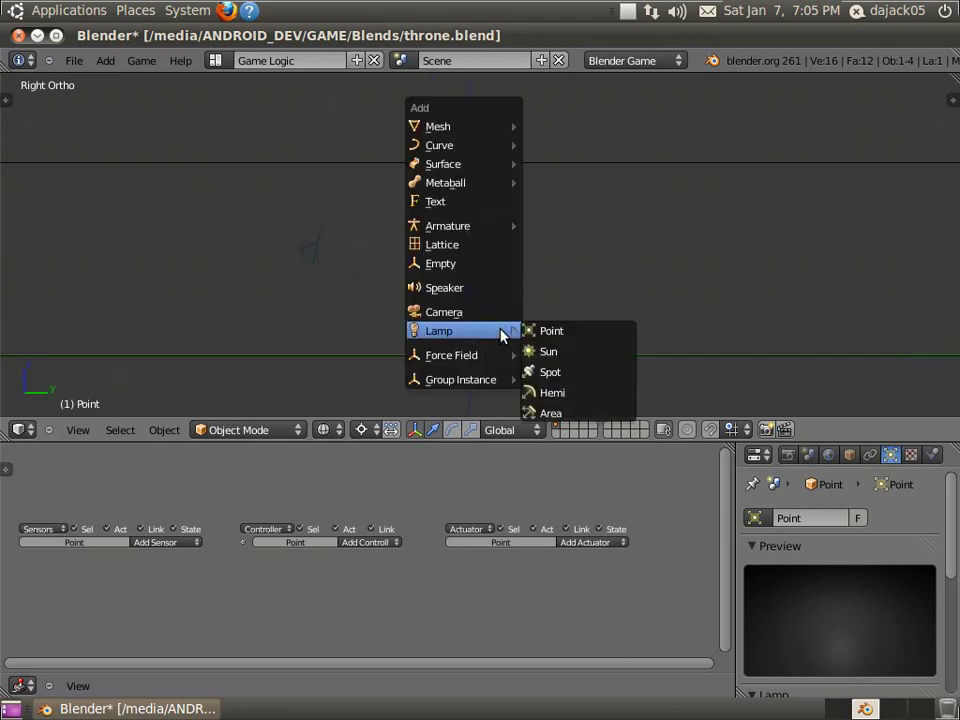
pyautogui.moveTo(498, 130)
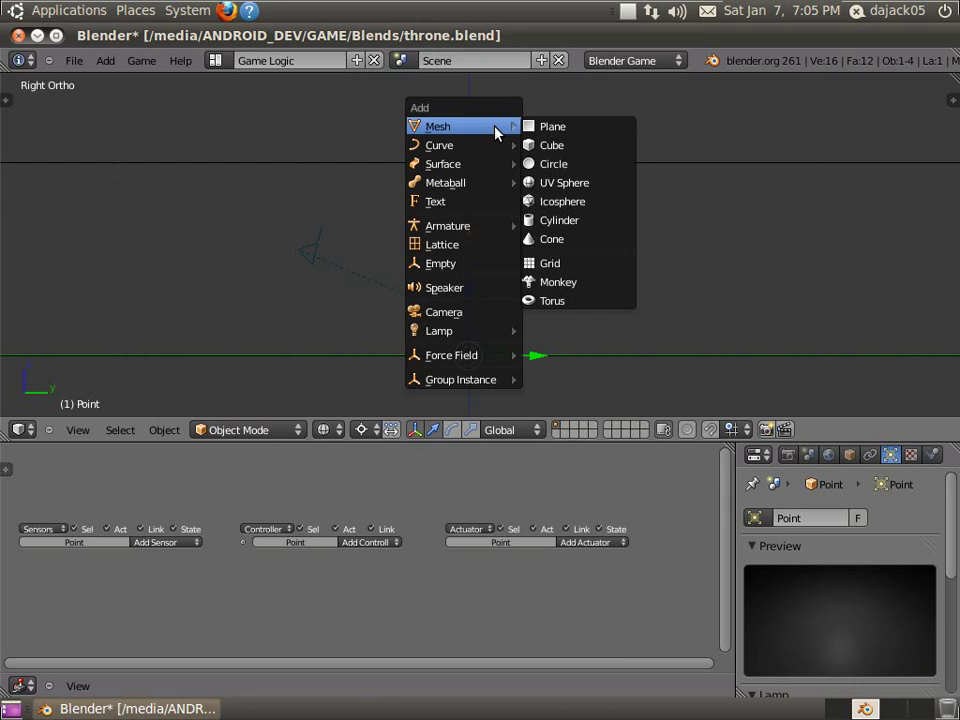
pyautogui.click(585, 168)
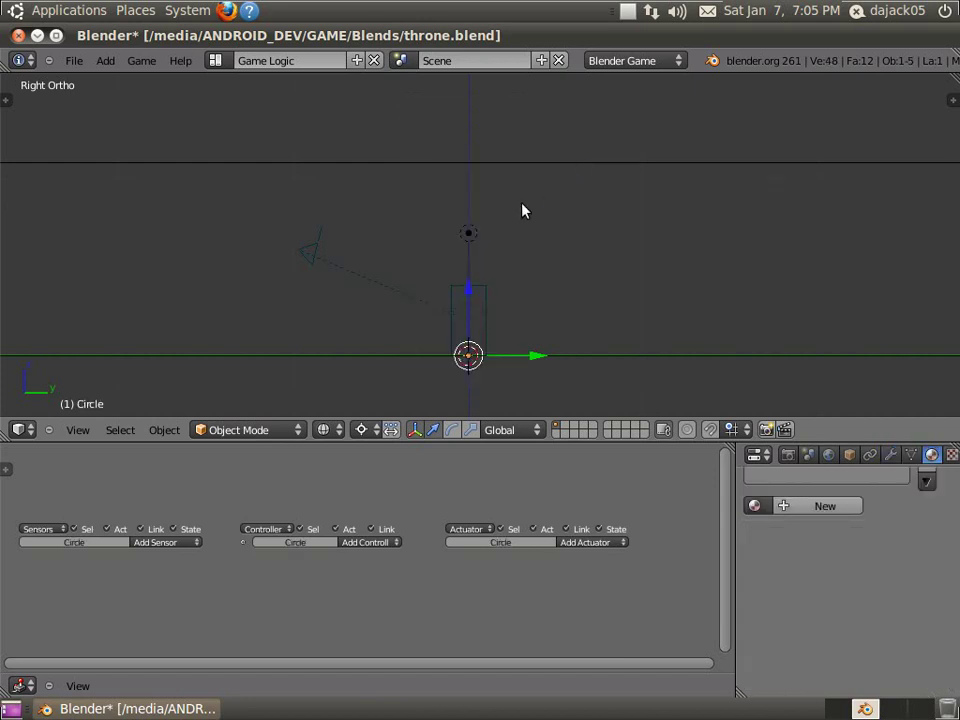
# Step: Set the new circle's vertices to 12 in its creation settings, enlarging the 3D view to reach them
pyautogui.moveTo(522, 210); pyautogui.dragTo(580, 337, button='middle')
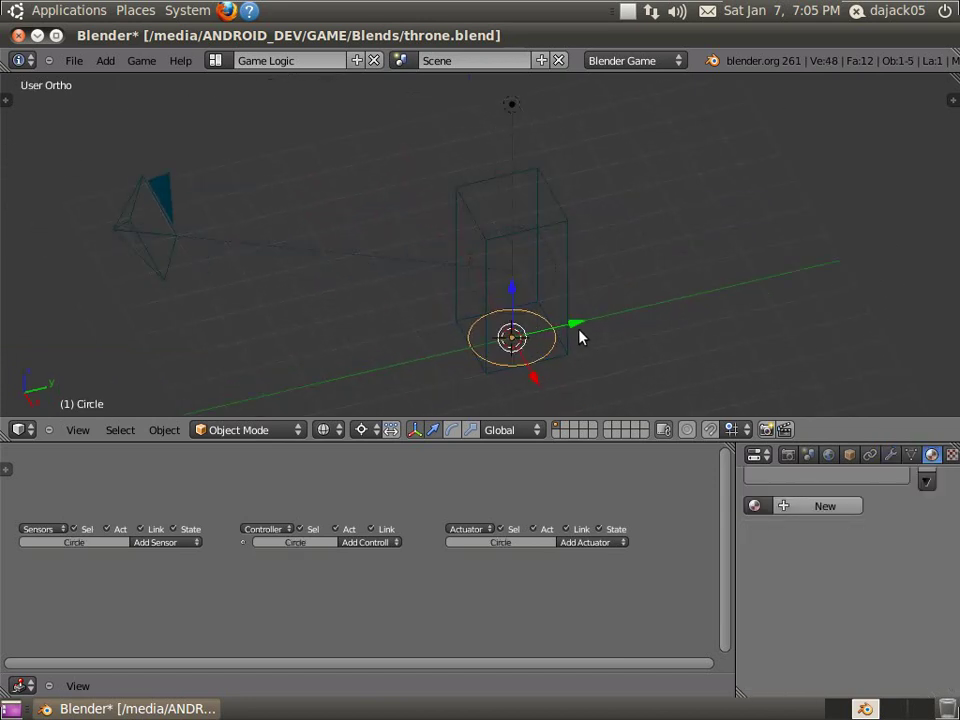
pyautogui.press('t')
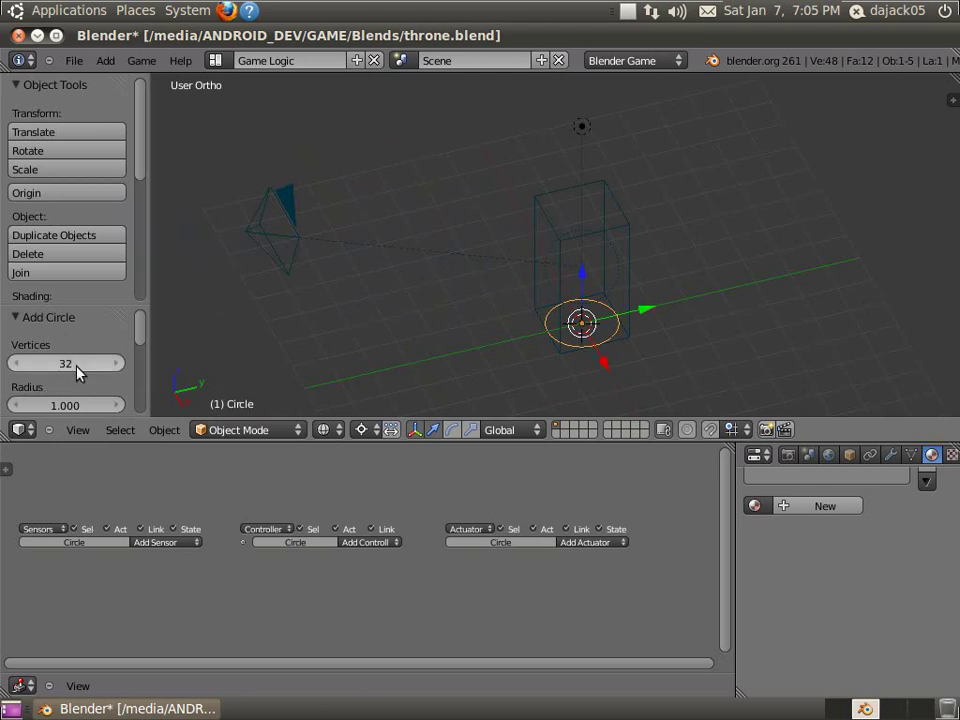
pyautogui.scroll(-3, 80, 372)
pyautogui.scroll(3, 80, 372)
pyautogui.moveTo(146, 443); pyautogui.dragTo(110, 640)
pyautogui.moveTo(80, 530); pyautogui.dragTo(80, 332)
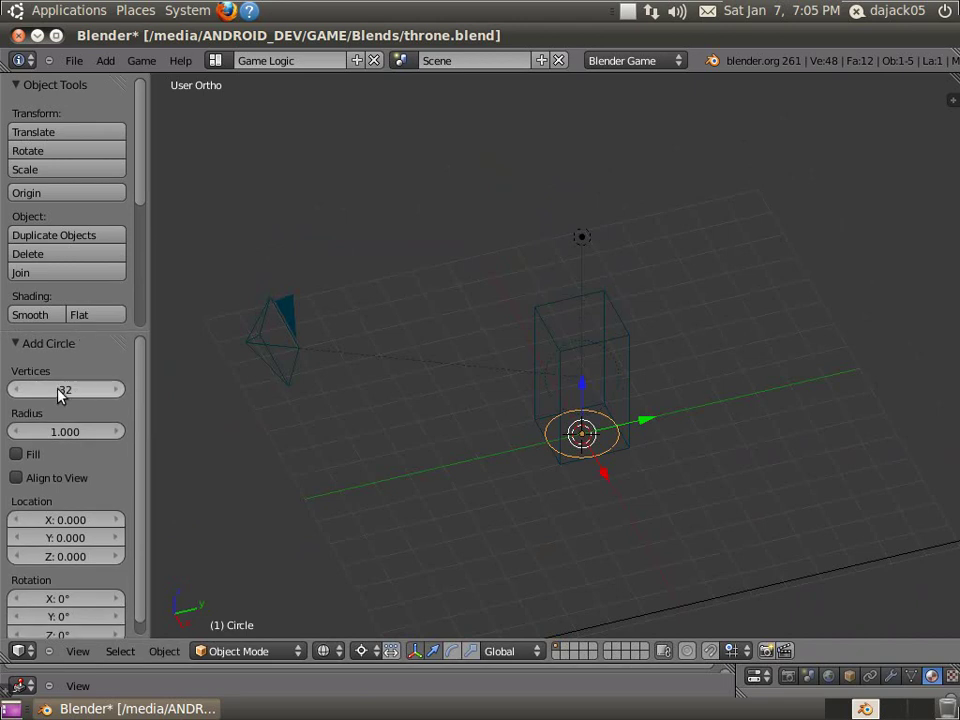
pyautogui.scroll(-1, 569, 497)
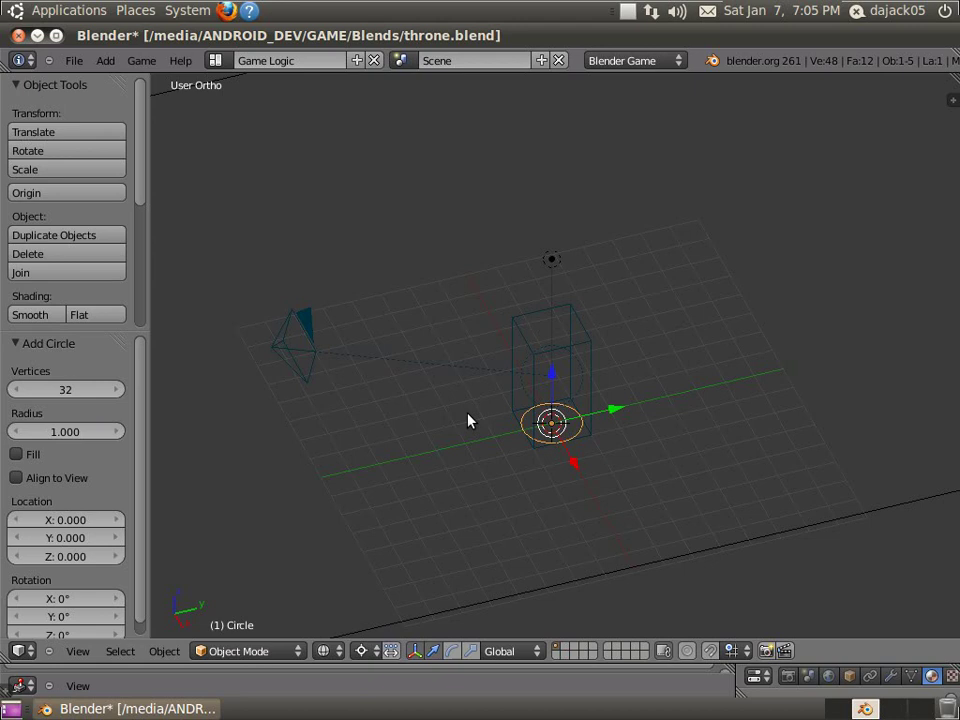
pyautogui.click(60, 390)
pyautogui.write('12')
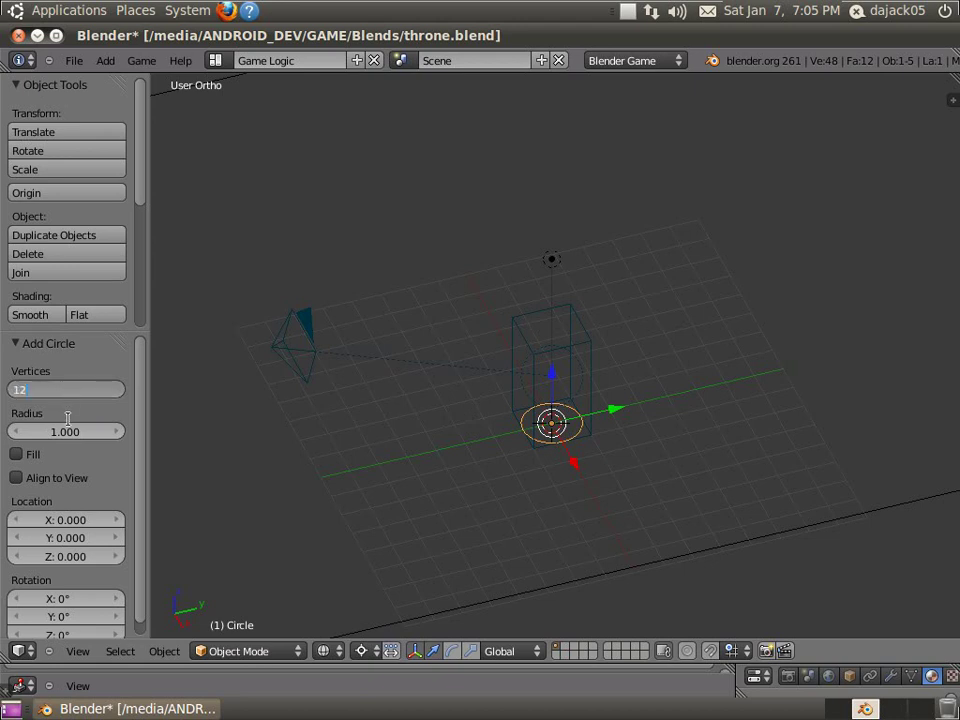
pyautogui.press('Return')
# Step: Scale the 12-sided circle uniformly by 2
pyautogui.press('s')
pyautogui.press('2')
pyautogui.press('Return')
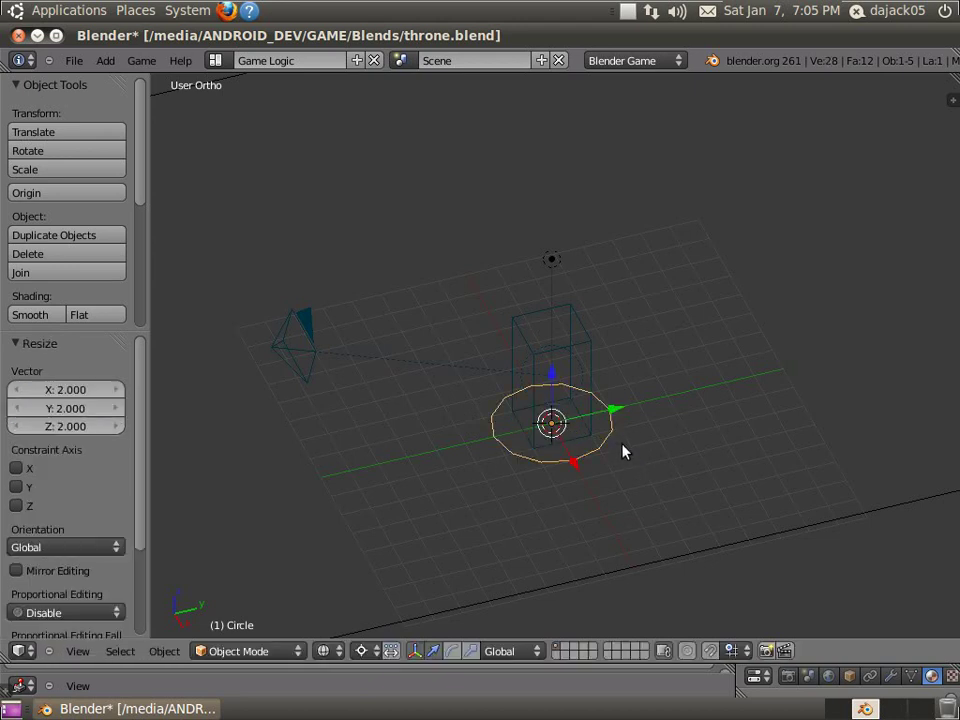
# Step: Put the circle into Edit Mode, hide the tool shelf and maximise the 3D view
pyautogui.moveTo(621, 448); pyautogui.dragTo(657, 474, button='middle')
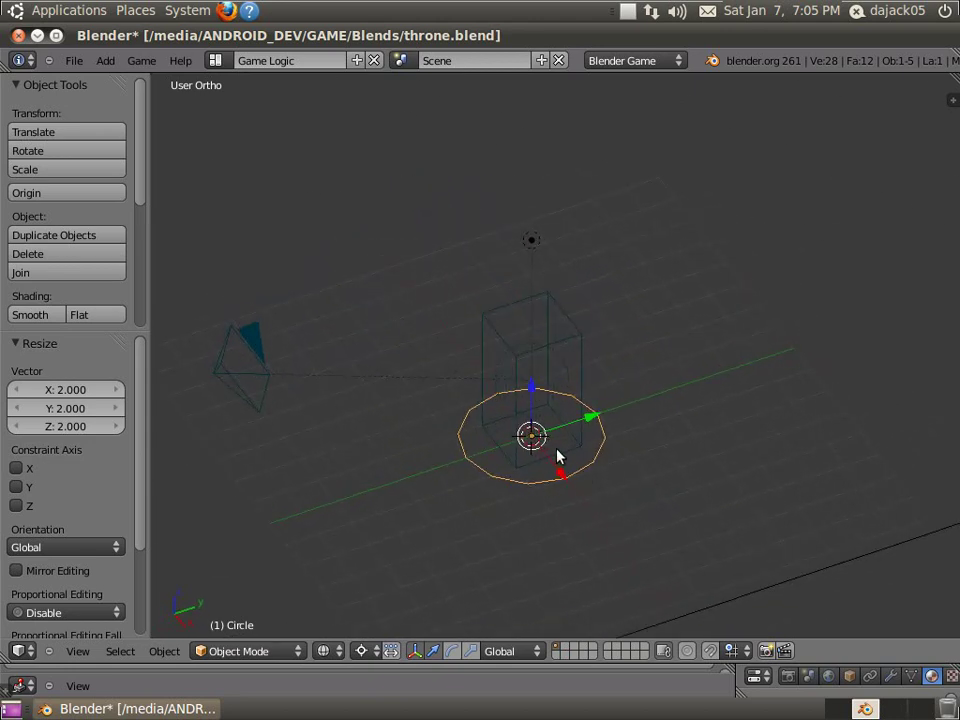
pyautogui.press('Tab')
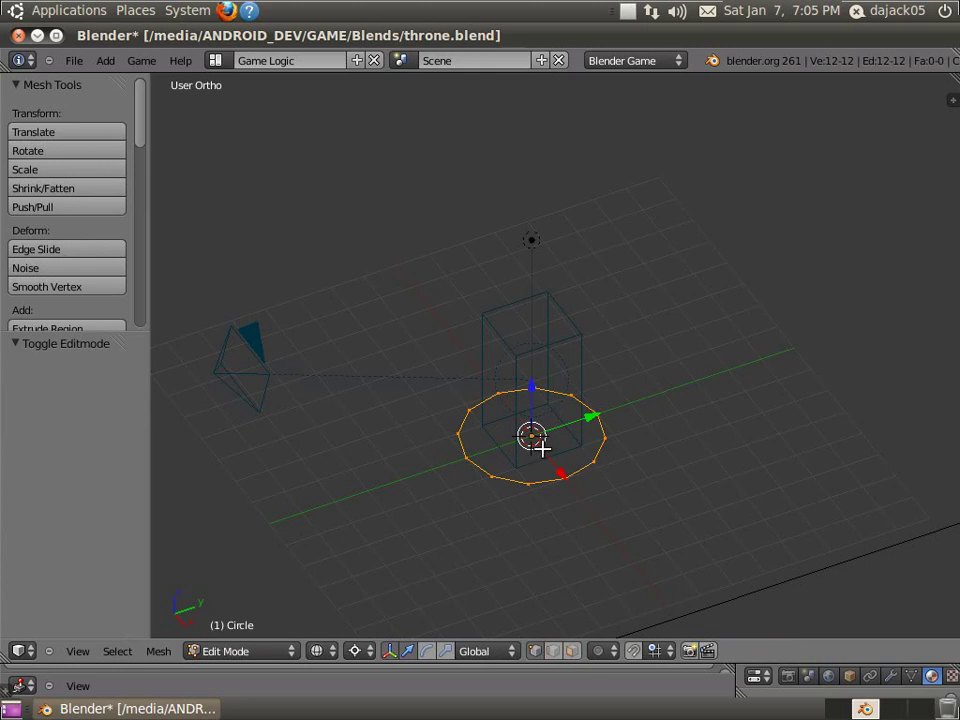
pyautogui.press('t')
pyautogui.keyDown('shift'); pyautogui.moveTo(455, 486); pyautogui.dragTo(473, 452, button='middle'); pyautogui.keyUp('shift')
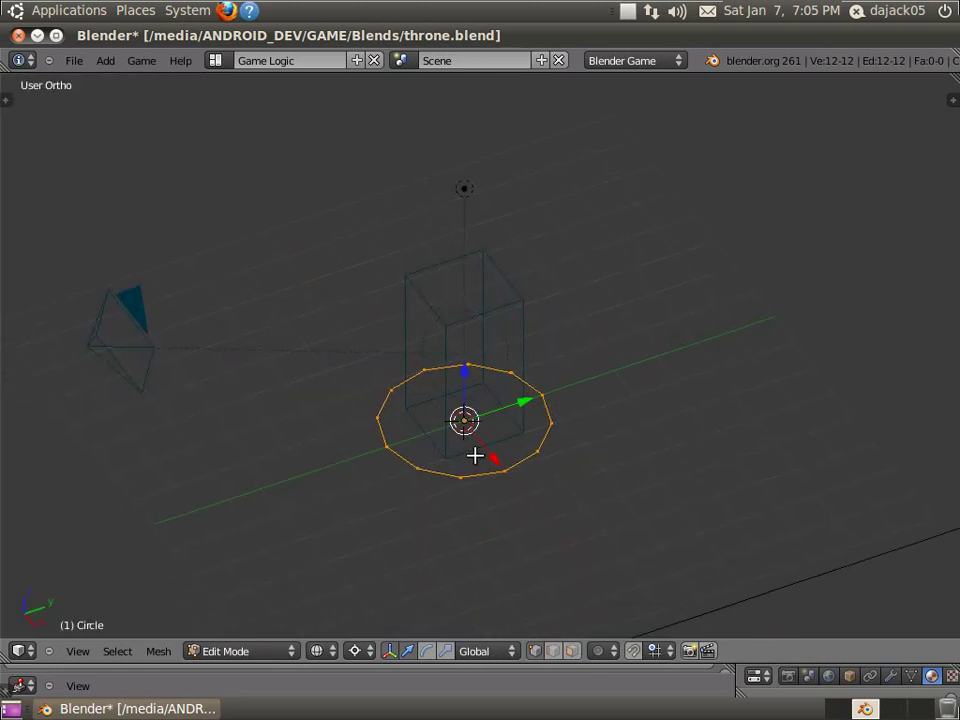
pyautogui.hotkey('ctrl', 'Up')
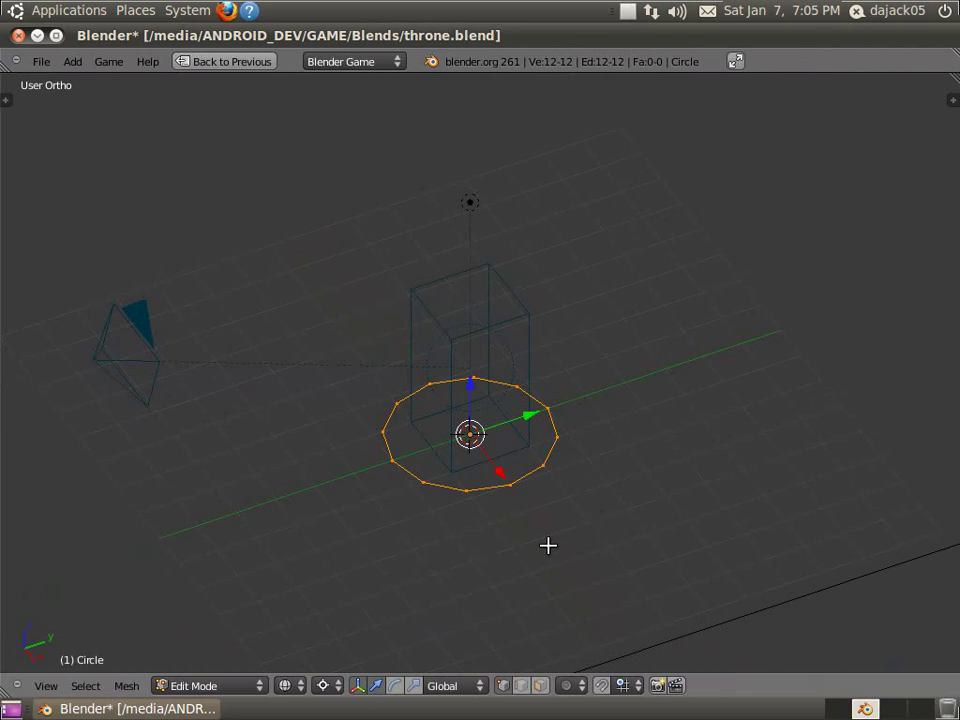
# Step: Extrude the circle's ring a short distance up along Z, and return to Object Mode in solid shading
pyautogui.press('e')
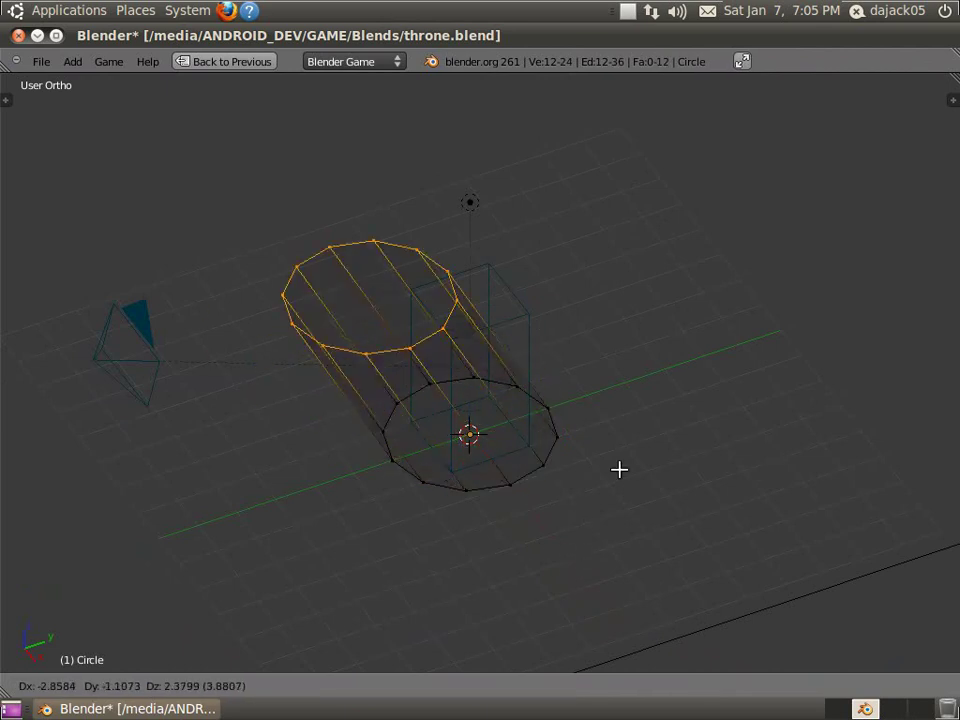
pyautogui.press('z')
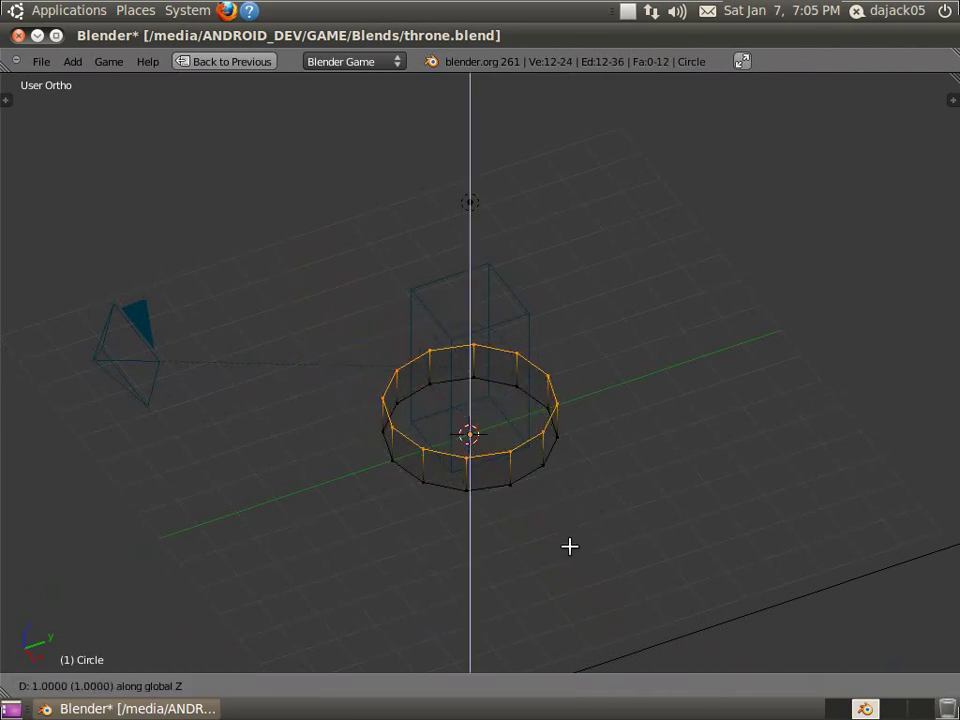
pyautogui.press('0')
pyautogui.press('1')
pyautogui.press('BackSpace')
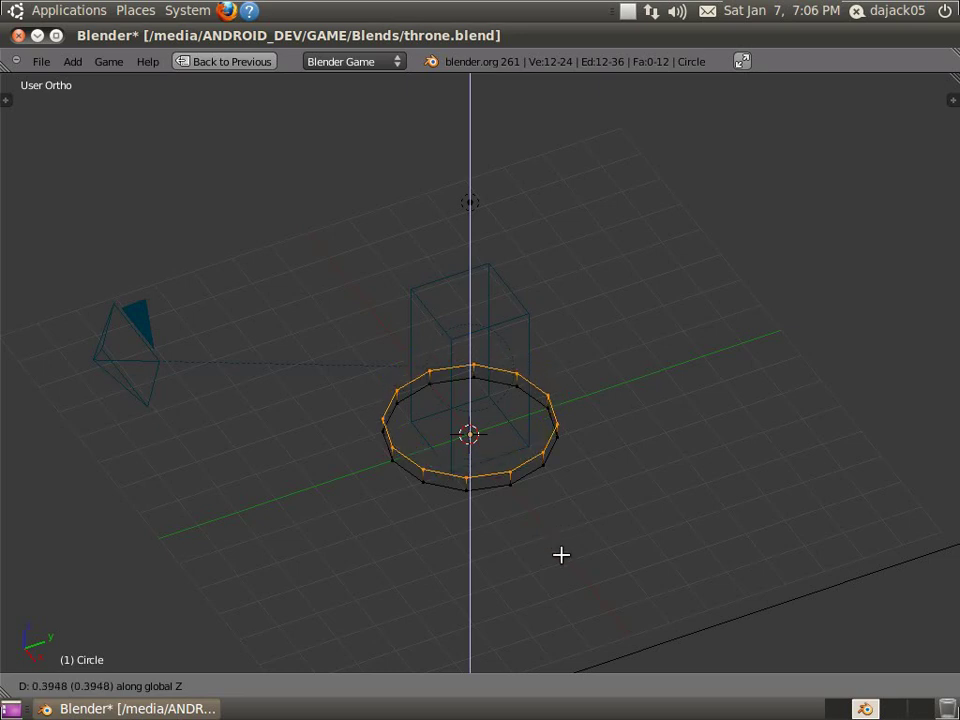
pyautogui.click(558, 545)
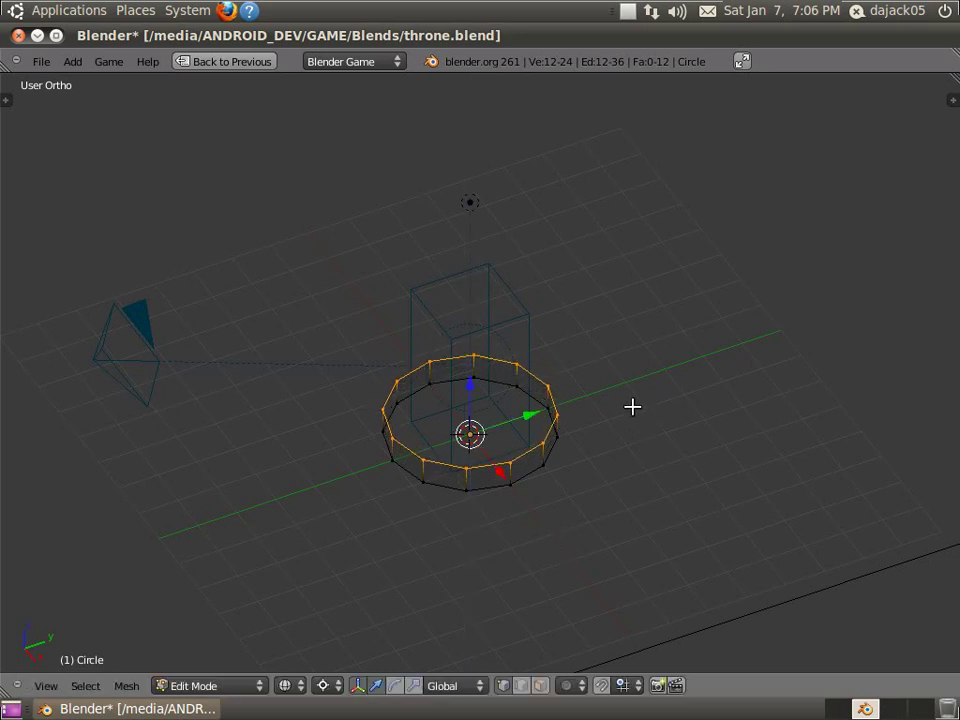
pyautogui.press('z')
pyautogui.press('Tab')
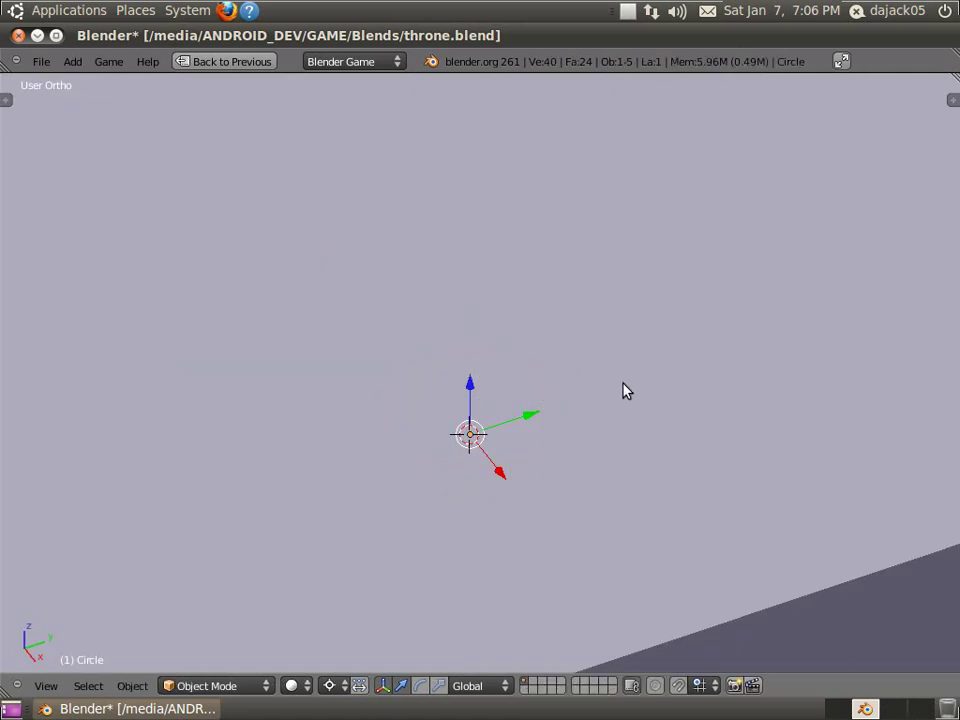
# Step: Select the ring's upper edge loop in Edit Mode, viewed in perspective, and extrude it in place without an offset
pyautogui.press('KP_5')
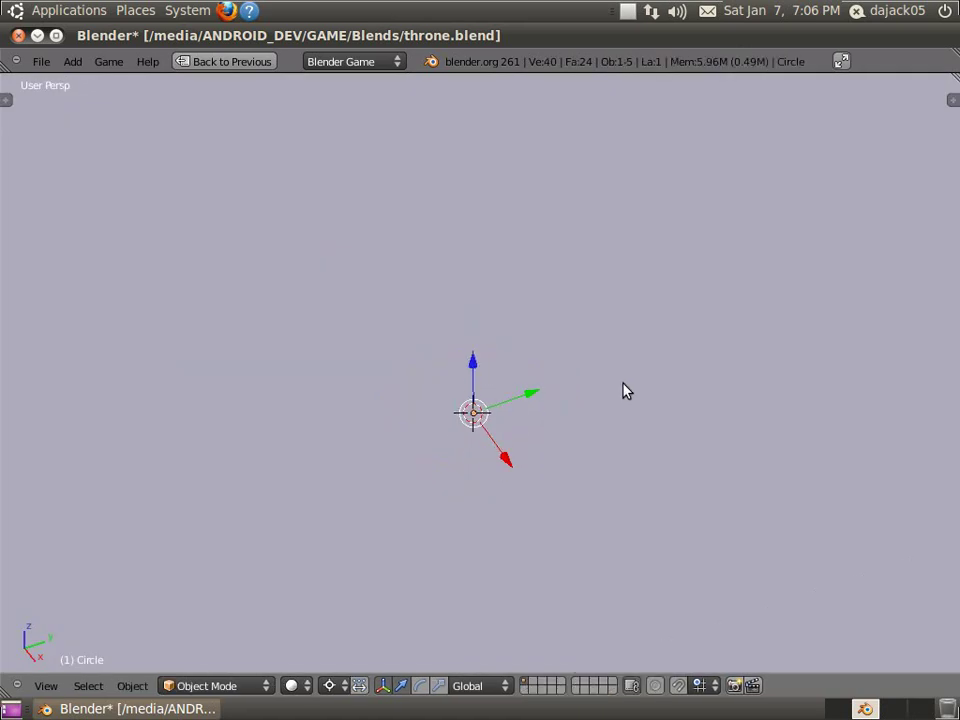
pyautogui.moveTo(602, 550); pyautogui.dragTo(624, 488, button='middle')
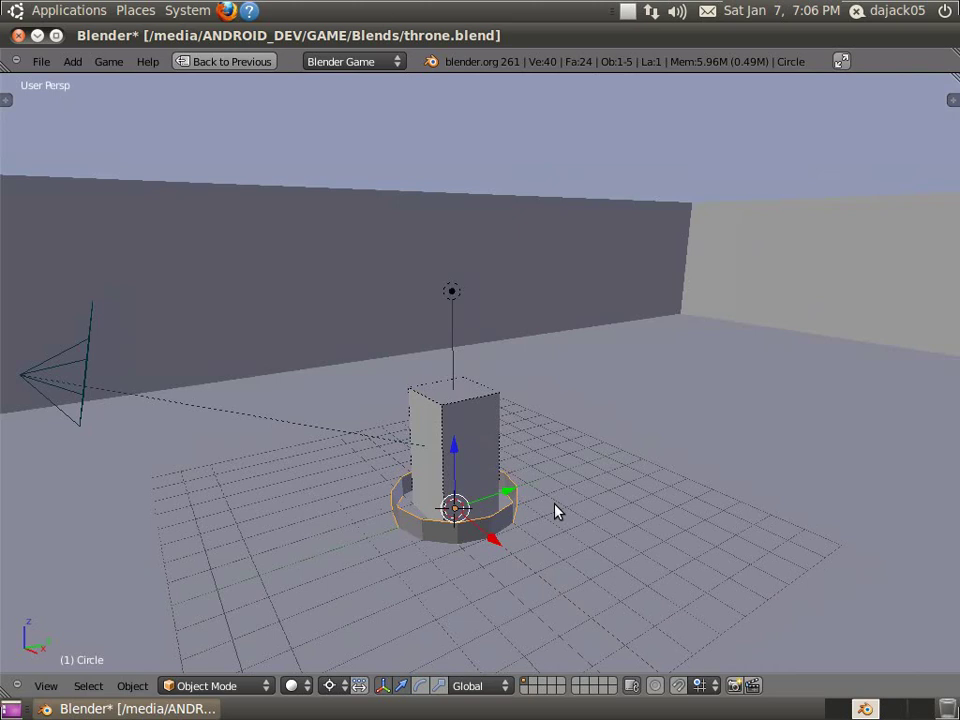
pyautogui.keyDown('shift'); pyautogui.moveTo(555, 504); pyautogui.dragTo(520, 468, button='middle'); pyautogui.keyUp('shift')
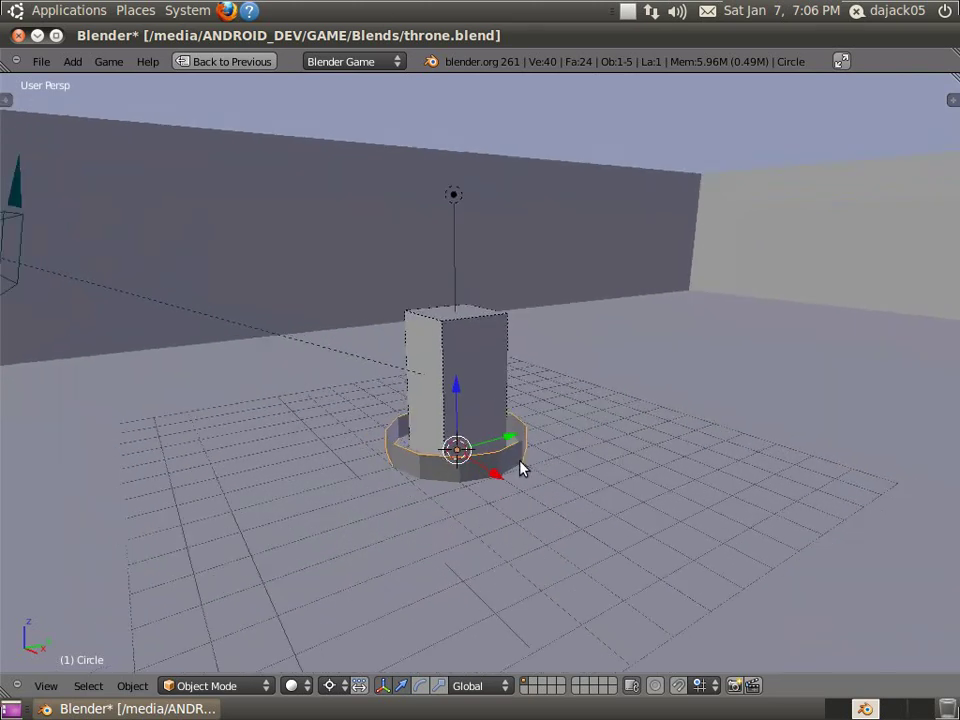
pyautogui.press('Tab')
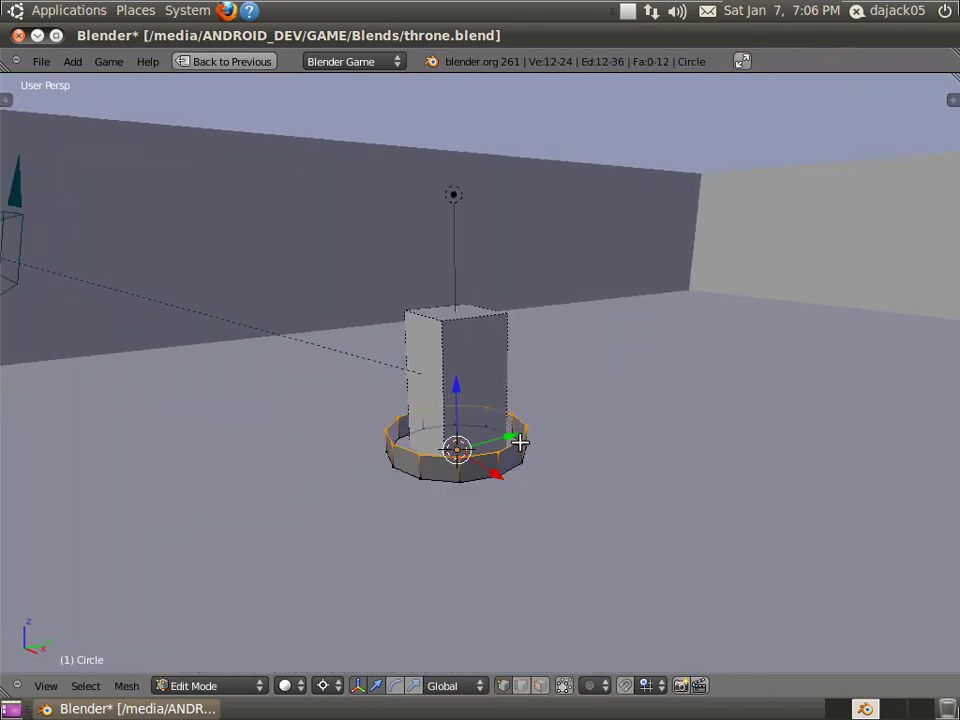
pyautogui.press('a')
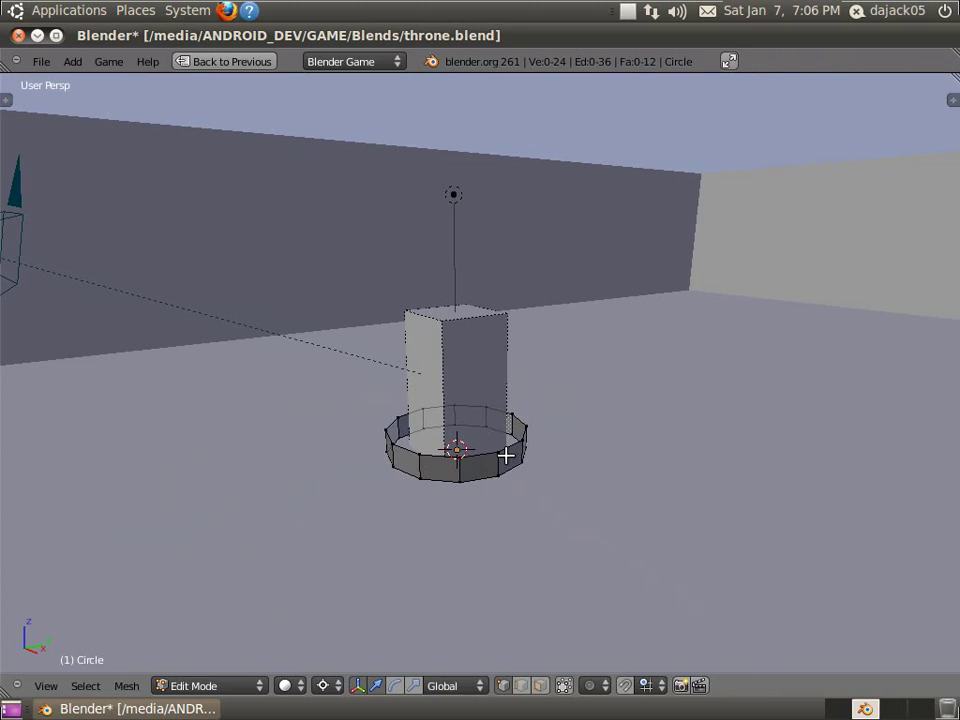
pyautogui.keyDown('alt'); pyautogui.rightClick(520, 445); pyautogui.keyUp('alt')
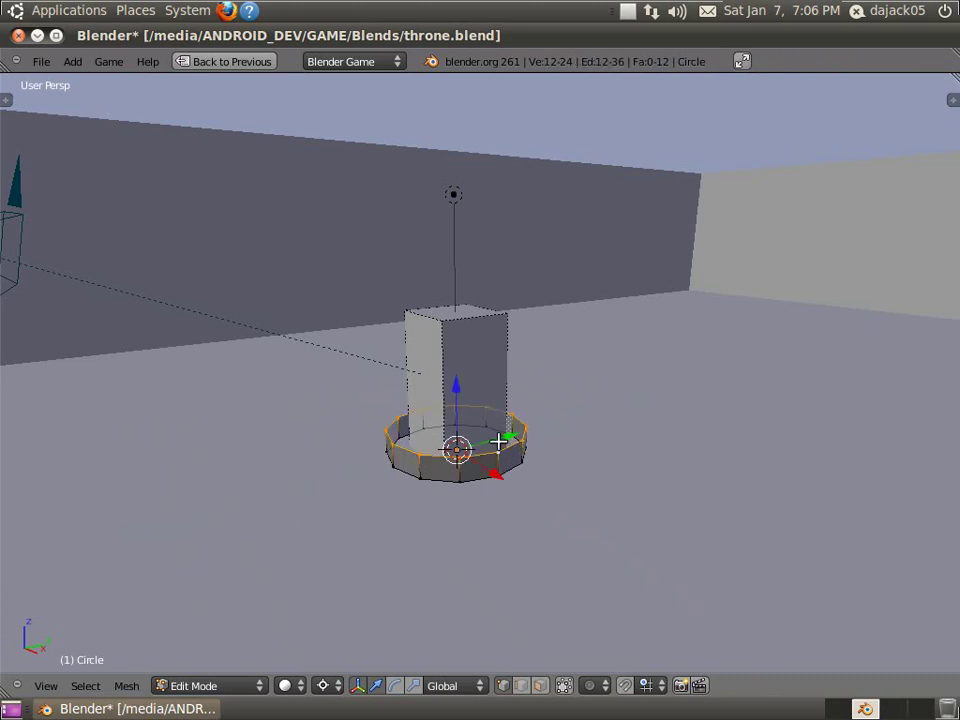
pyautogui.press('e')
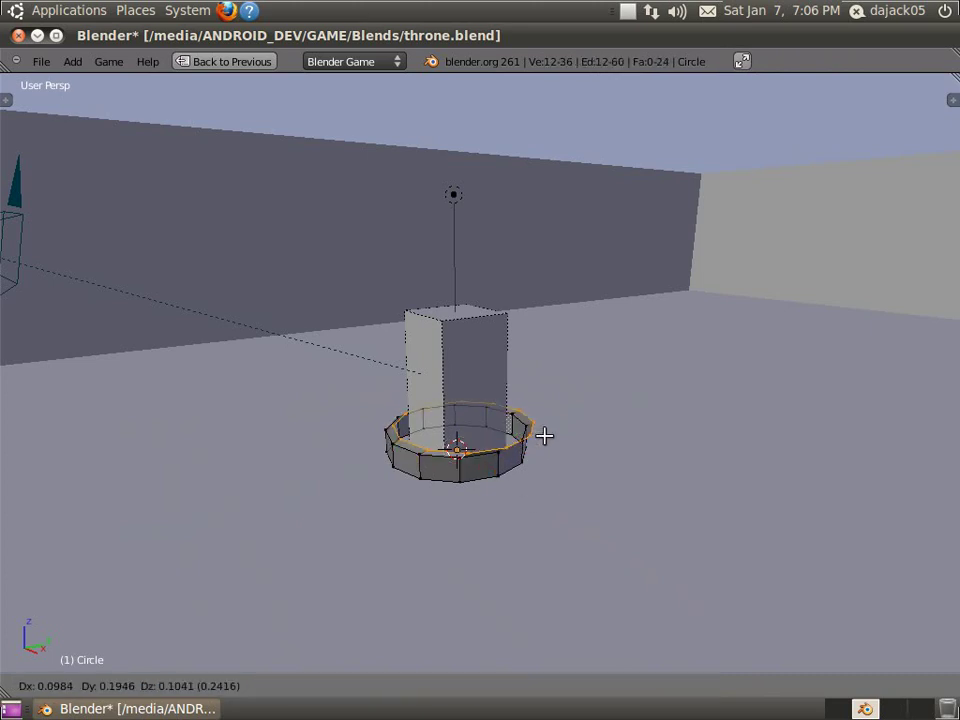
pyautogui.rightClick(576, 476)
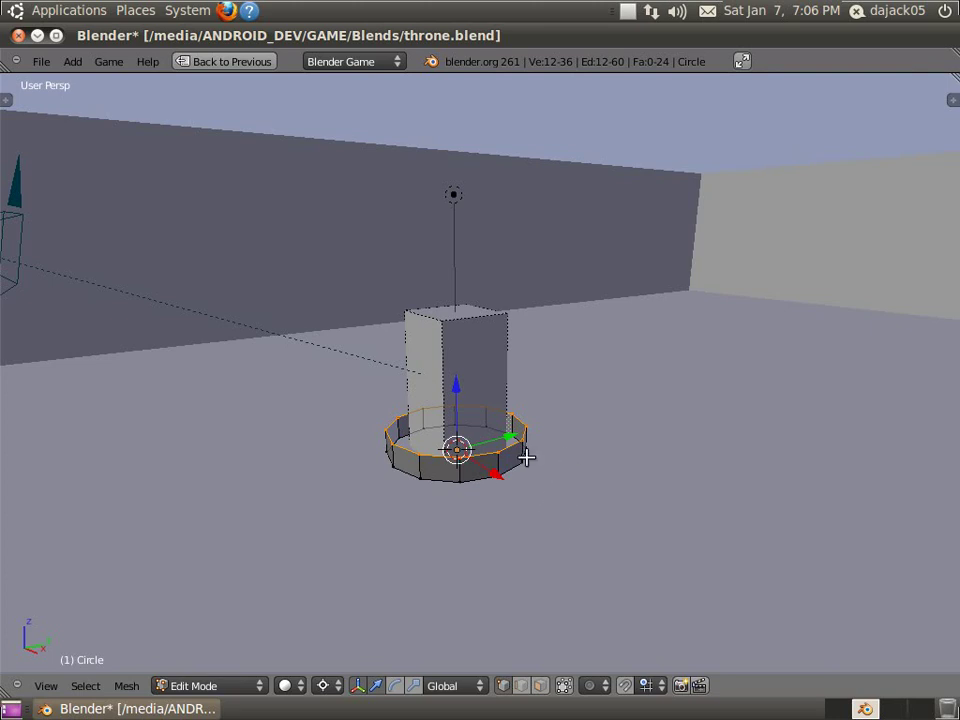
# Step: Change the pivot to Median Point and scale the extruded loop outward by about 1.4 to form a flat rim
pyautogui.press('s')
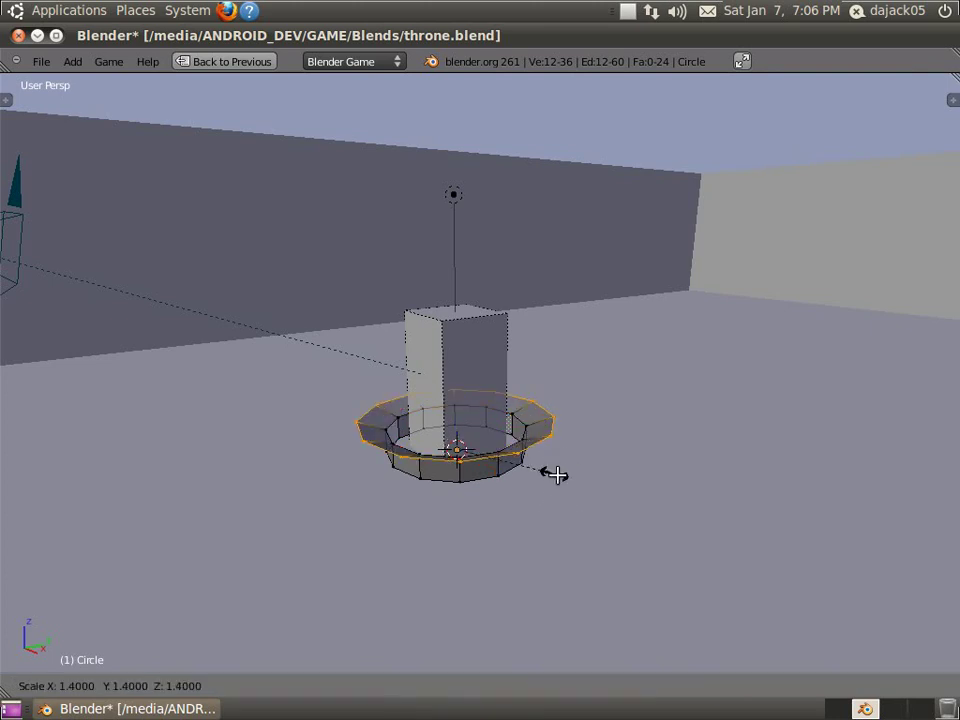
pyautogui.rightClick(557, 456)
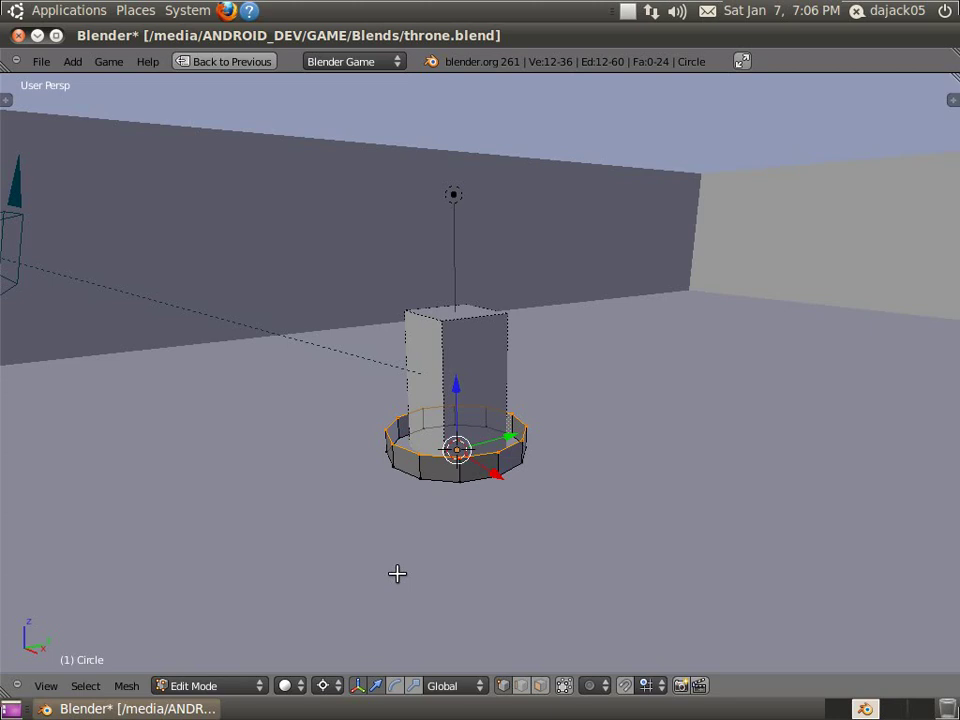
pyautogui.click(323, 685)
pyautogui.click(372, 607)
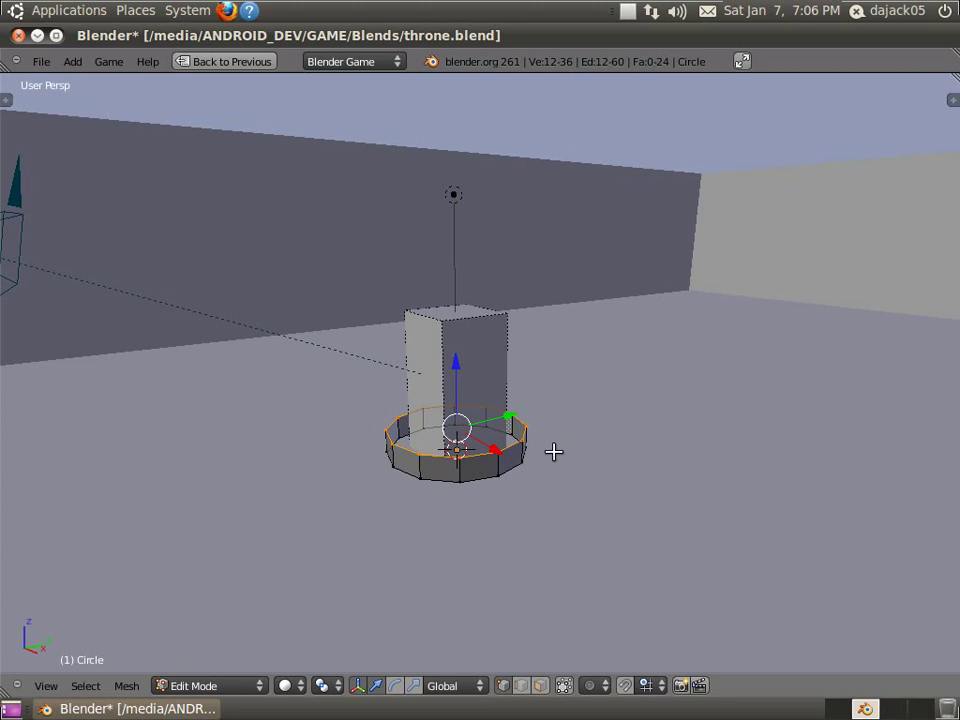
pyautogui.press('s')
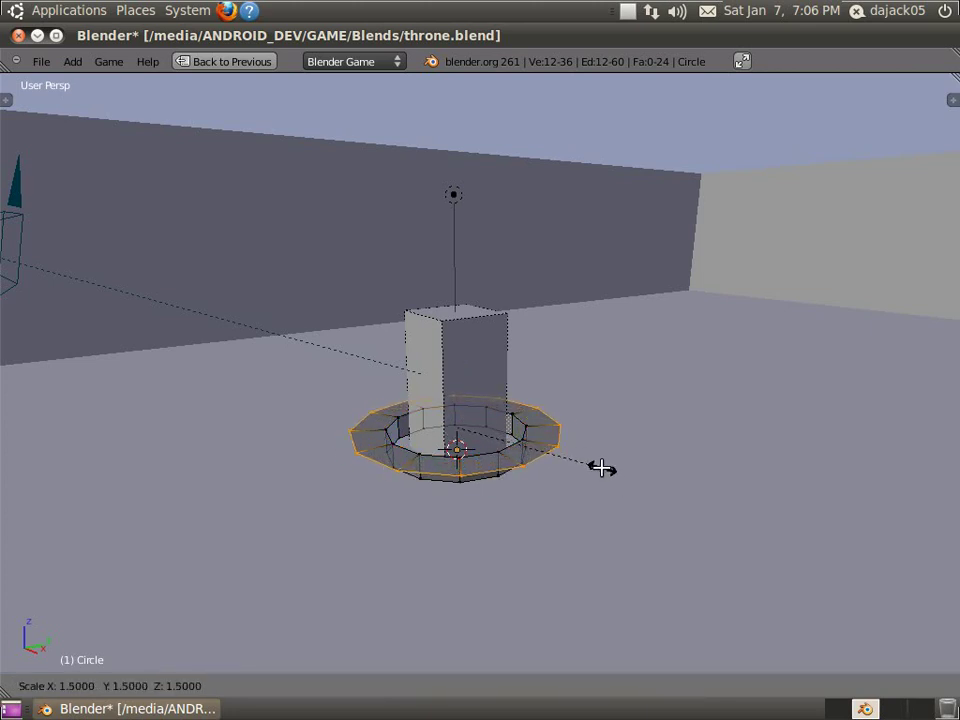
pyautogui.click(591, 461)
# Step: Extrude the rim's outer edge loop straight down along Z to form the ring's outer wall
pyautogui.press('e')
pyautogui.press('z')
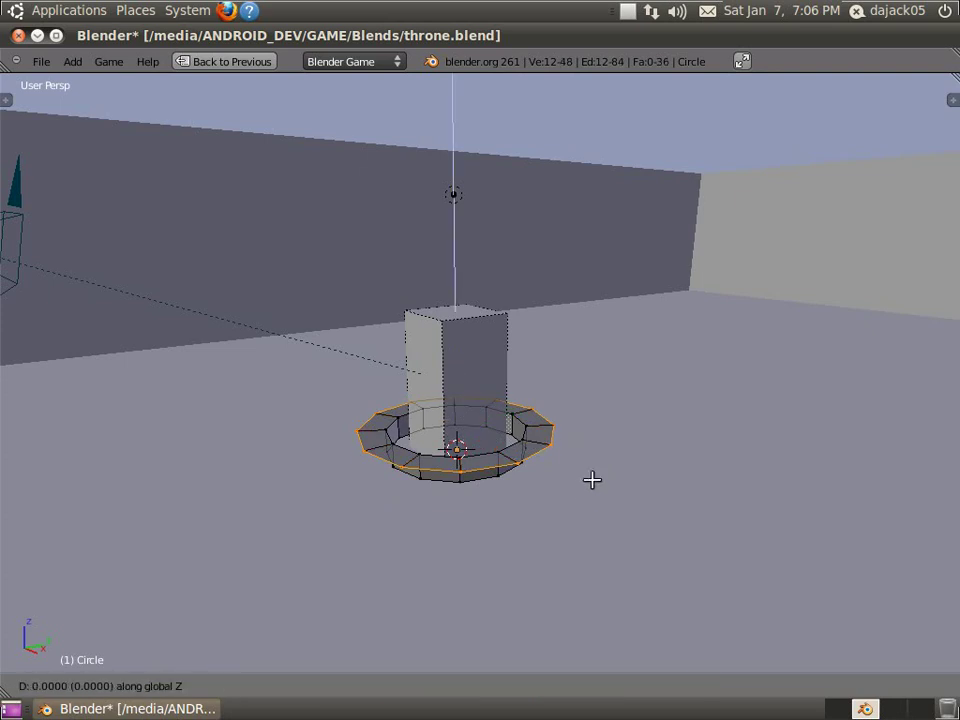
pyautogui.press('Return')
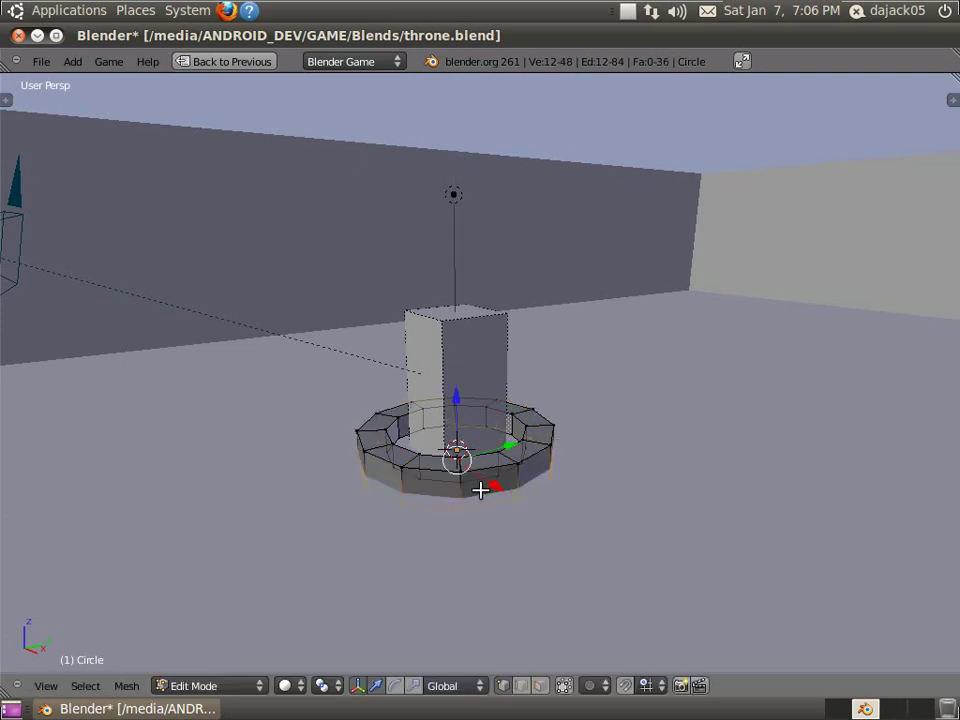
# Step: Move the bottom edge loop of the ring's inner wall by -1 along Z and return to Object Mode
pyautogui.press('a')
pyautogui.keyDown('alt'); pyautogui.rightClick(484, 486); pyautogui.keyUp('alt')
pyautogui.write('gz')
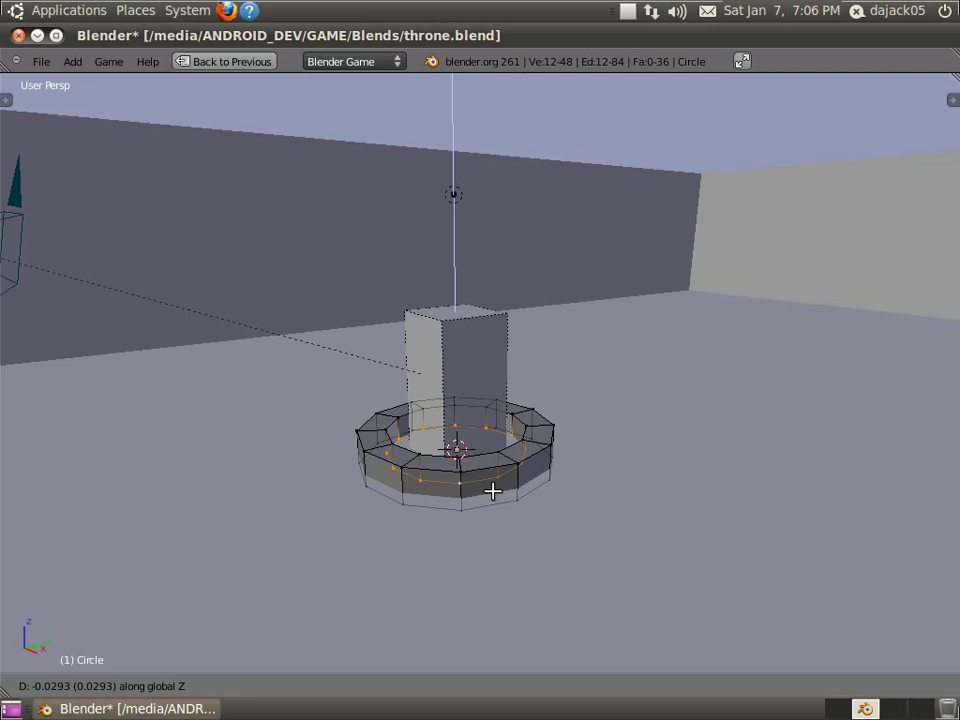
pyautogui.write('-1')
pyautogui.press('Return')
pyautogui.press('Tab')
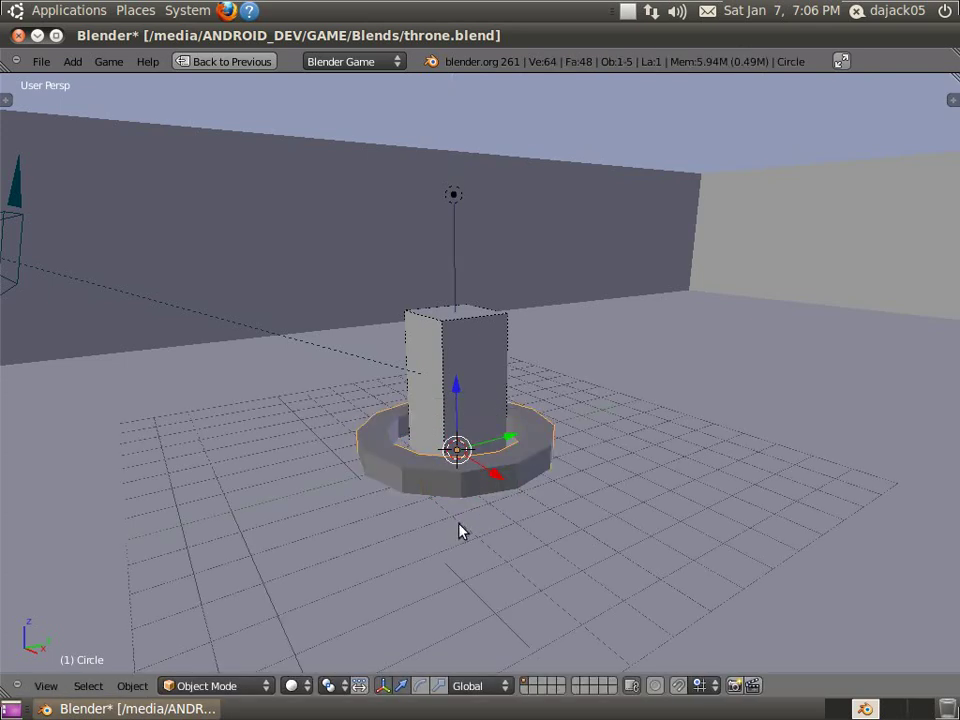
# Step: Switch the 3D view to textured shading to show the lit ring and room
pyautogui.moveTo(461, 529)
pyautogui.mouseDown(button='middle')
pyautogui.moveTo(538, 576)
pyautogui.moveTo(465, 540)
pyautogui.mouseUp(button='middle')
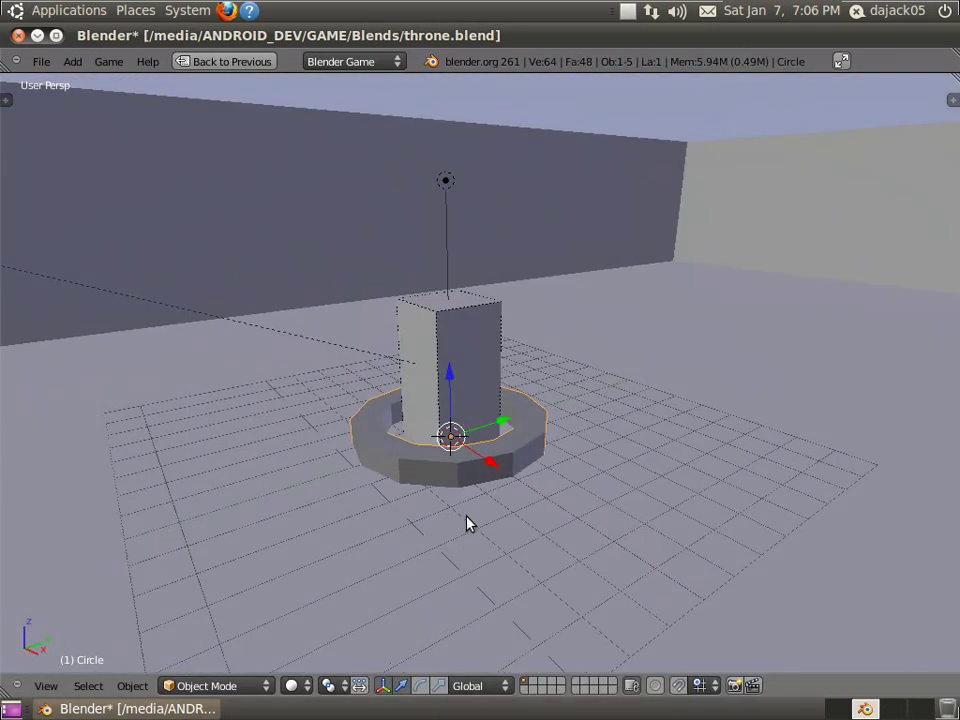
pyautogui.press('z')
pyautogui.press('z')
pyautogui.hotkey('alt', 'z')
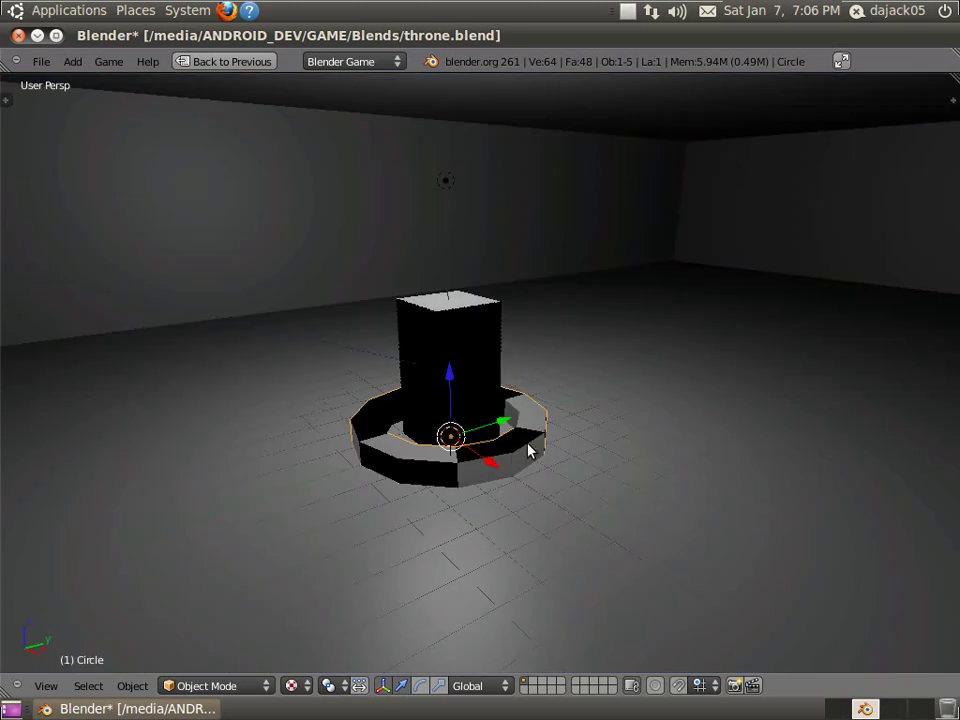
# Step: Flip the normals of the whole room box and return to Object Mode
pyautogui.rightClick(321, 450)
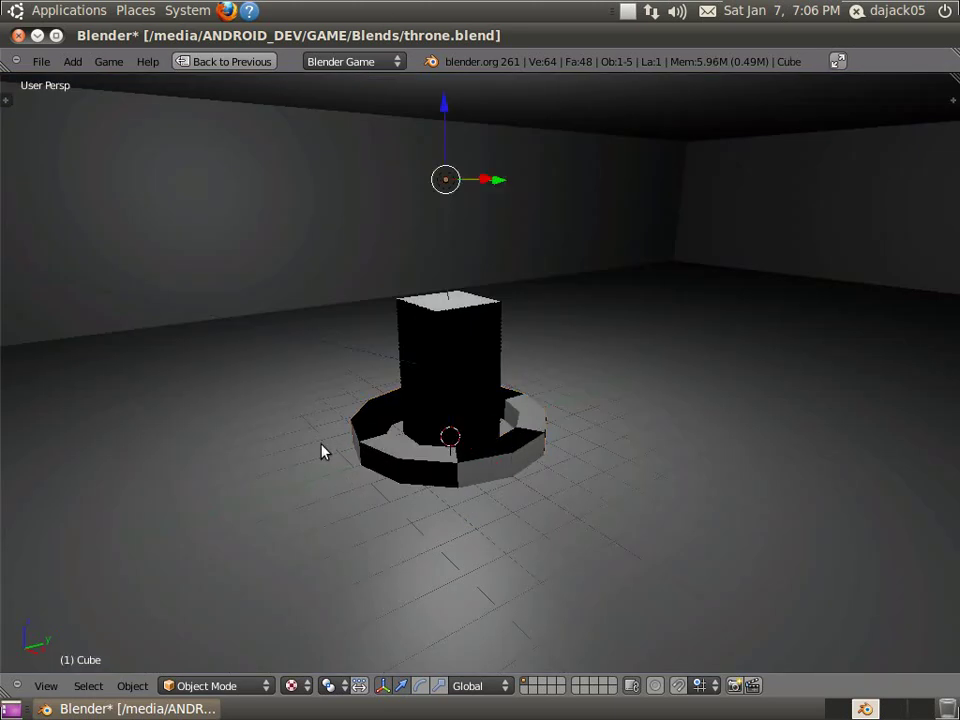
pyautogui.rightClick(495, 343)
pyautogui.rightClick(605, 514)
pyautogui.press('Tab')
pyautogui.press('w')
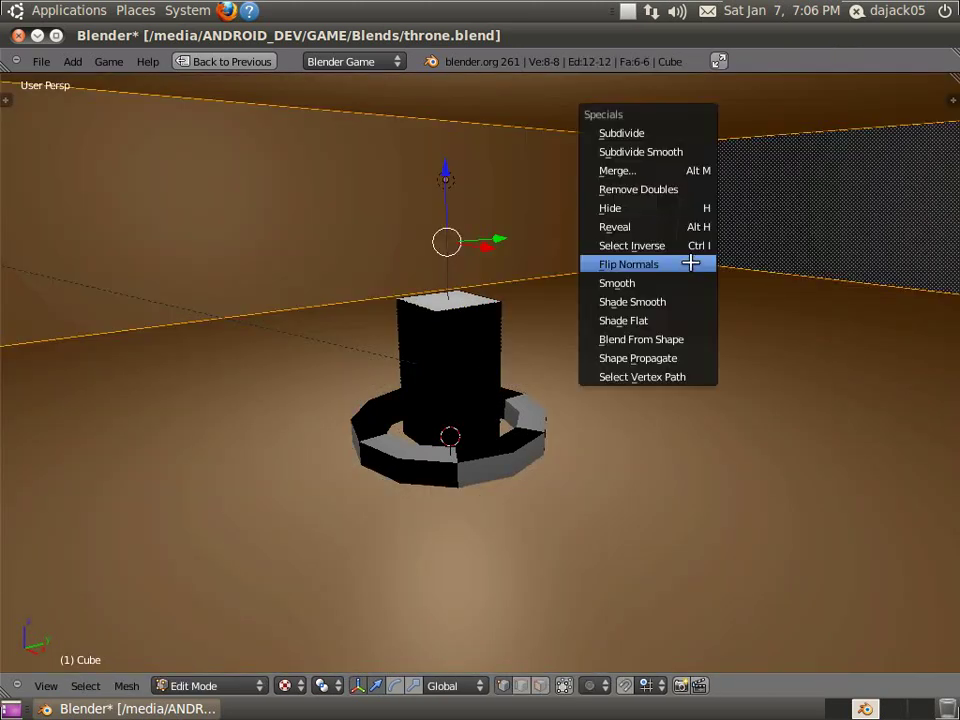
pyautogui.click(691, 266)
pyautogui.press('Tab')
# Step: Select the point lamp in wireframe, move it up above the room box, and return to textured shading
pyautogui.scroll(-6, 424, 392)
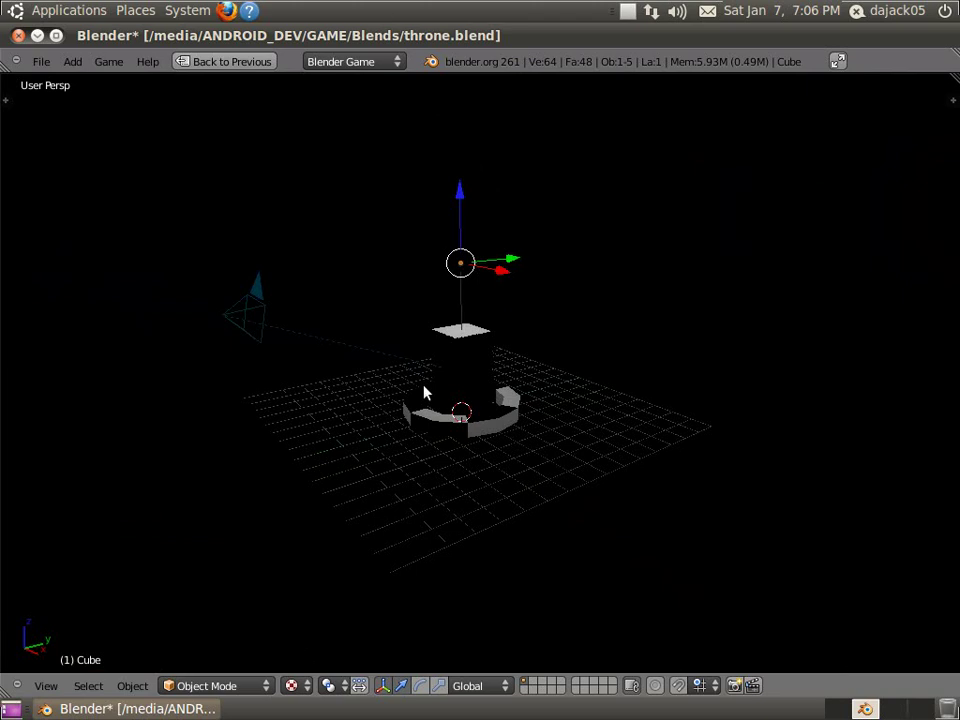
pyautogui.moveTo(424, 392); pyautogui.dragTo(501, 437, button='middle')
pyautogui.press('z')
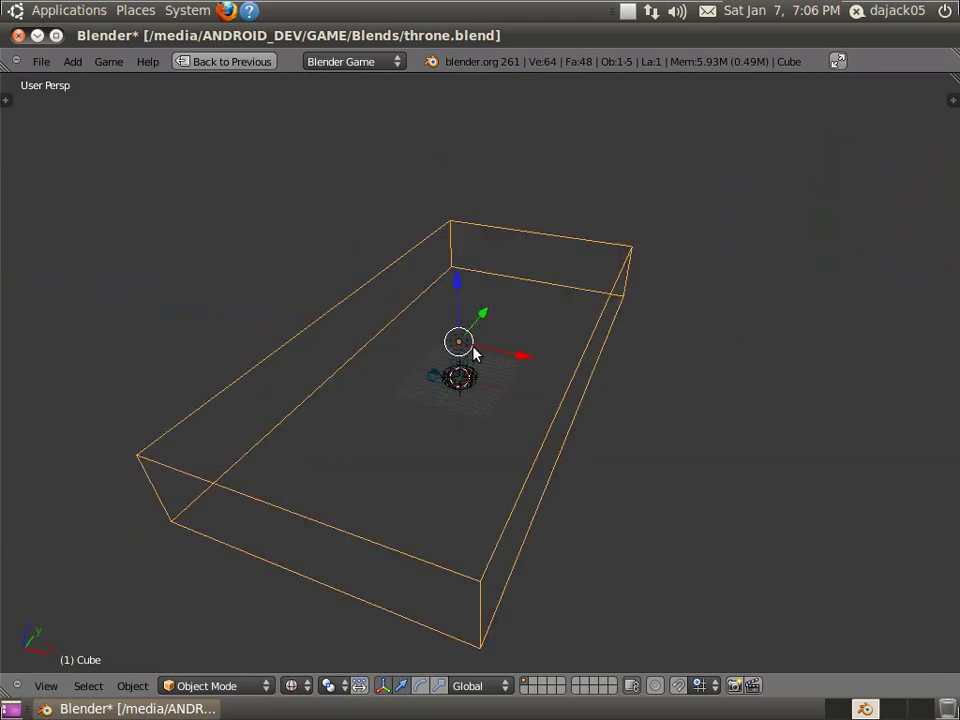
pyautogui.rightClick(476, 386)
pyautogui.press('g')
pyautogui.click(487, 275)
pyautogui.press('z')
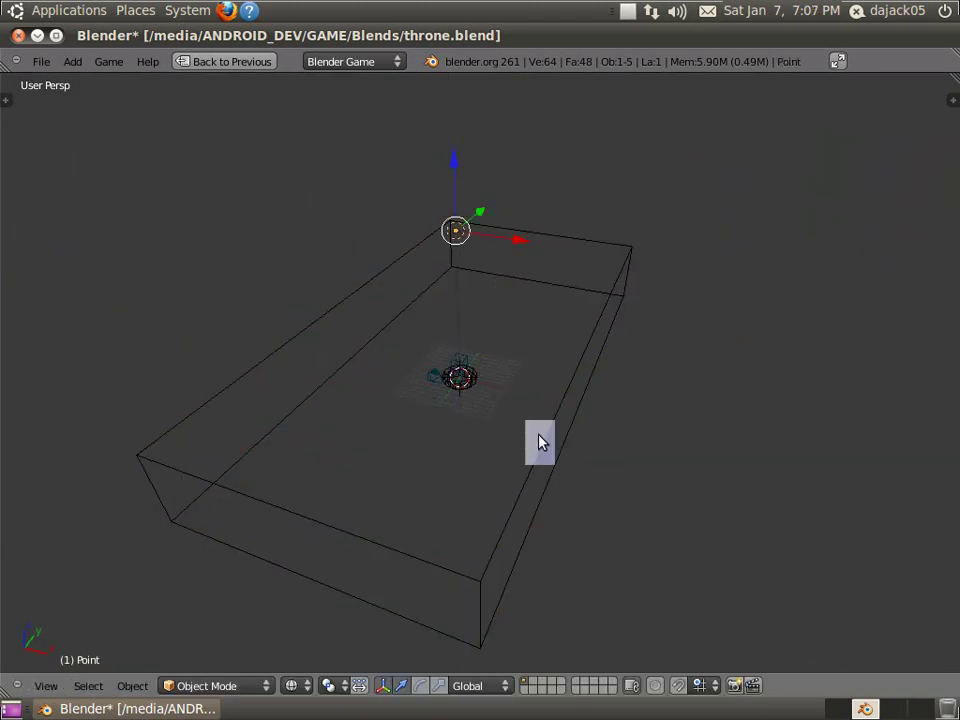
pyautogui.moveTo(538, 434); pyautogui.dragTo(495, 392, button='middle')
pyautogui.hotkey('alt', 'z')
pyautogui.scroll(1, 495, 391)
# Step: Abandon any further moves of the point lamp and undo its move above the room
pyautogui.press('g')
pyautogui.press('Escape')
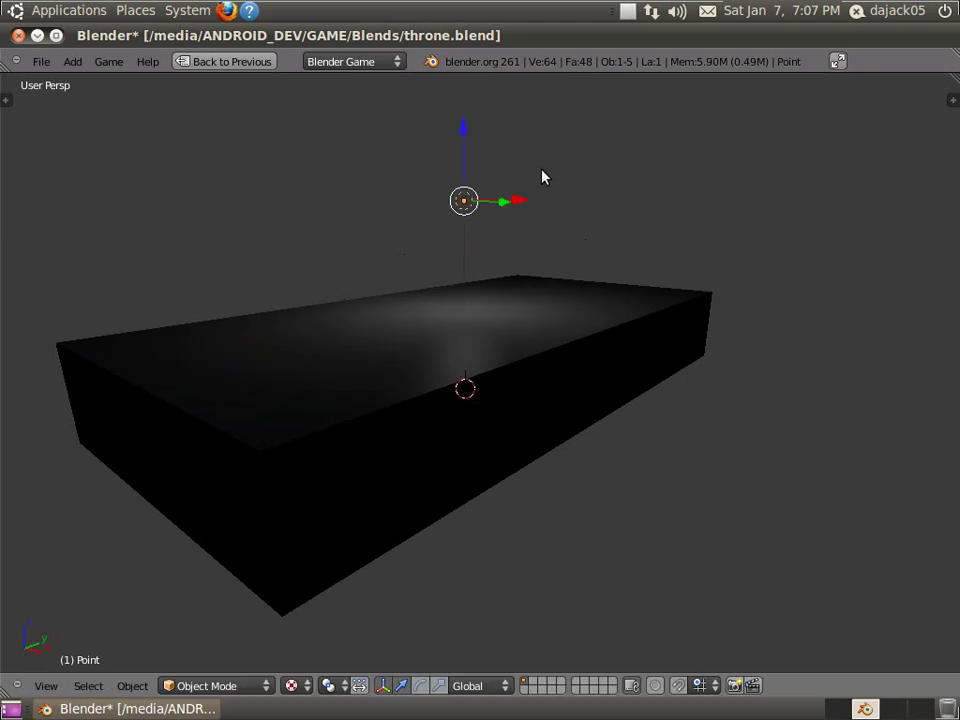
pyautogui.press('g')
pyautogui.press('x')
pyautogui.press('Escape')
pyautogui.hotkey('ctrl', 'z')
pyautogui.hotkey('ctrl', 'z')
# Step: Flip the room box's normals back toward the interior and leave Edit Mode
pyautogui.scroll(2, 510, 390)
pyautogui.moveTo(486, 415); pyautogui.dragTo(516, 409, button='middle')
pyautogui.scroll(3, 490, 415)
pyautogui.scroll(-5, 490, 423)
pyautogui.press('Tab')
pyautogui.press('w')
pyautogui.click(514, 408)
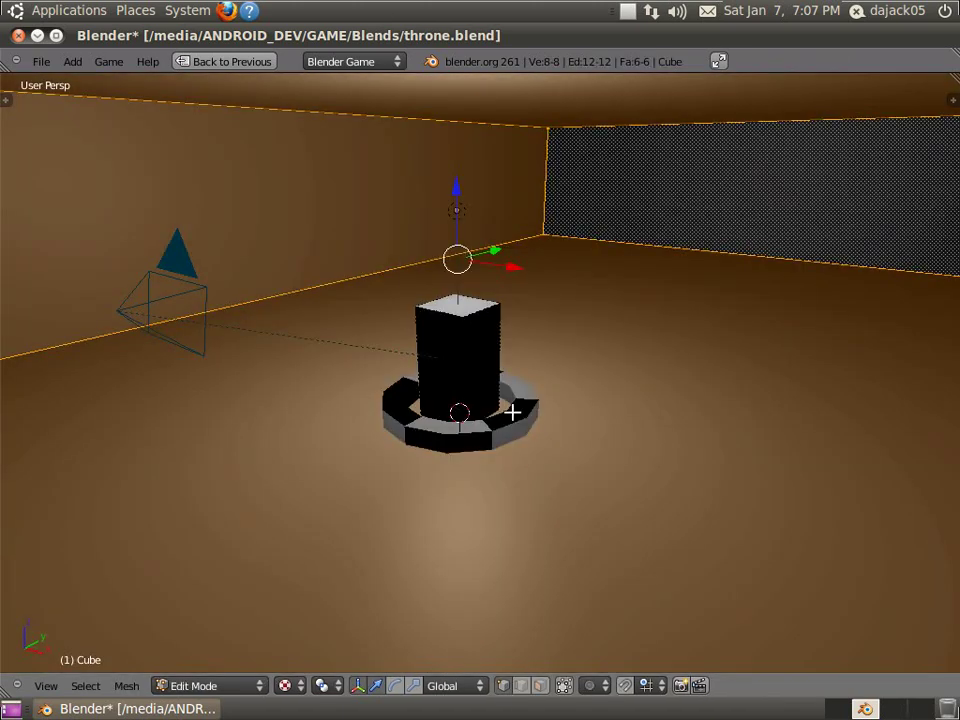
pyautogui.press('Tab')
# Step: Try flipping the normals of all the ring's faces in Edit Mode, repeating the flip
pyautogui.rightClick(507, 437)
pyautogui.press('Tab')
pyautogui.scroll(1, 507, 439)
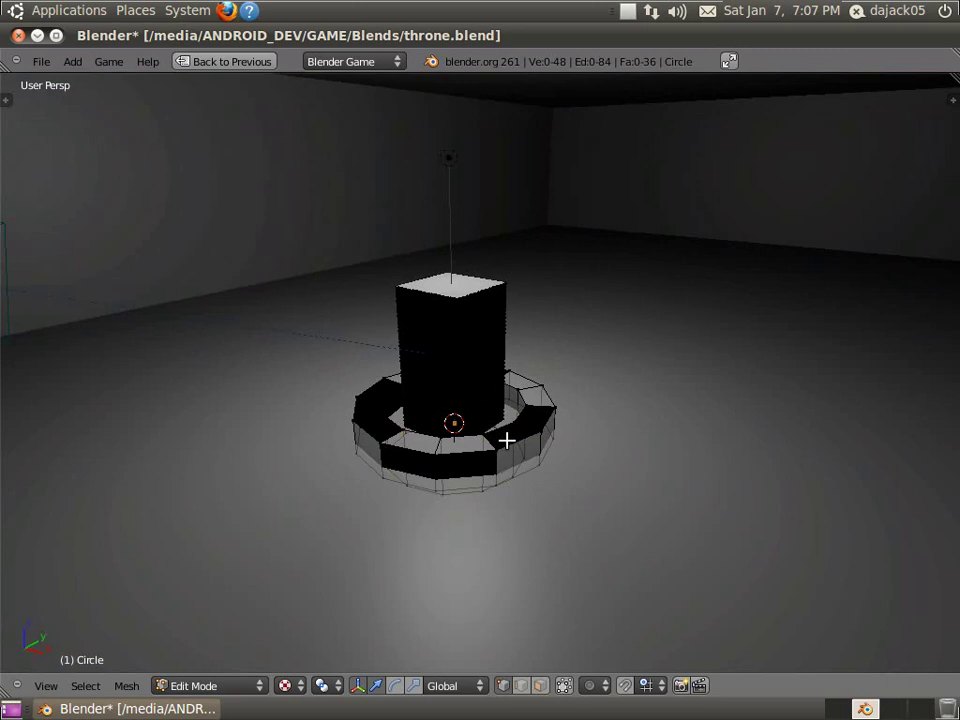
pyautogui.press('a')
pyautogui.press('w')
pyautogui.click(507, 439)
pyautogui.press('w')
pyautogui.click(506, 439)
pyautogui.press('w')
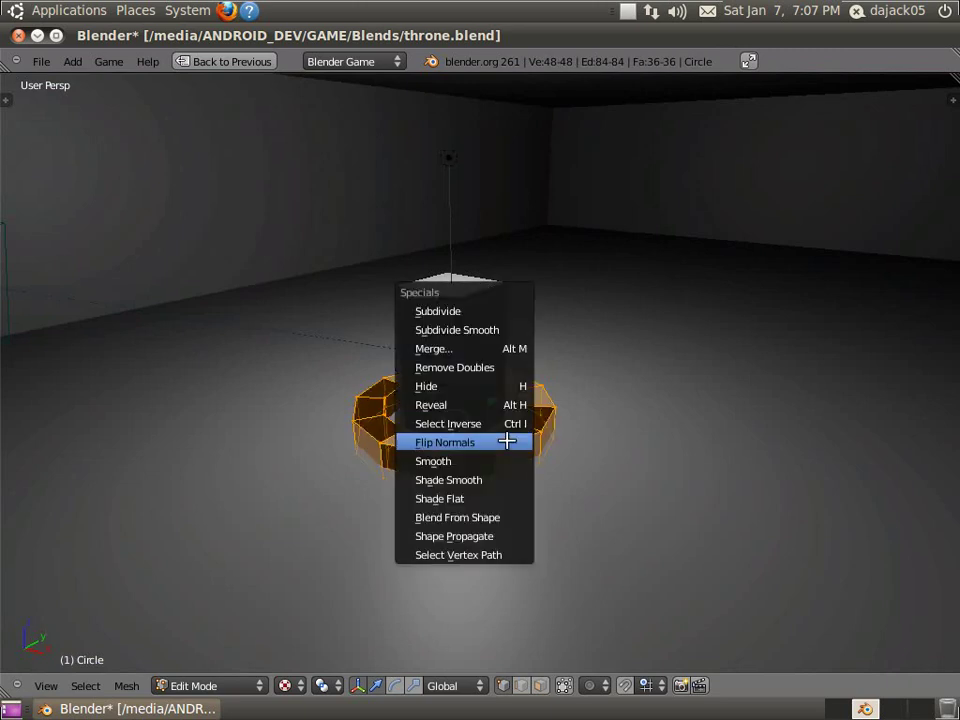
pyautogui.click(506, 439)
# Step: Recalculate the normals of the entire ring so they face consistently outward, and return to Object Mode
pyautogui.moveTo(452, 442); pyautogui.dragTo(392, 450, button='middle')
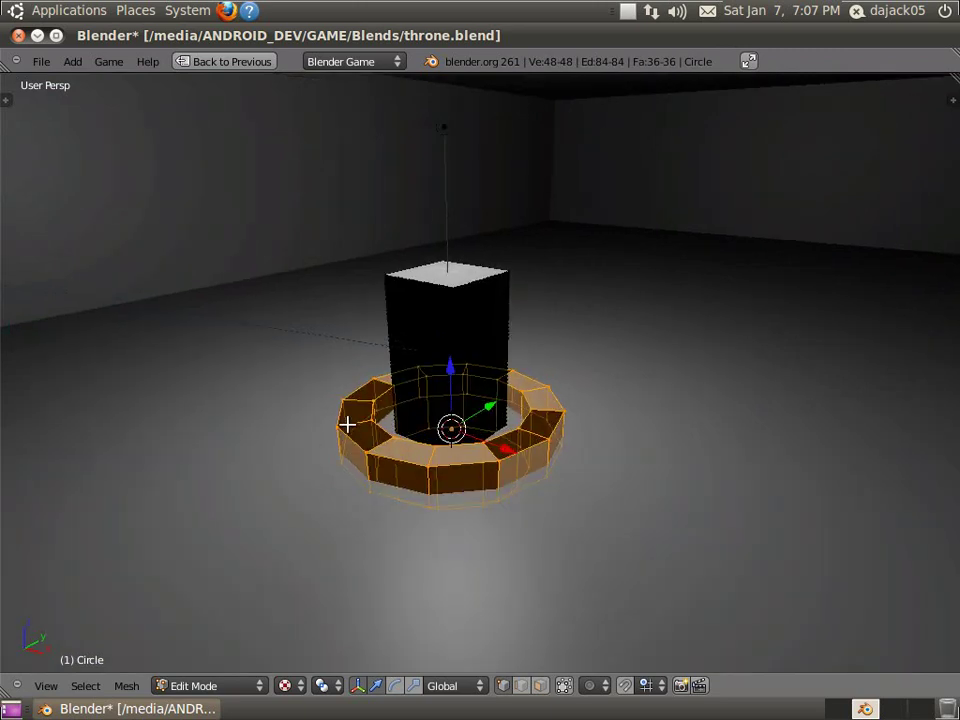
pyautogui.rightClick(347, 432)
pyautogui.moveTo(579, 459); pyautogui.dragTo(544, 467, button='middle')
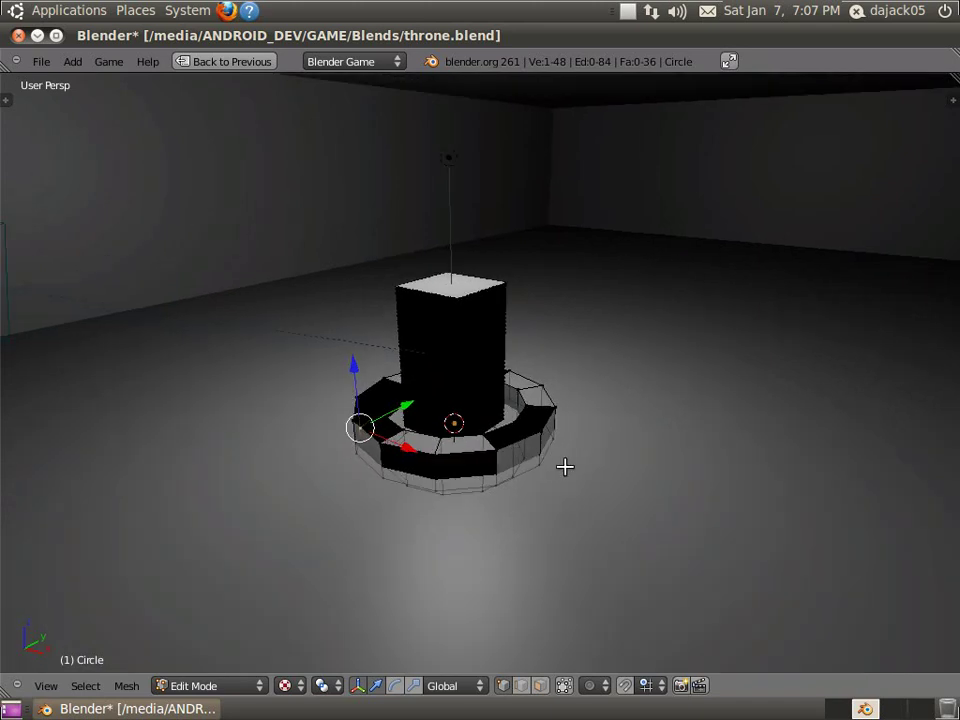
pyautogui.press('a')
pyautogui.press('a')
pyautogui.hotkey('ctrl', 'n')
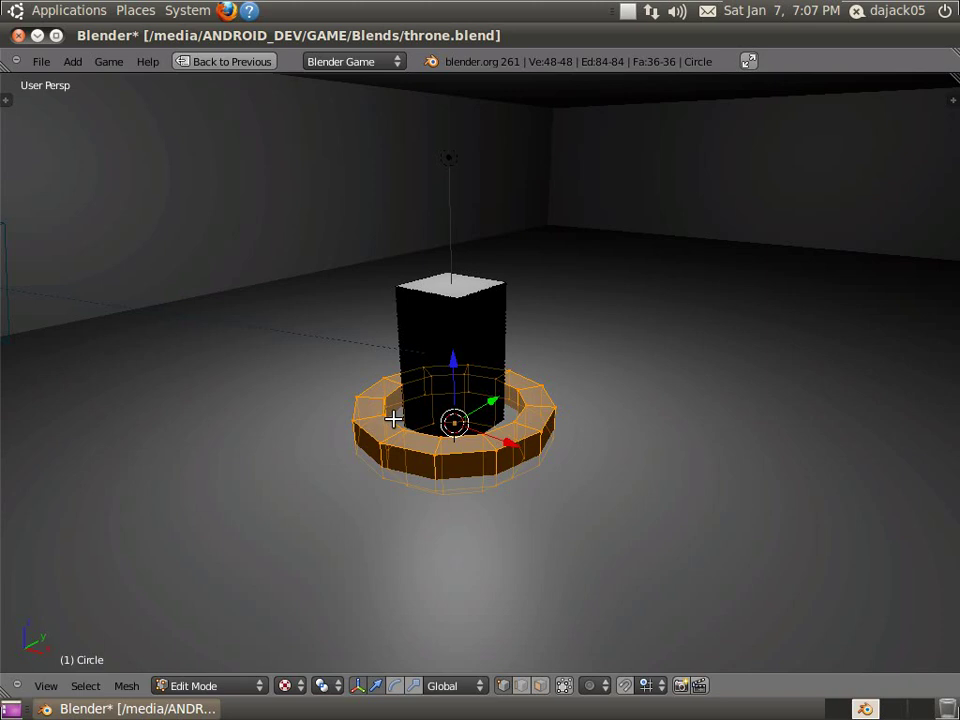
pyautogui.press('Tab')
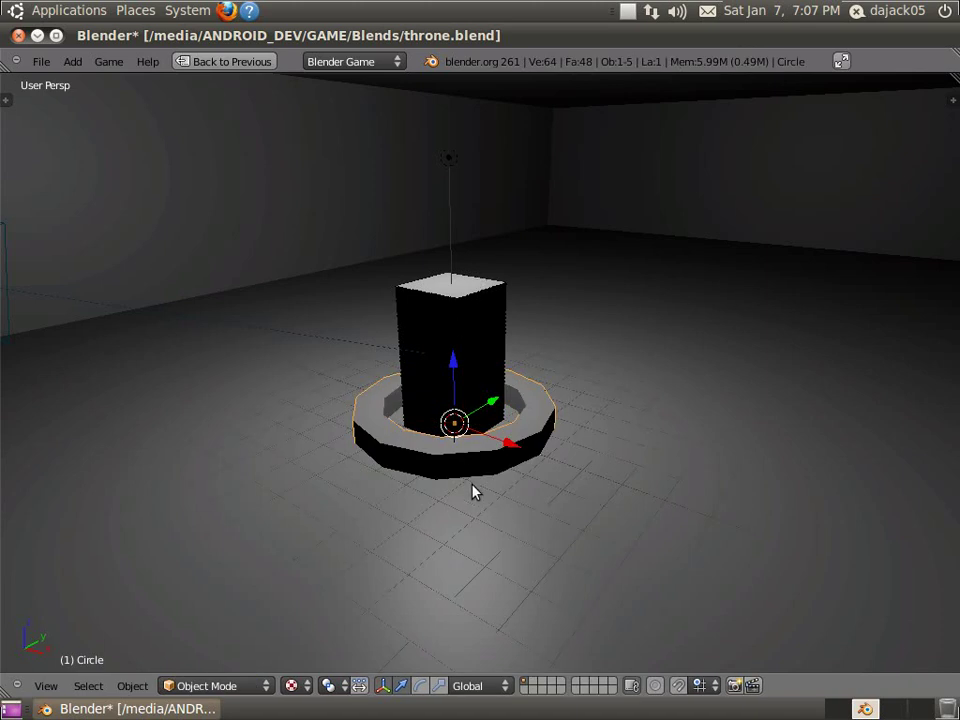
# Step: Try to move the linked player and the linked camera
pyautogui.moveTo(476, 484); pyautogui.dragTo(460, 468, button='middle')
pyautogui.rightClick(535, 337)
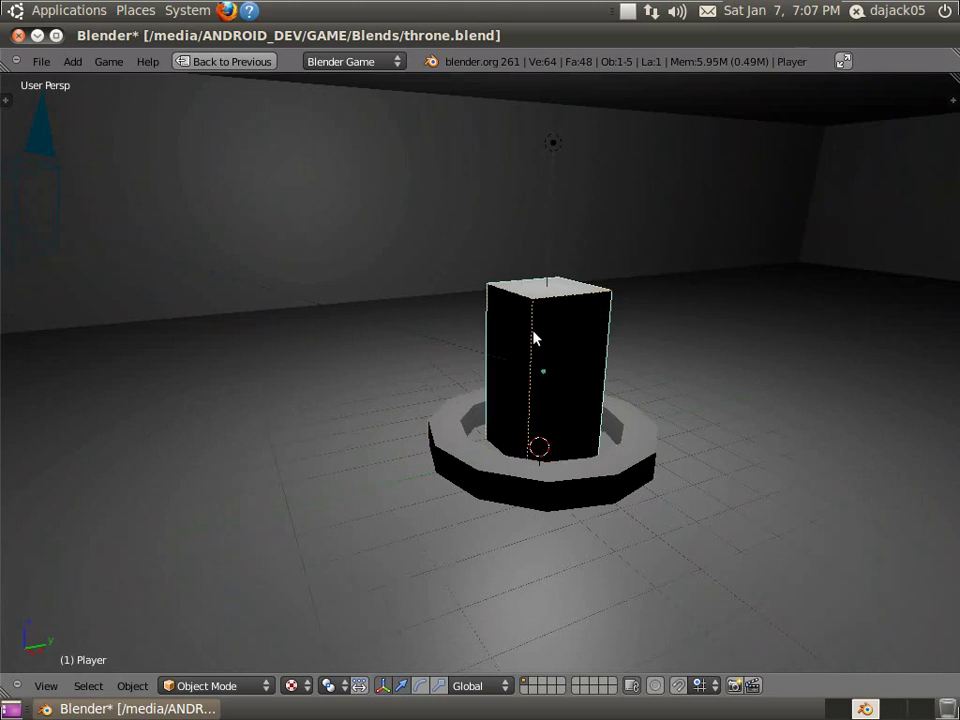
pyautogui.scroll(-1, 536, 340)
pyautogui.press('g')
pyautogui.click(174, 243)
pyautogui.rightClick(174, 239)
pyautogui.press('g')
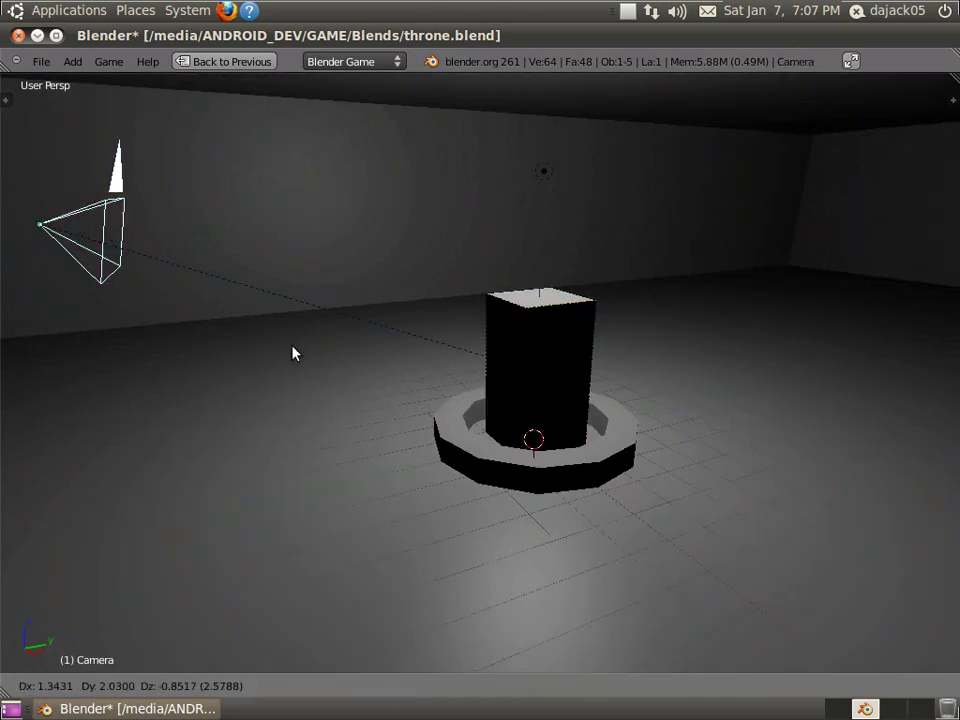
pyautogui.click(343, 328)
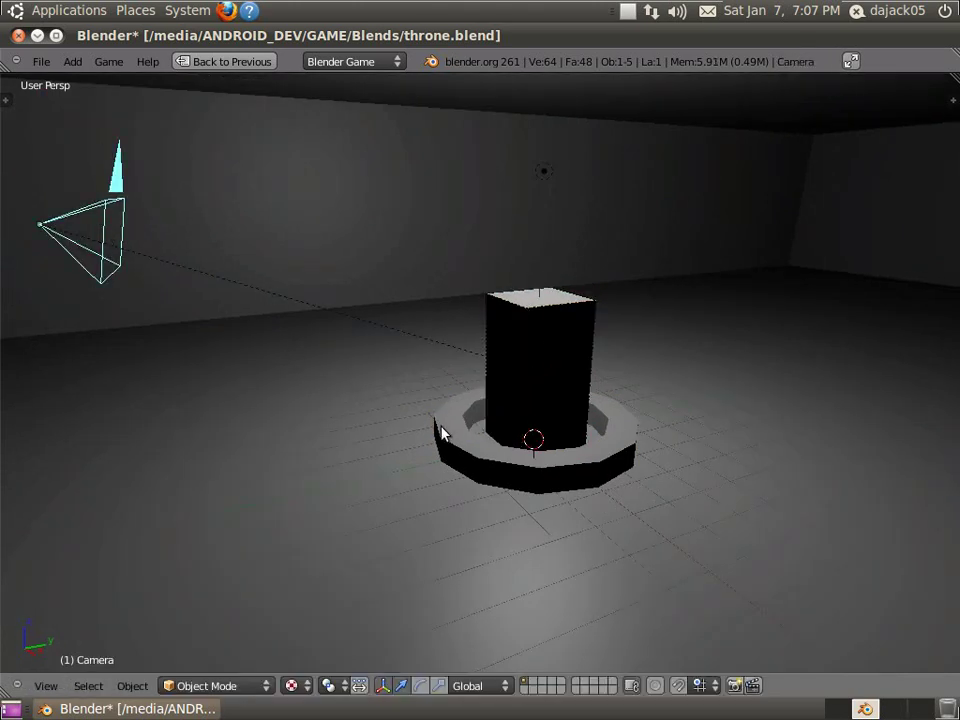
# Step: Select the room, the ring and the lamp in wireframe display, leaving the linked player and camera unselected
pyautogui.rightClick(491, 495)
pyautogui.keyDown('shift'); pyautogui.rightClick(486, 476); pyautogui.keyUp('shift')
pyautogui.press('z')
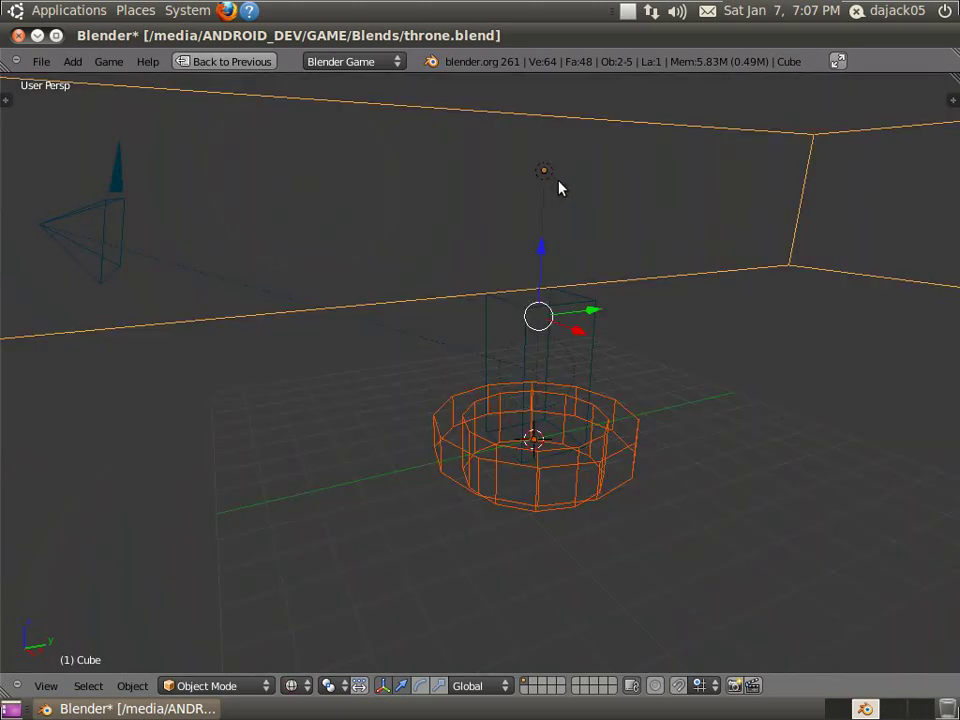
pyautogui.press('a')
pyautogui.press('a')
pyautogui.keyDown('shift'); pyautogui.rightClick(546, 338); pyautogui.keyUp('shift')
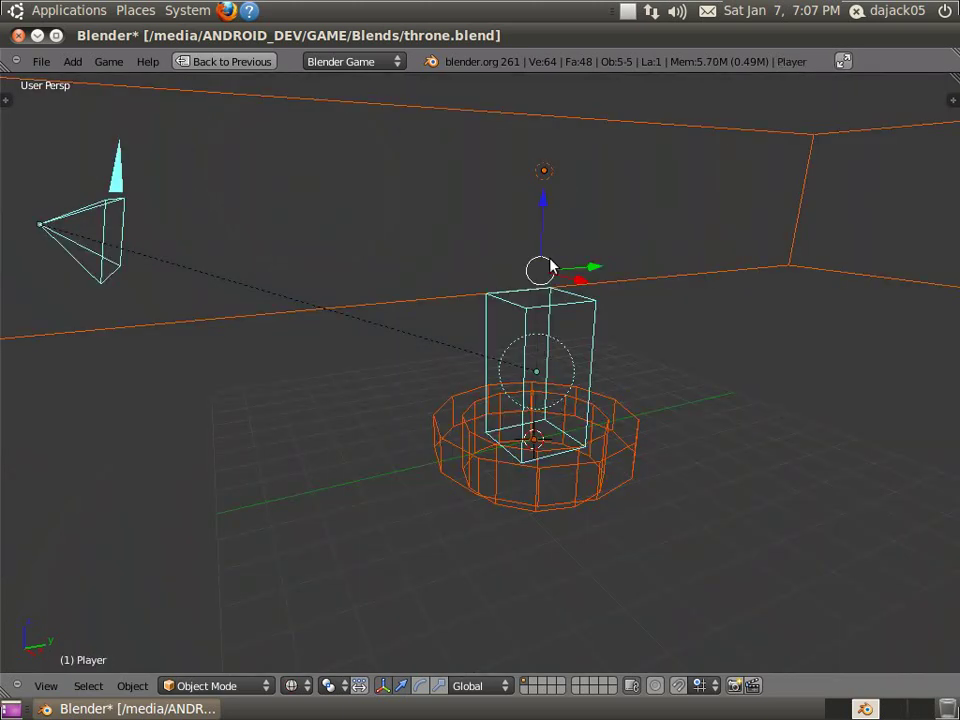
pyautogui.press('g')
pyautogui.press('Escape')
pyautogui.keyDown('shift'); pyautogui.rightClick(548, 318); pyautogui.keyUp('shift')
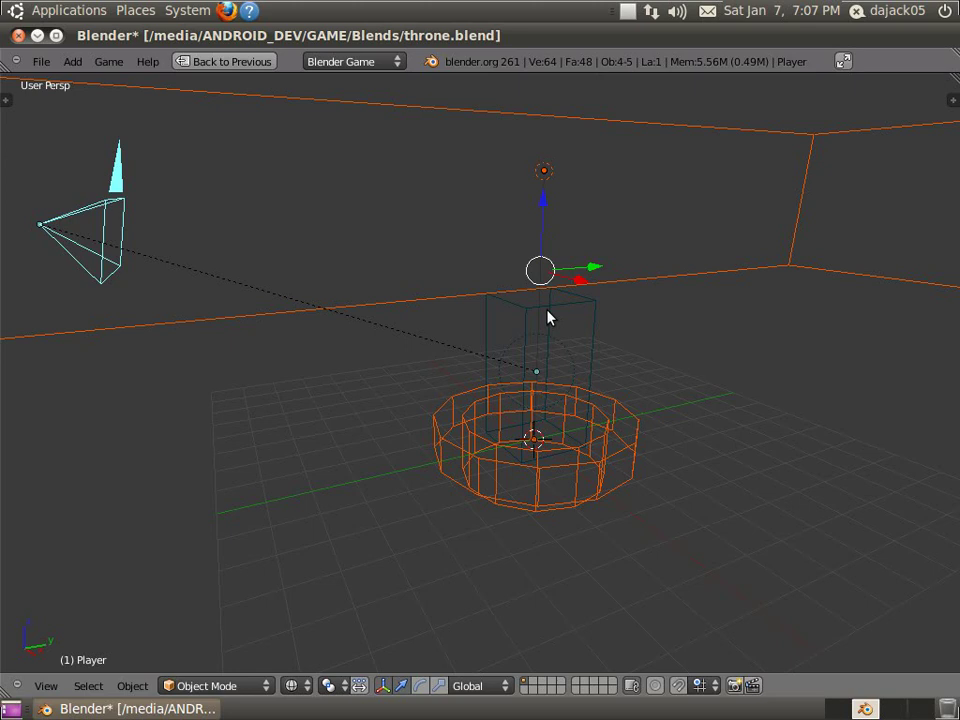
pyautogui.keyDown('shift'); pyautogui.rightClick(69, 231); pyautogui.keyUp('shift')
pyautogui.keyDown('shift'); pyautogui.rightClick(69, 231); pyautogui.keyUp('shift')
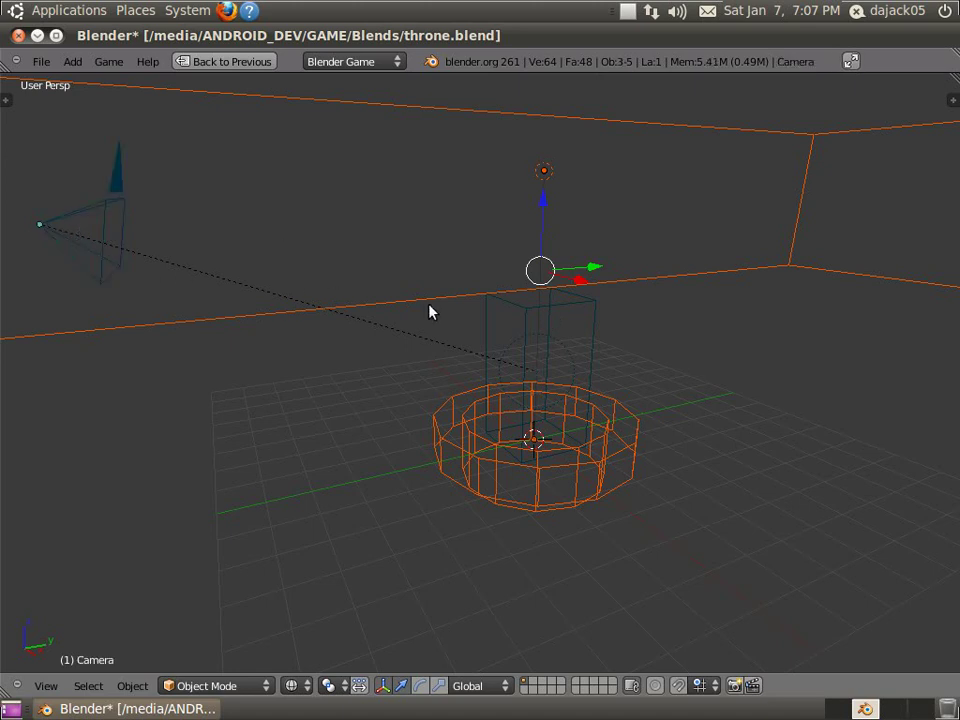
# Step: Move the selected room, ring and lamp in the positive Y direction, placing the player and camera near the room's rear end
pyautogui.press('KP_7')
pyautogui.press('KP_5')
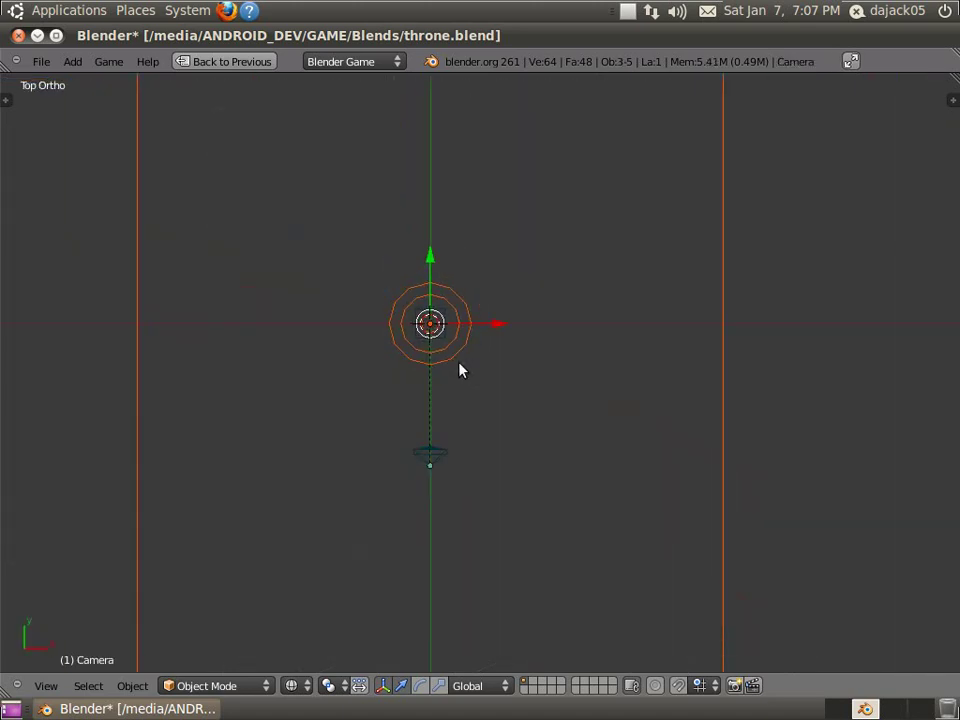
pyautogui.scroll(-5, 460, 371)
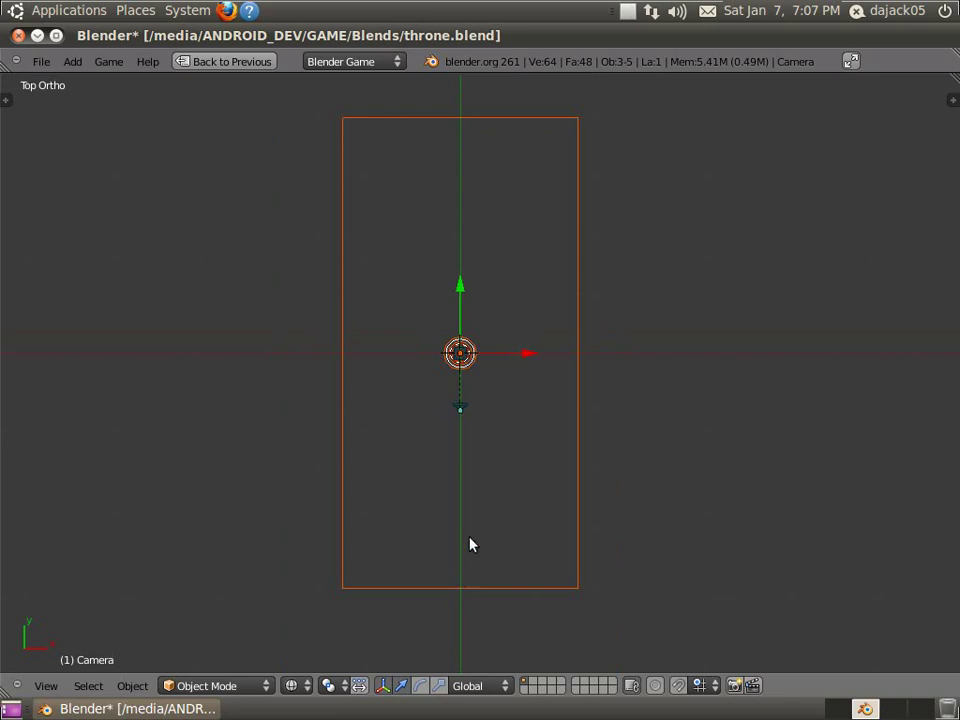
pyautogui.keyDown('ctrl'); pyautogui.moveTo(461, 296); pyautogui.dragTo(476, 129); pyautogui.keyUp('ctrl')
pyautogui.moveTo(516, 463)
pyautogui.mouseDown(button='middle')
pyautogui.moveTo(399, 360)
pyautogui.moveTo(464, 433)
pyautogui.moveTo(521, 461)
pyautogui.moveTo(540, 407)
pyautogui.mouseUp(button='middle')
# Step: Playtest the textured scene from the camera view, moving and turning the player around the room, and end with everything deselected
pyautogui.press('KP_0')
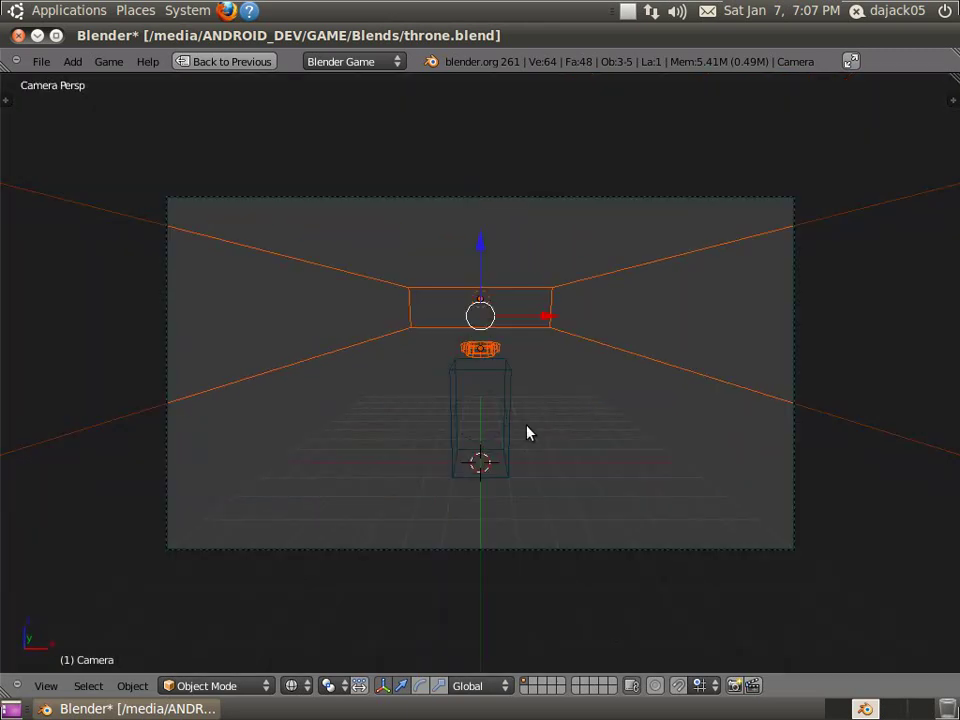
pyautogui.hotkey('alt', 'z')
pyautogui.scroll(2, 523, 440)
pyautogui.press('p')
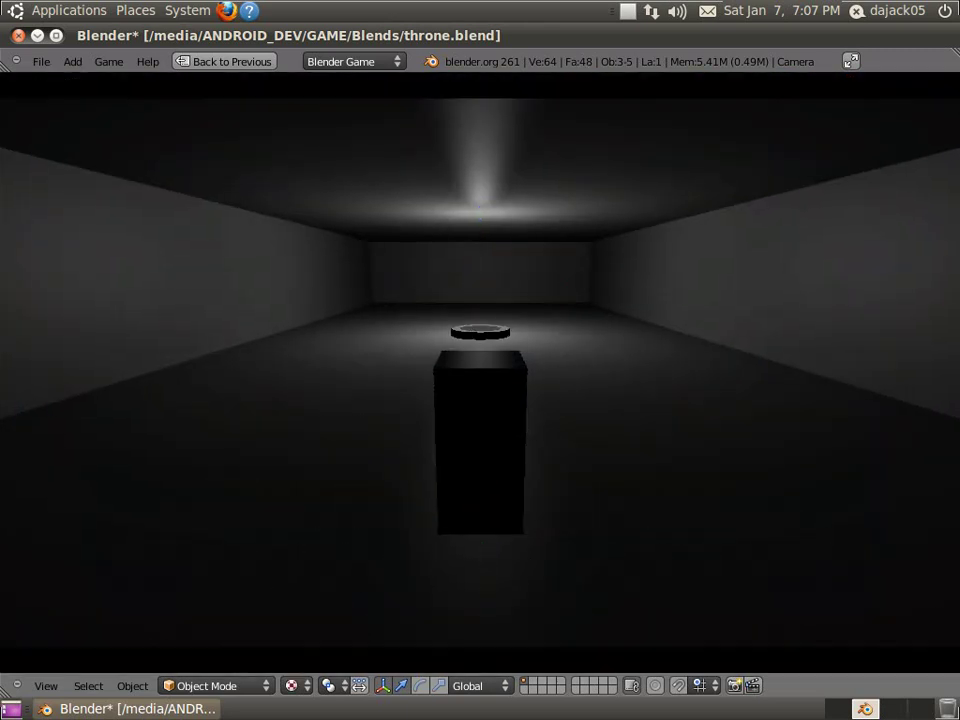
pyautogui.press('a')
pyautogui.press('d')
pyautogui.press('w')
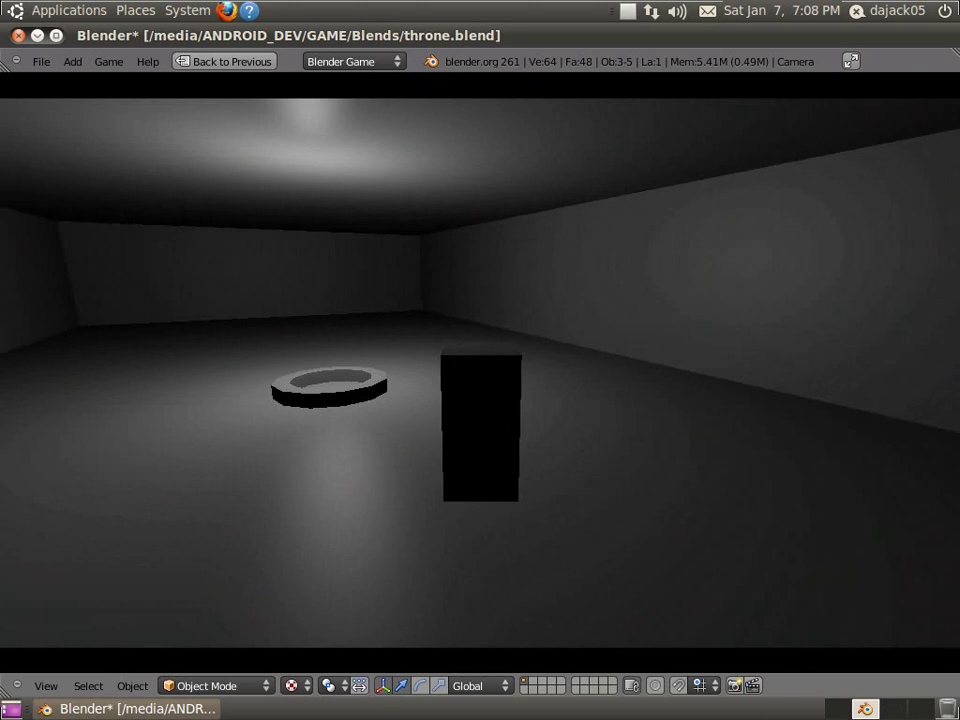
pyautogui.press('w')
pyautogui.press('a')
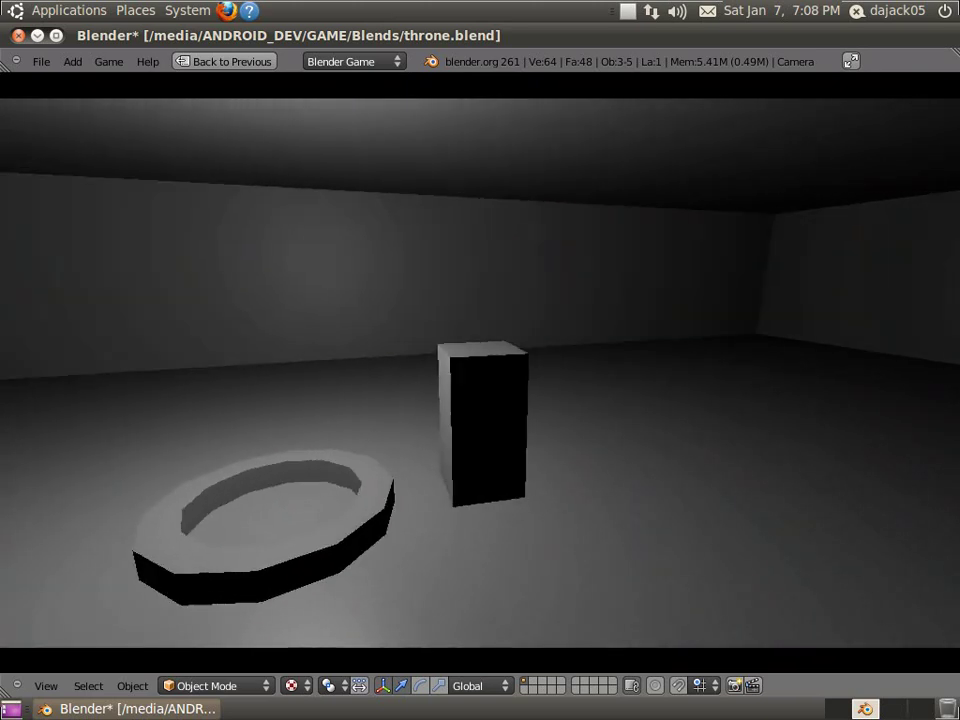
pyautogui.press('a')
pyautogui.press('d')
pyautogui.press('a')
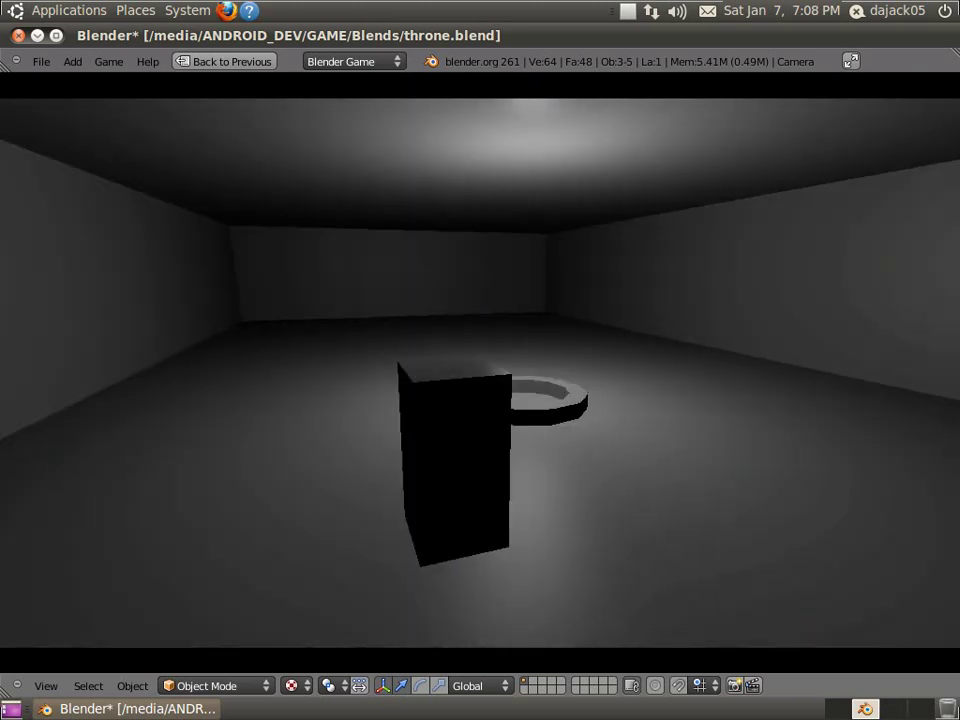
pyautogui.press('s')
pyautogui.press('d')
pyautogui.press('a')
pyautogui.press('w')
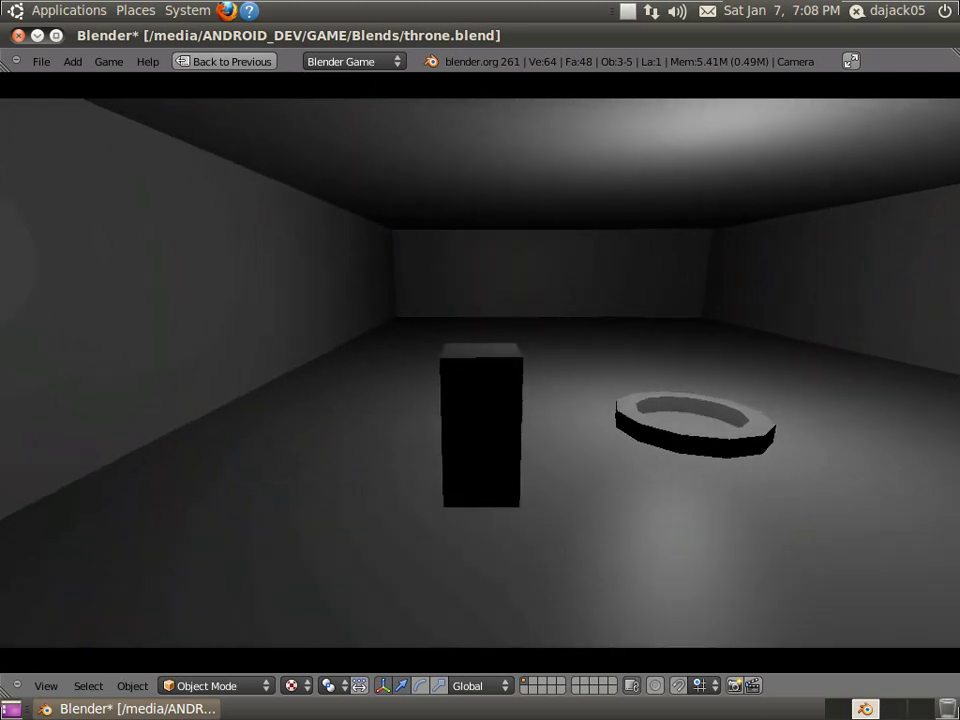
pyautogui.press('d')
pyautogui.press('a')
pyautogui.press('s')
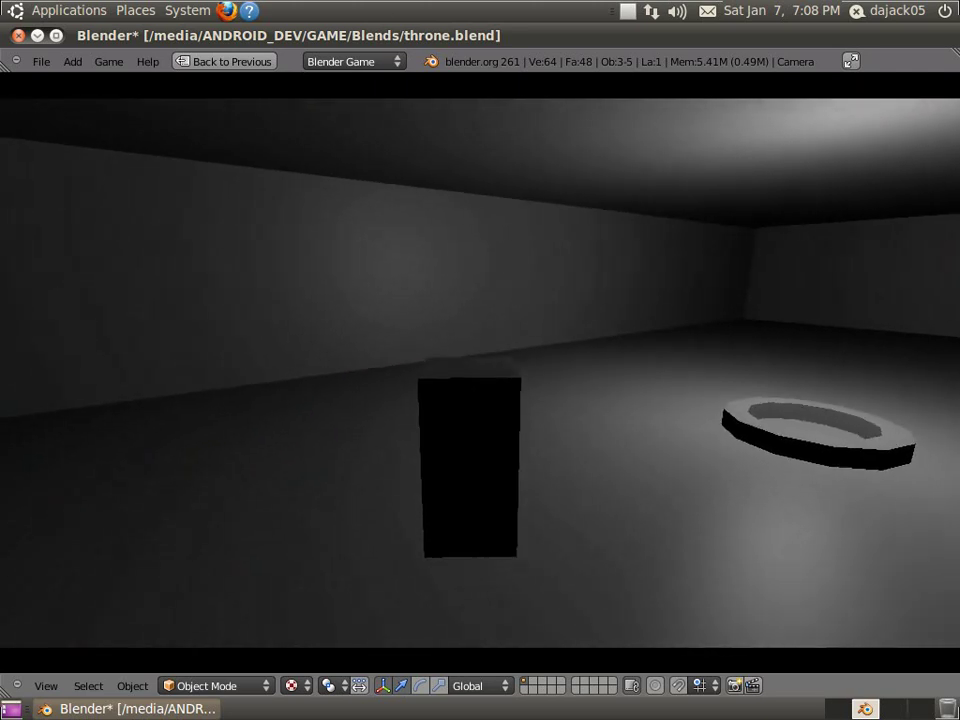
pyautogui.press('d')
pyautogui.press('d')
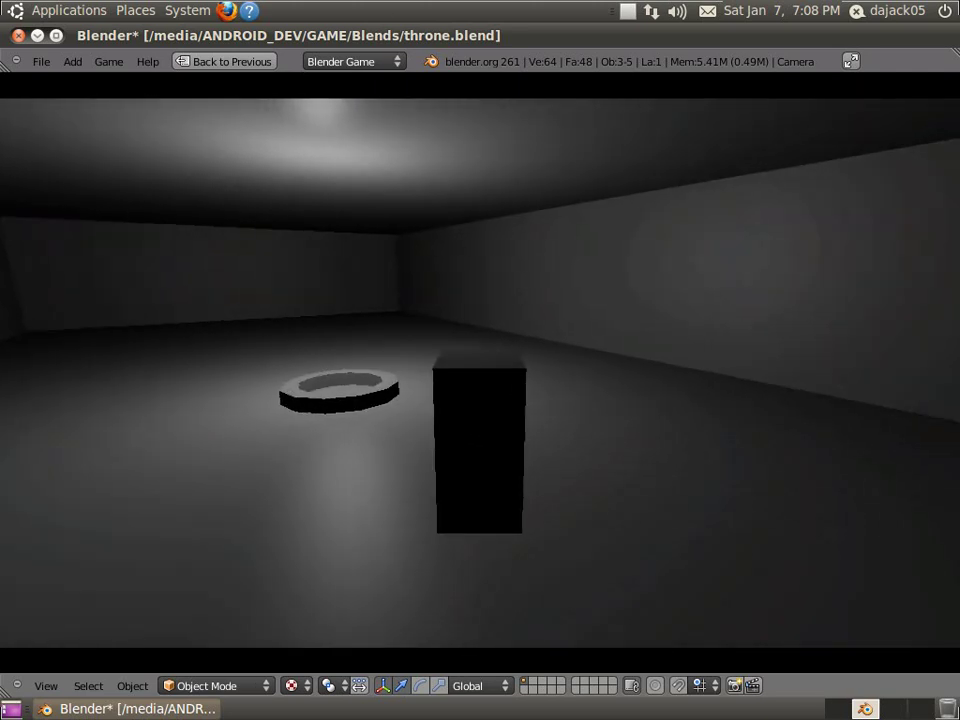
pyautogui.press('a')
pyautogui.press('Left')
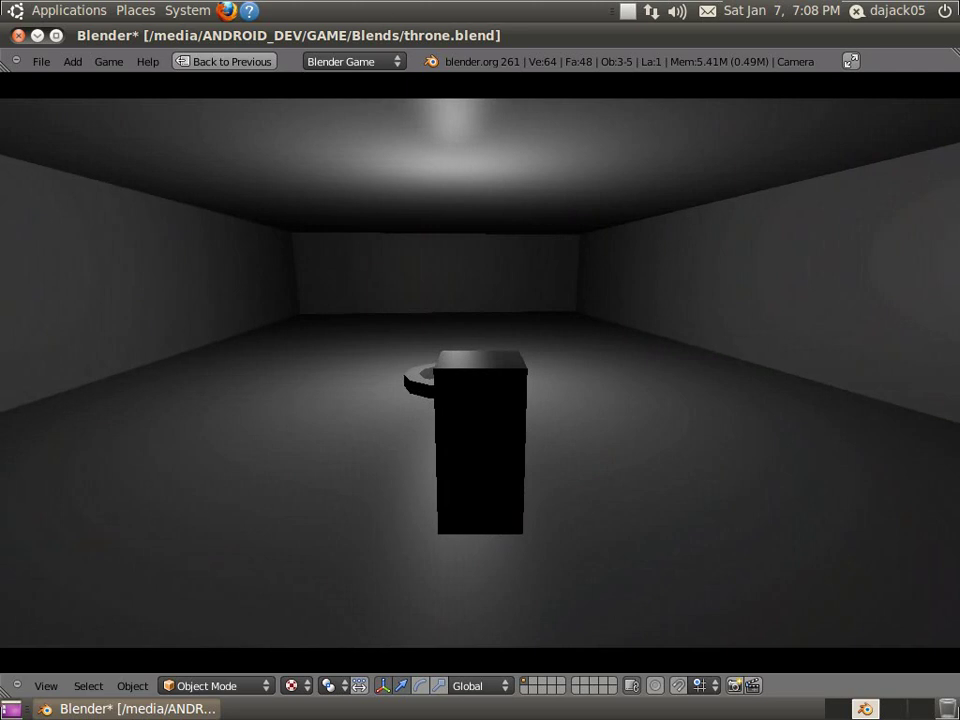
pyautogui.press('Escape')
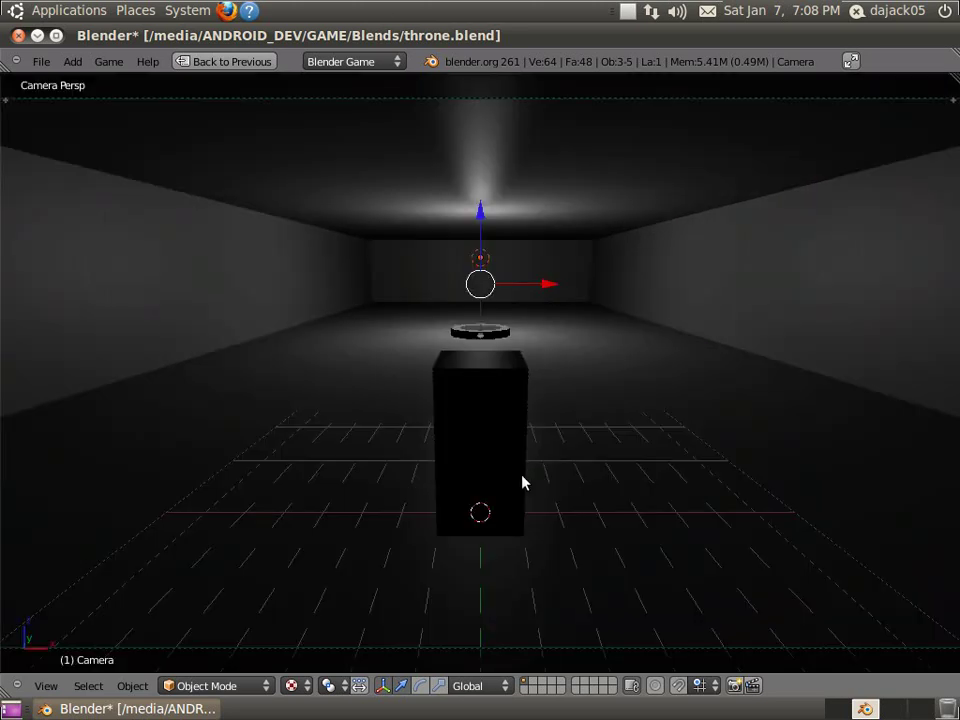
pyautogui.press('a')
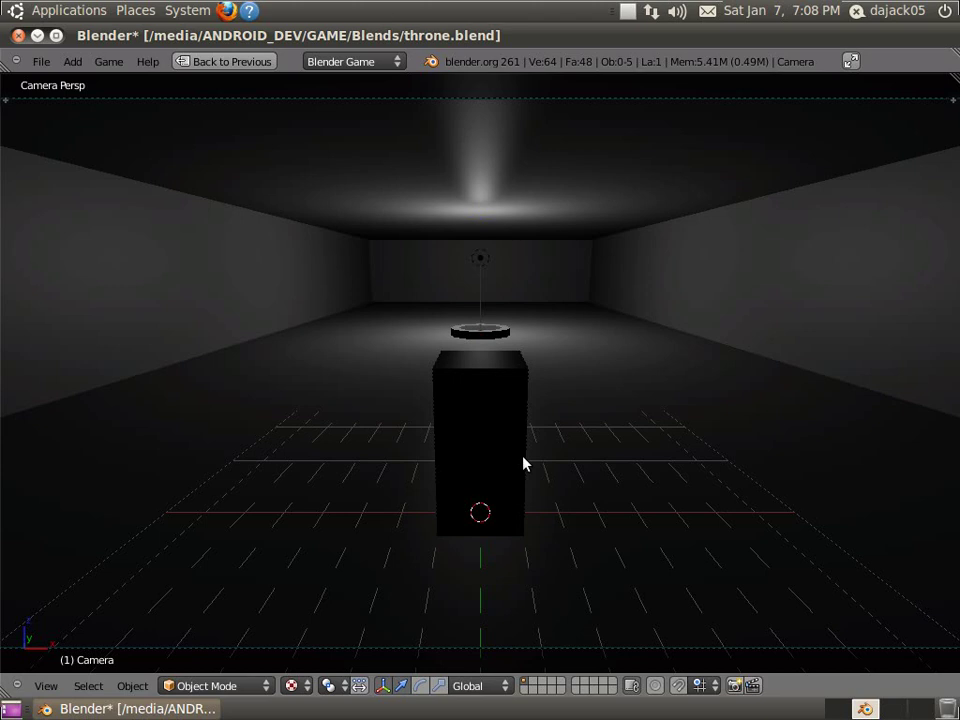